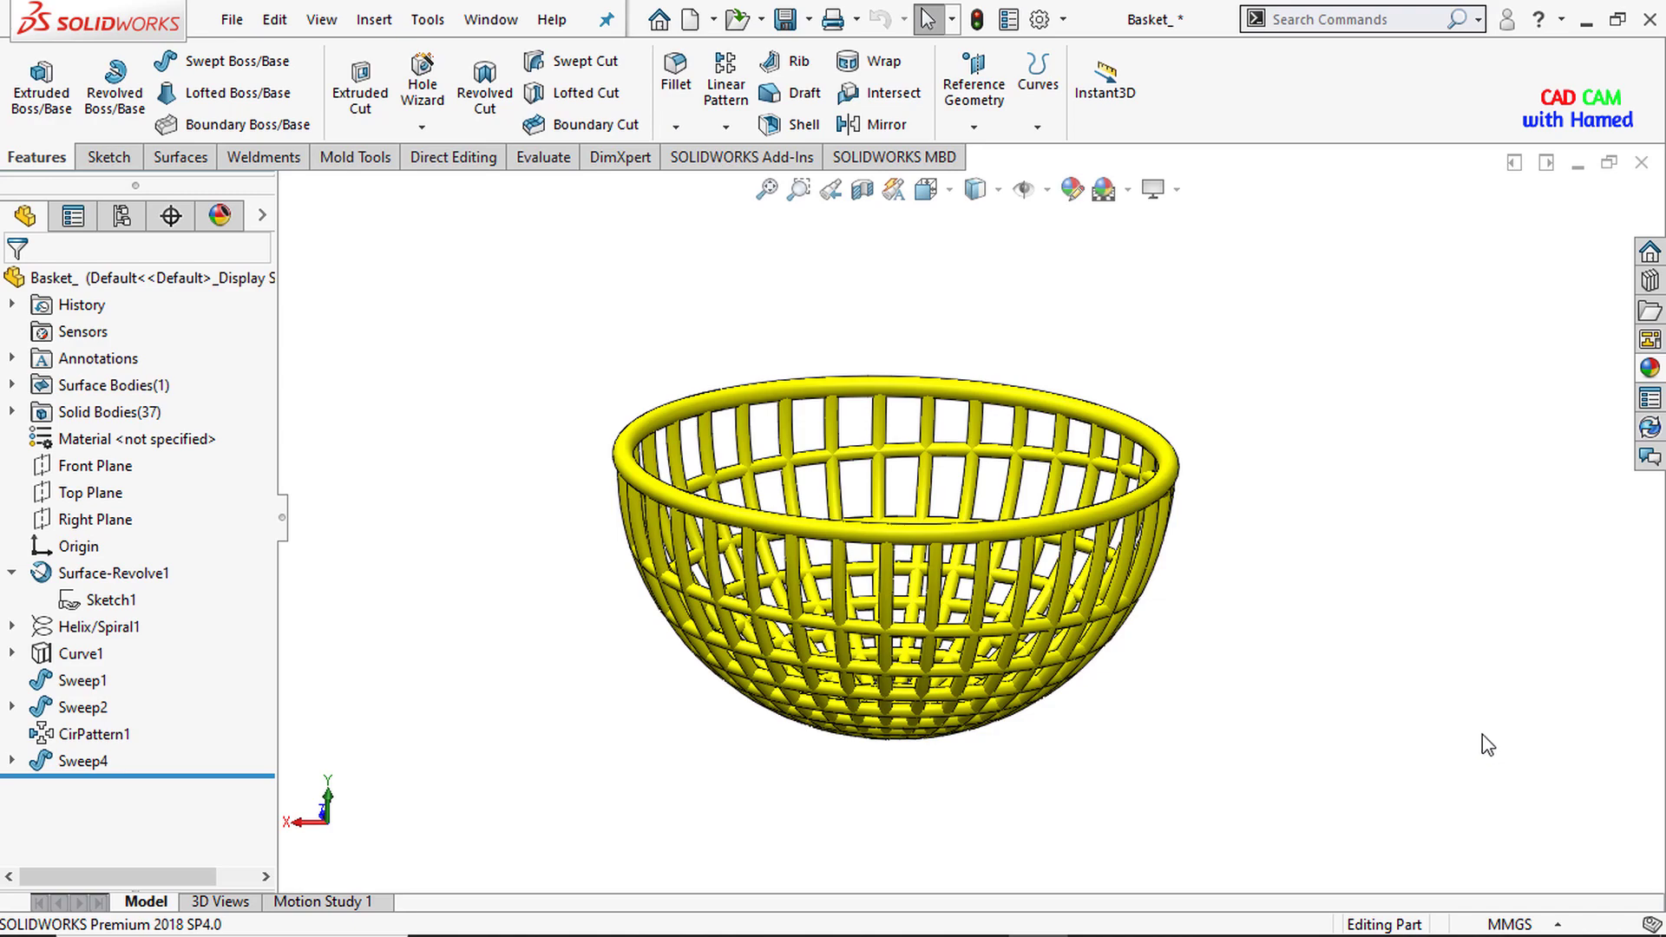
Orbit the finished basket to look it over from another angle.
middle_drag(1501, 752, 961, 829)
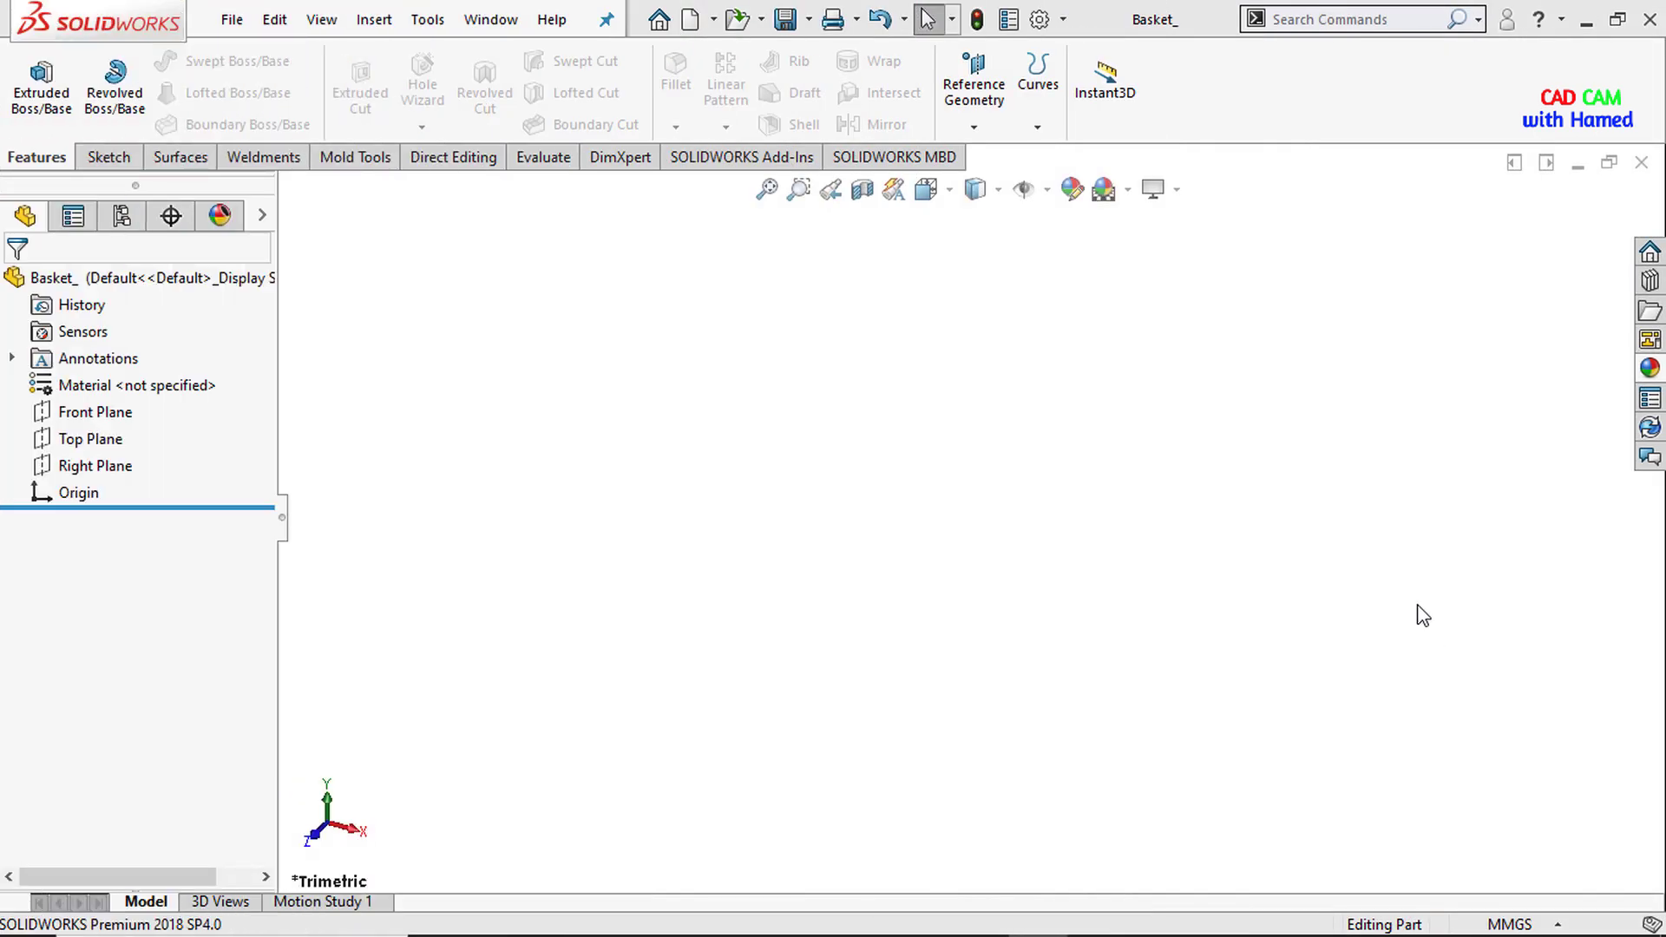
On the Front Plane, viewed normal to it, draw a horizontal and a downward vertical centerline from the origin.
right_click(101, 414)
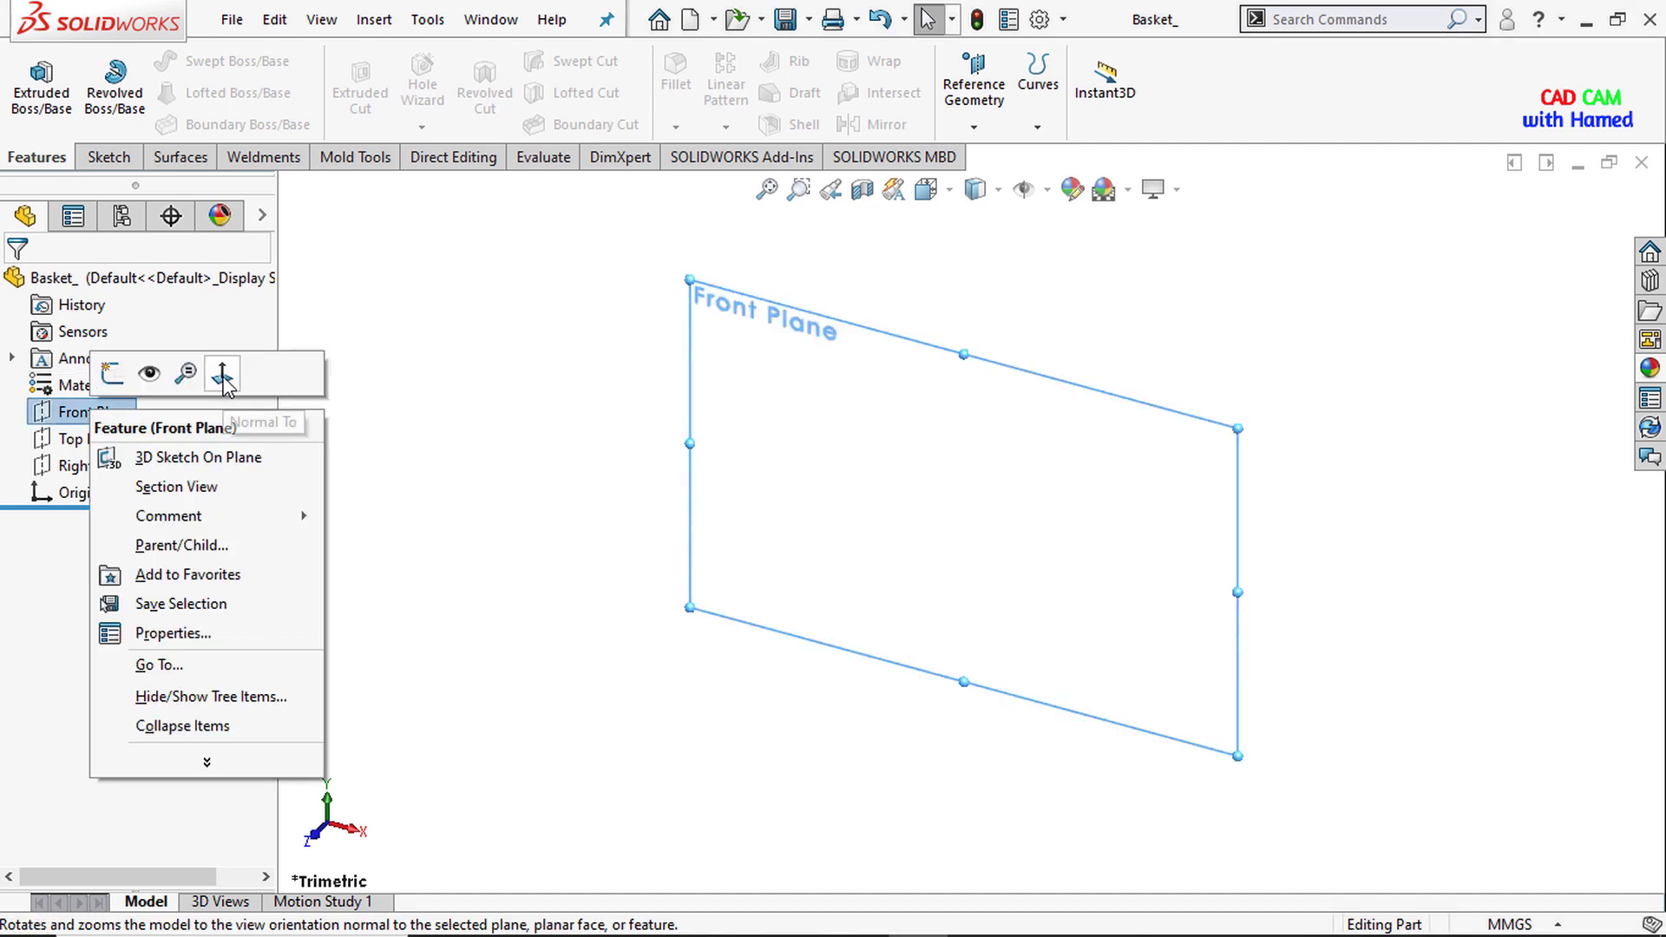
click(223, 375)
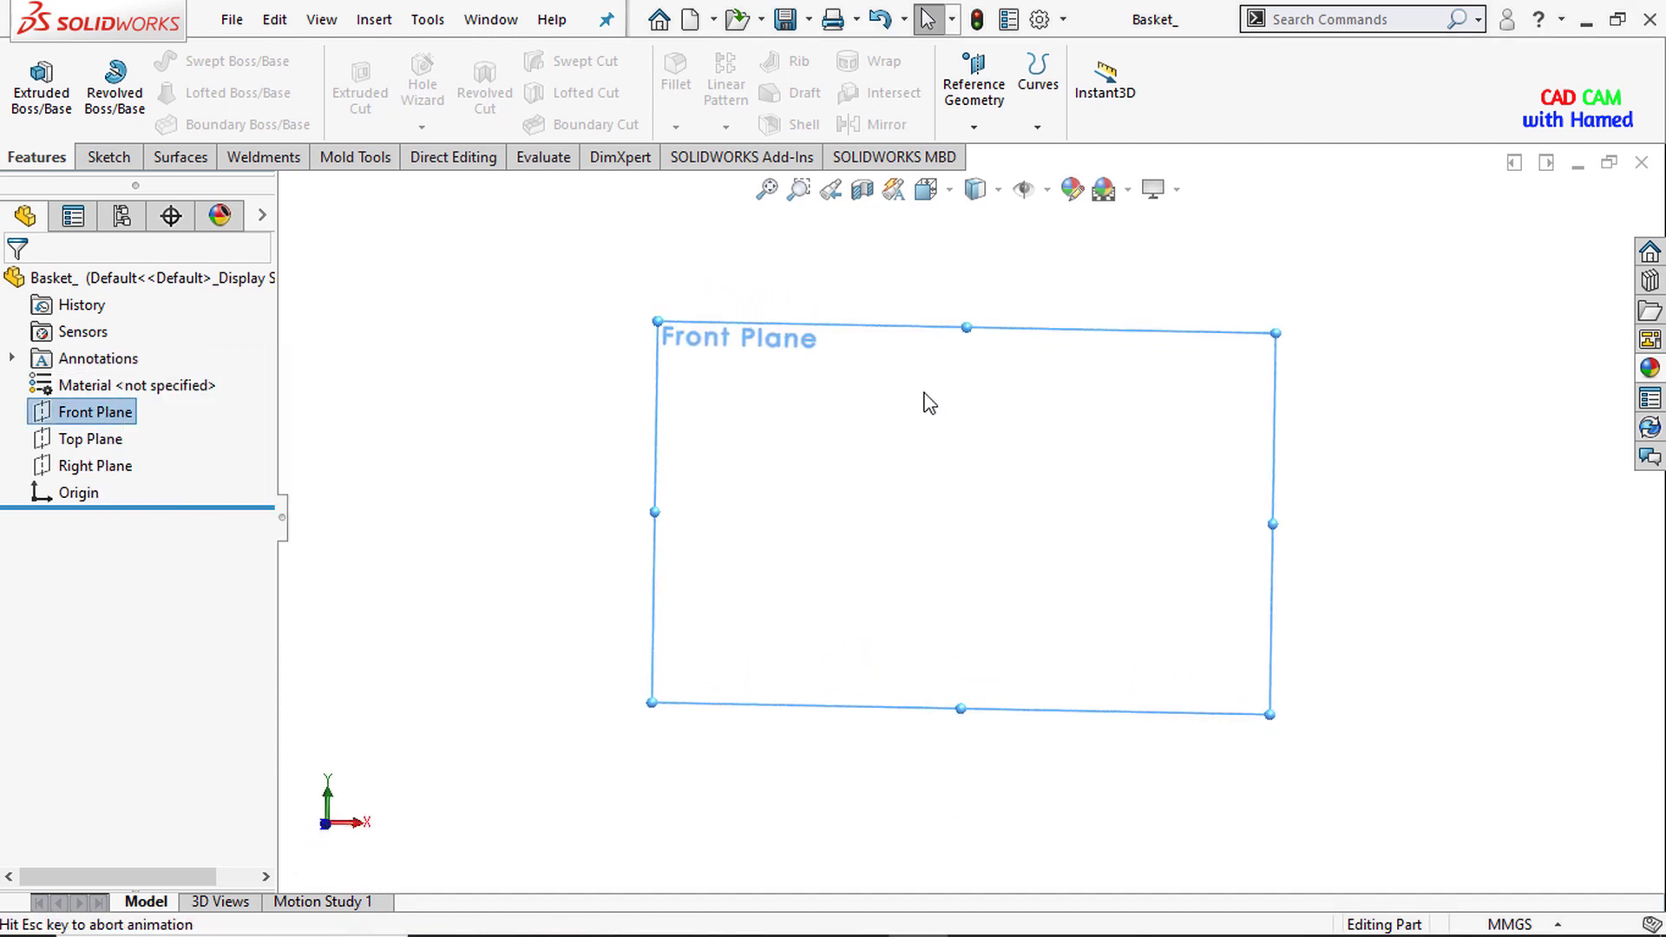
click(109, 158)
click(182, 61)
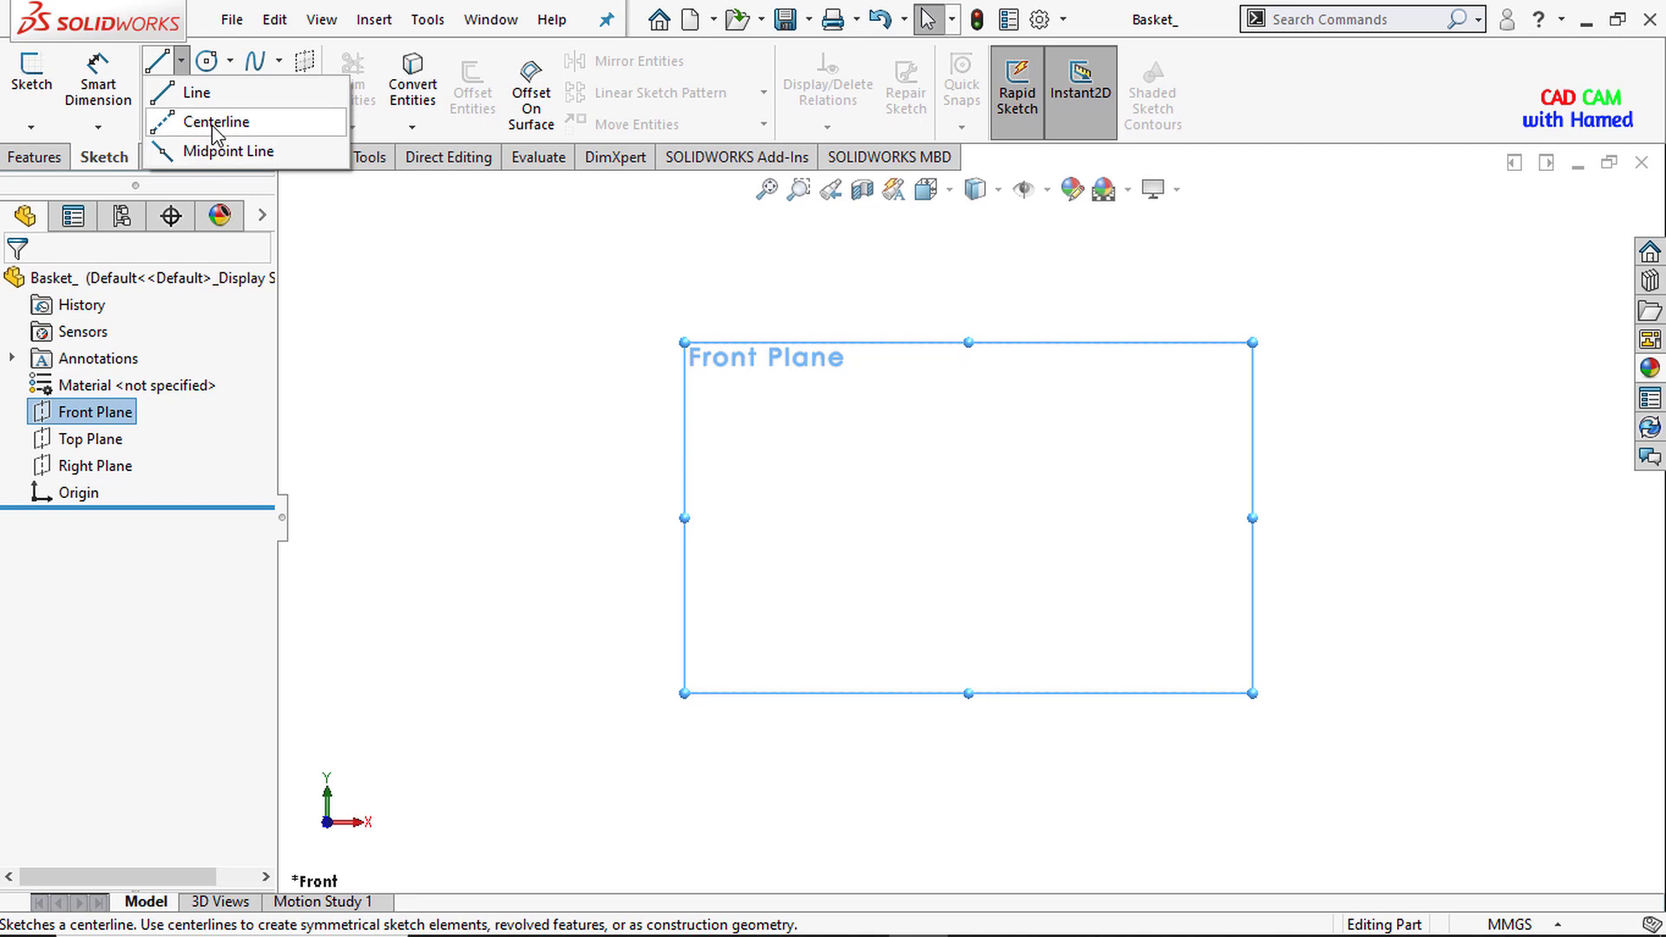
click(247, 119)
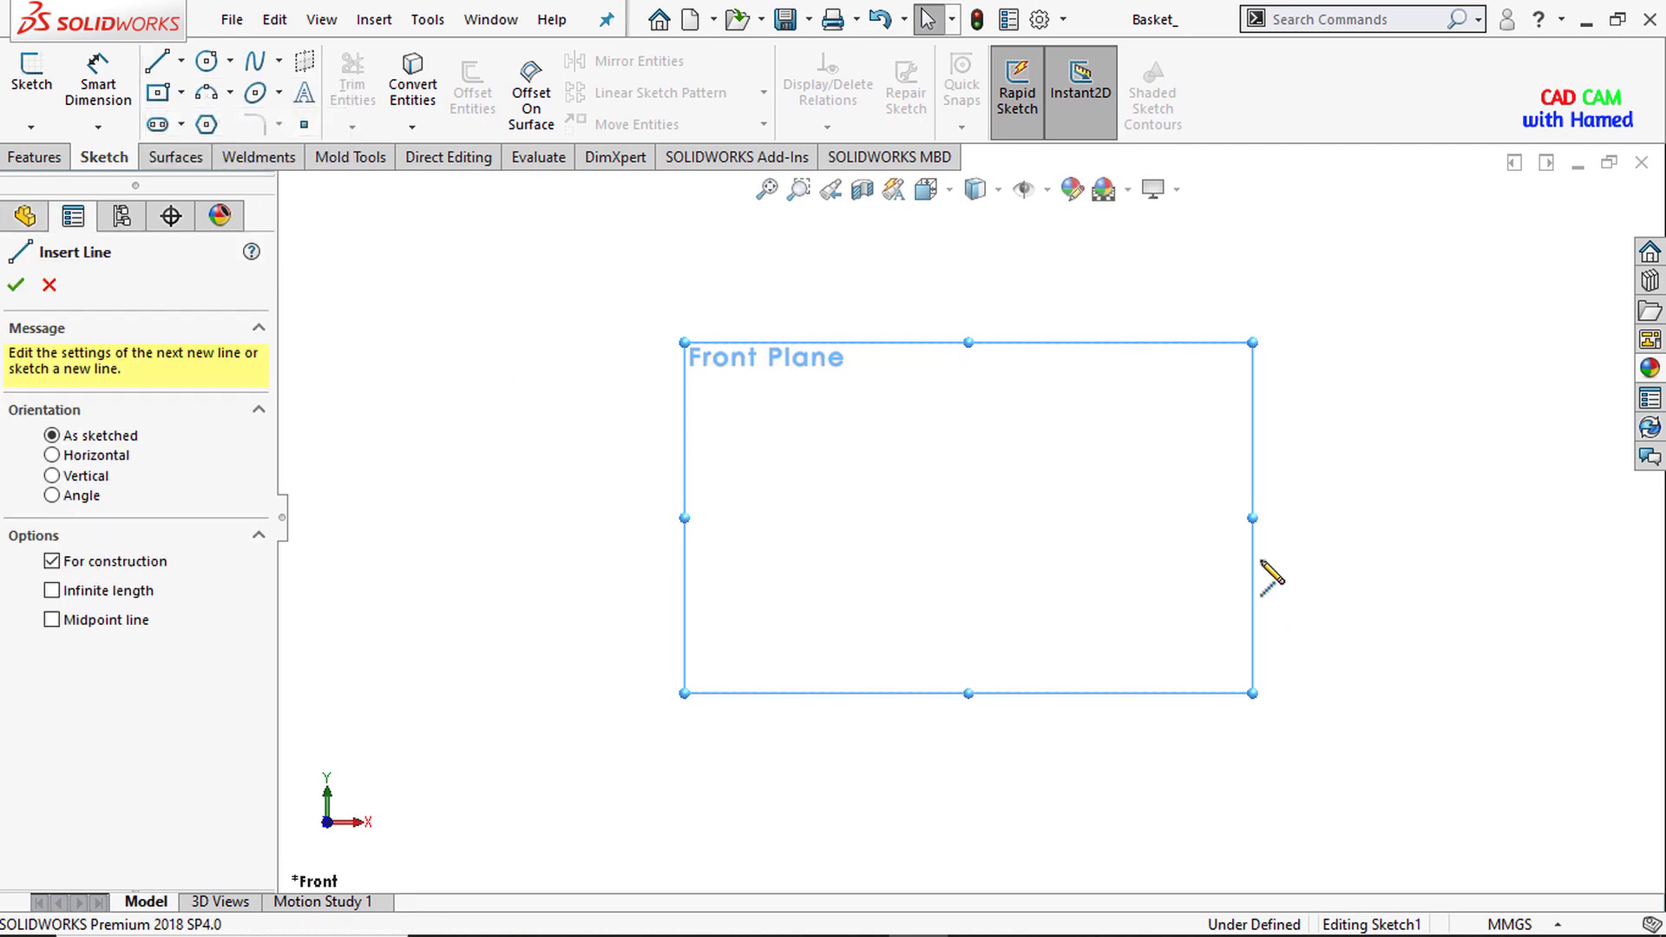
click(1223, 518)
click(970, 518)
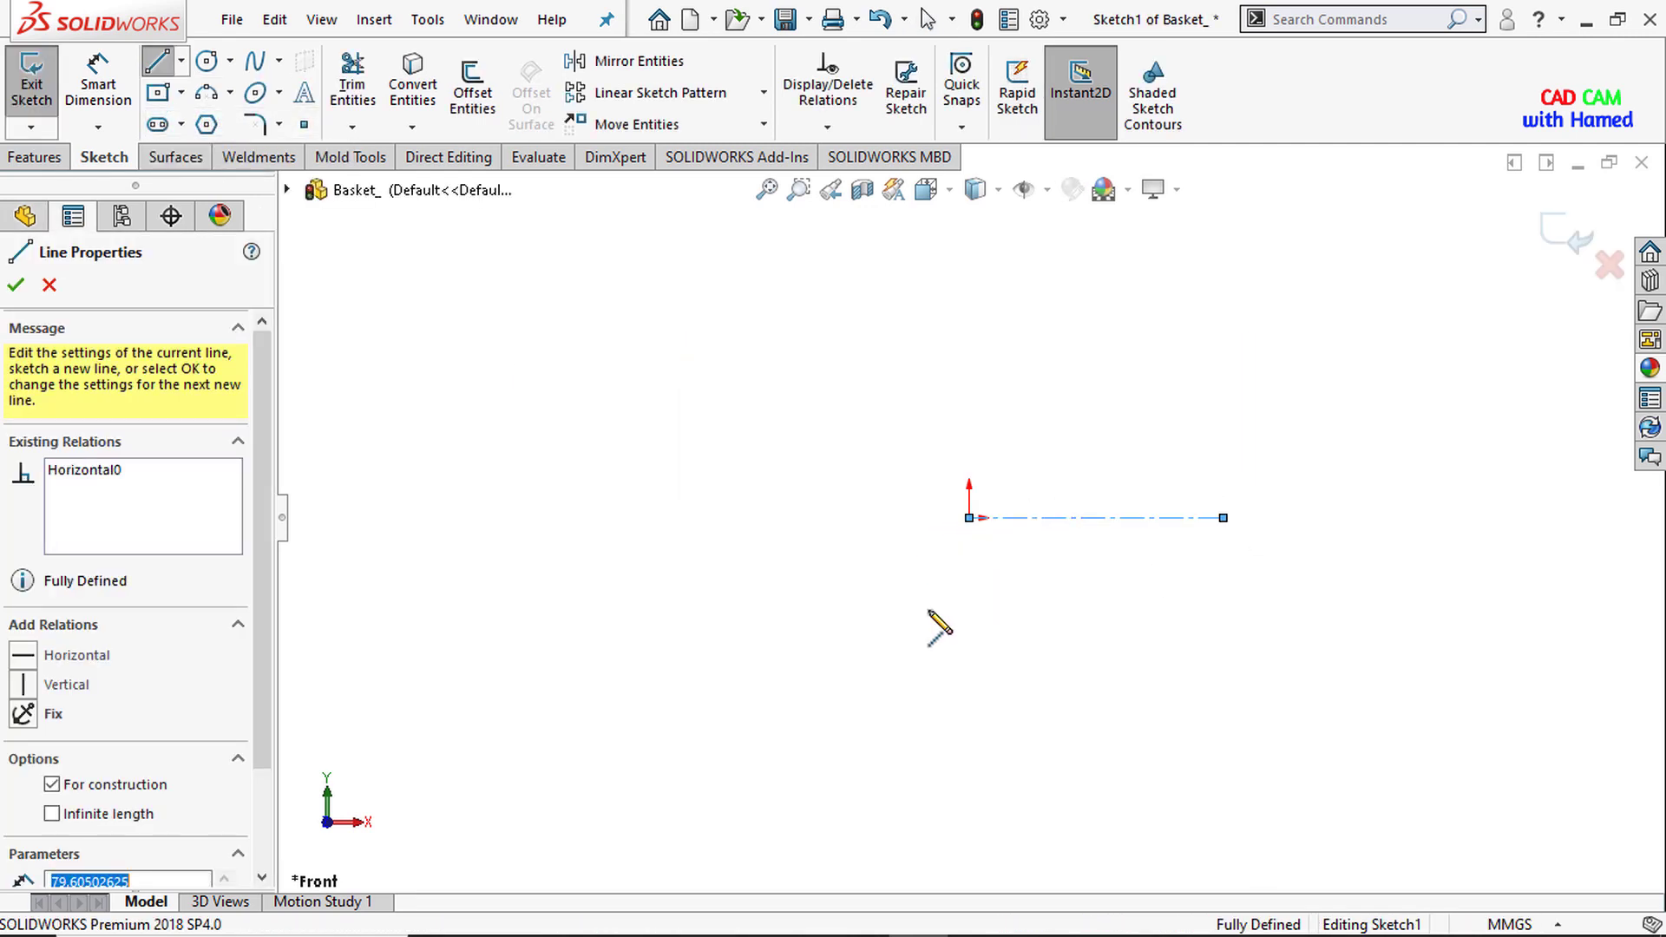
click(969, 739)
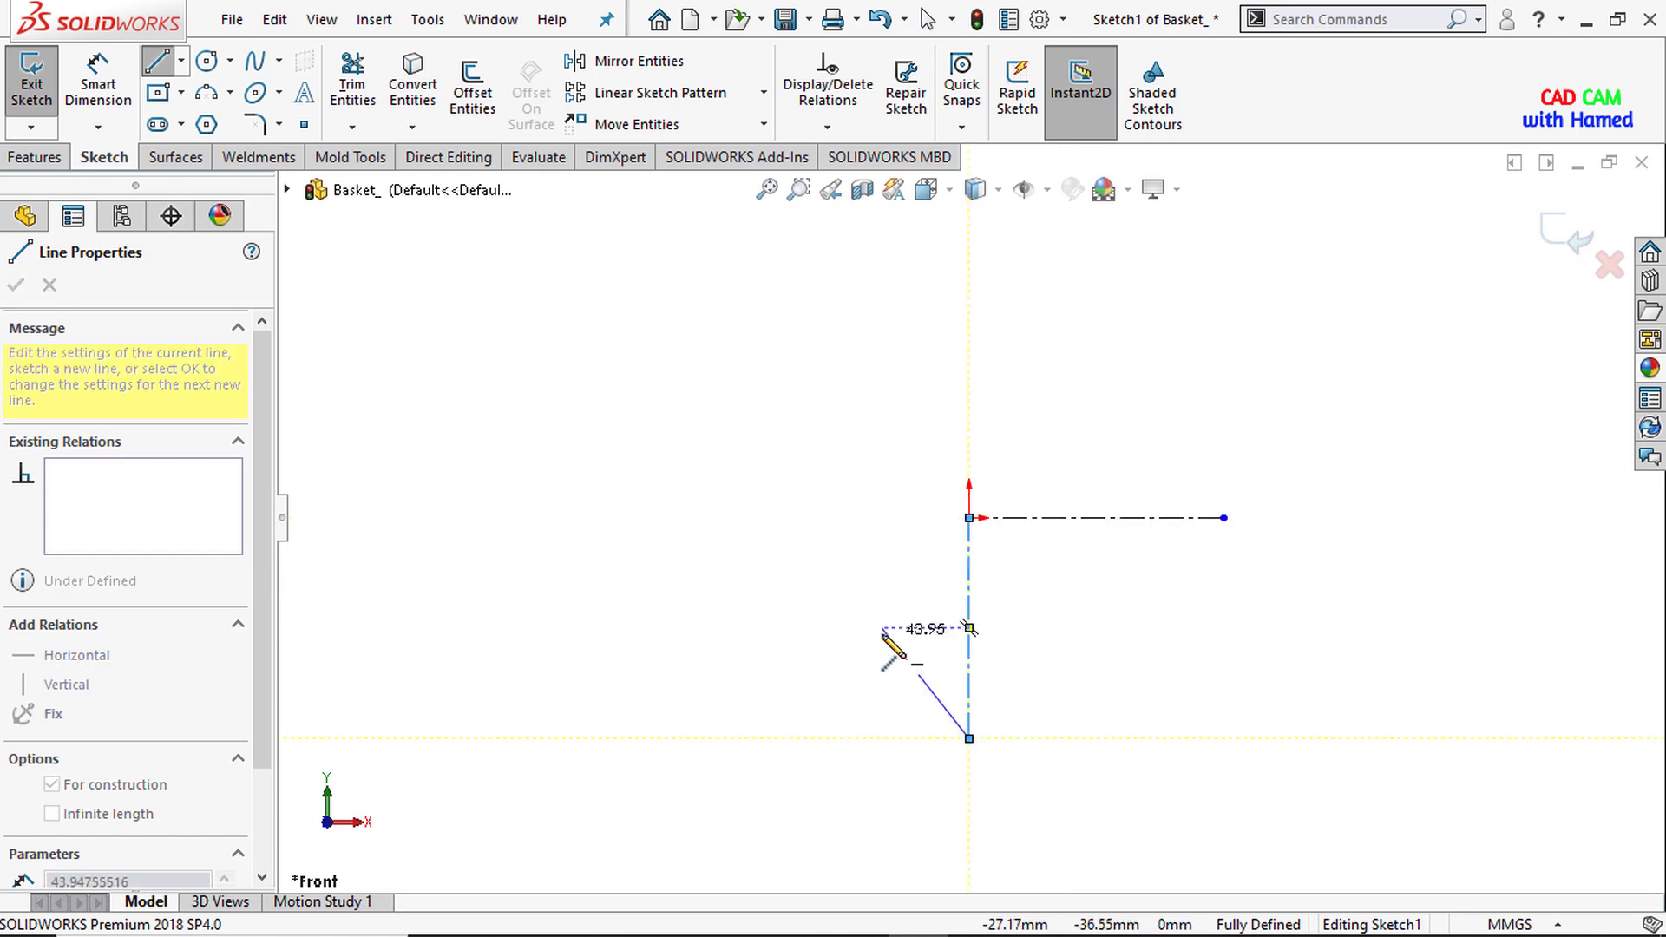
right_click(886, 641)
click(926, 655)
Dimension the vertical and horizontal centerlines to 200 mm each.
click(102, 98)
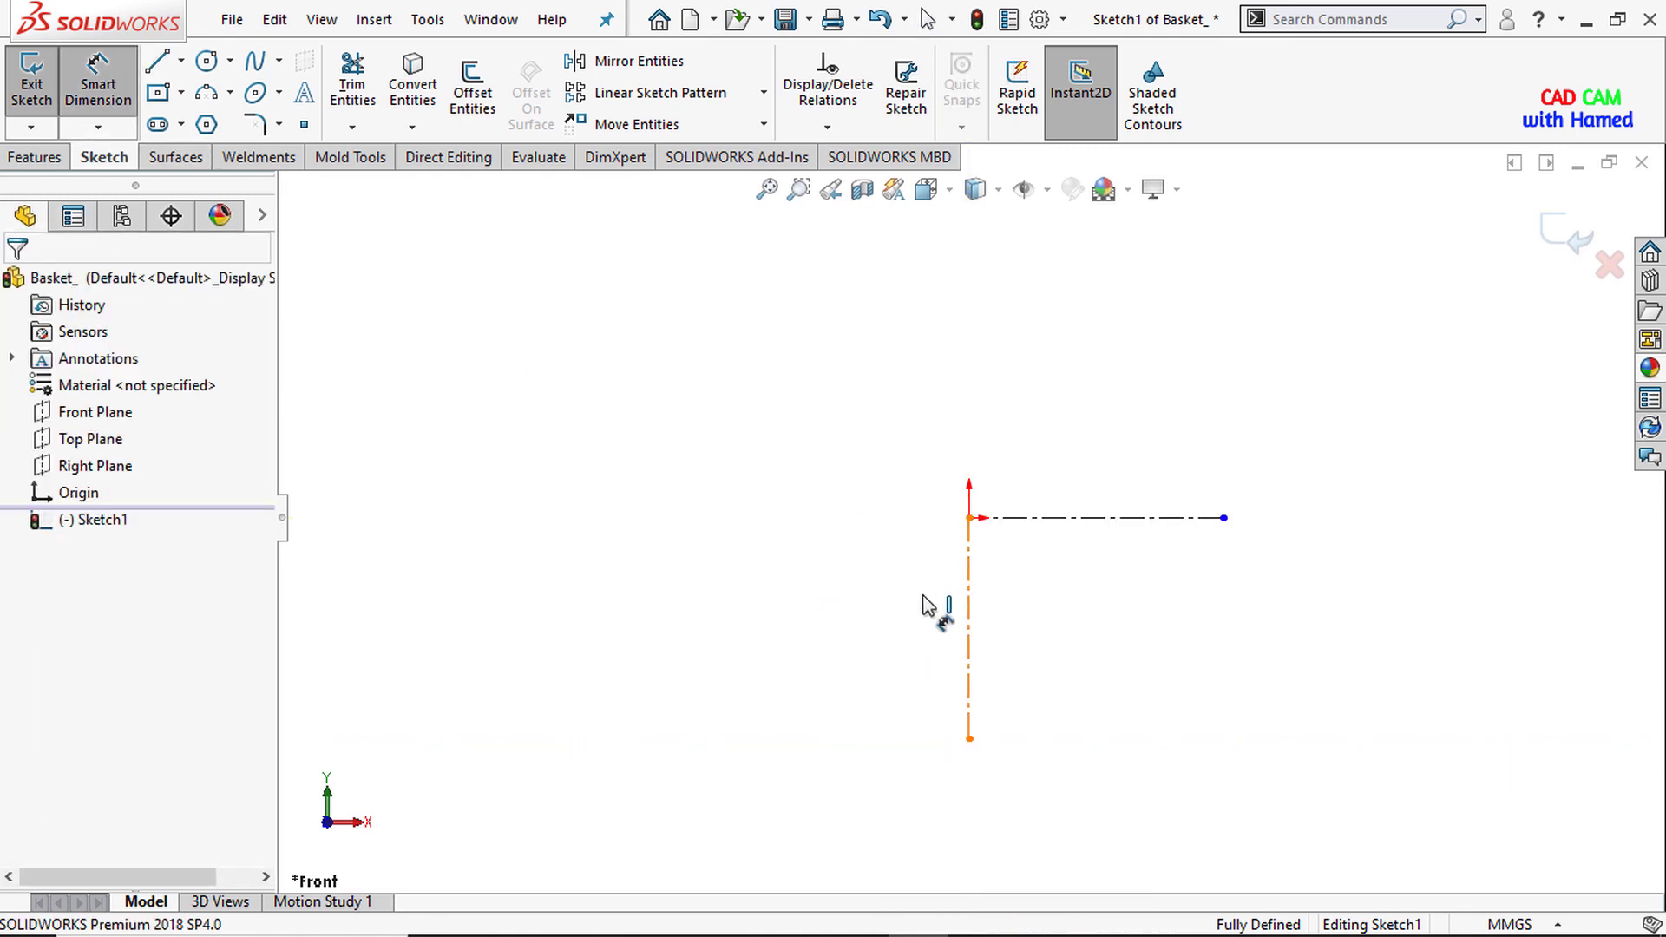
click(970, 607)
click(922, 614)
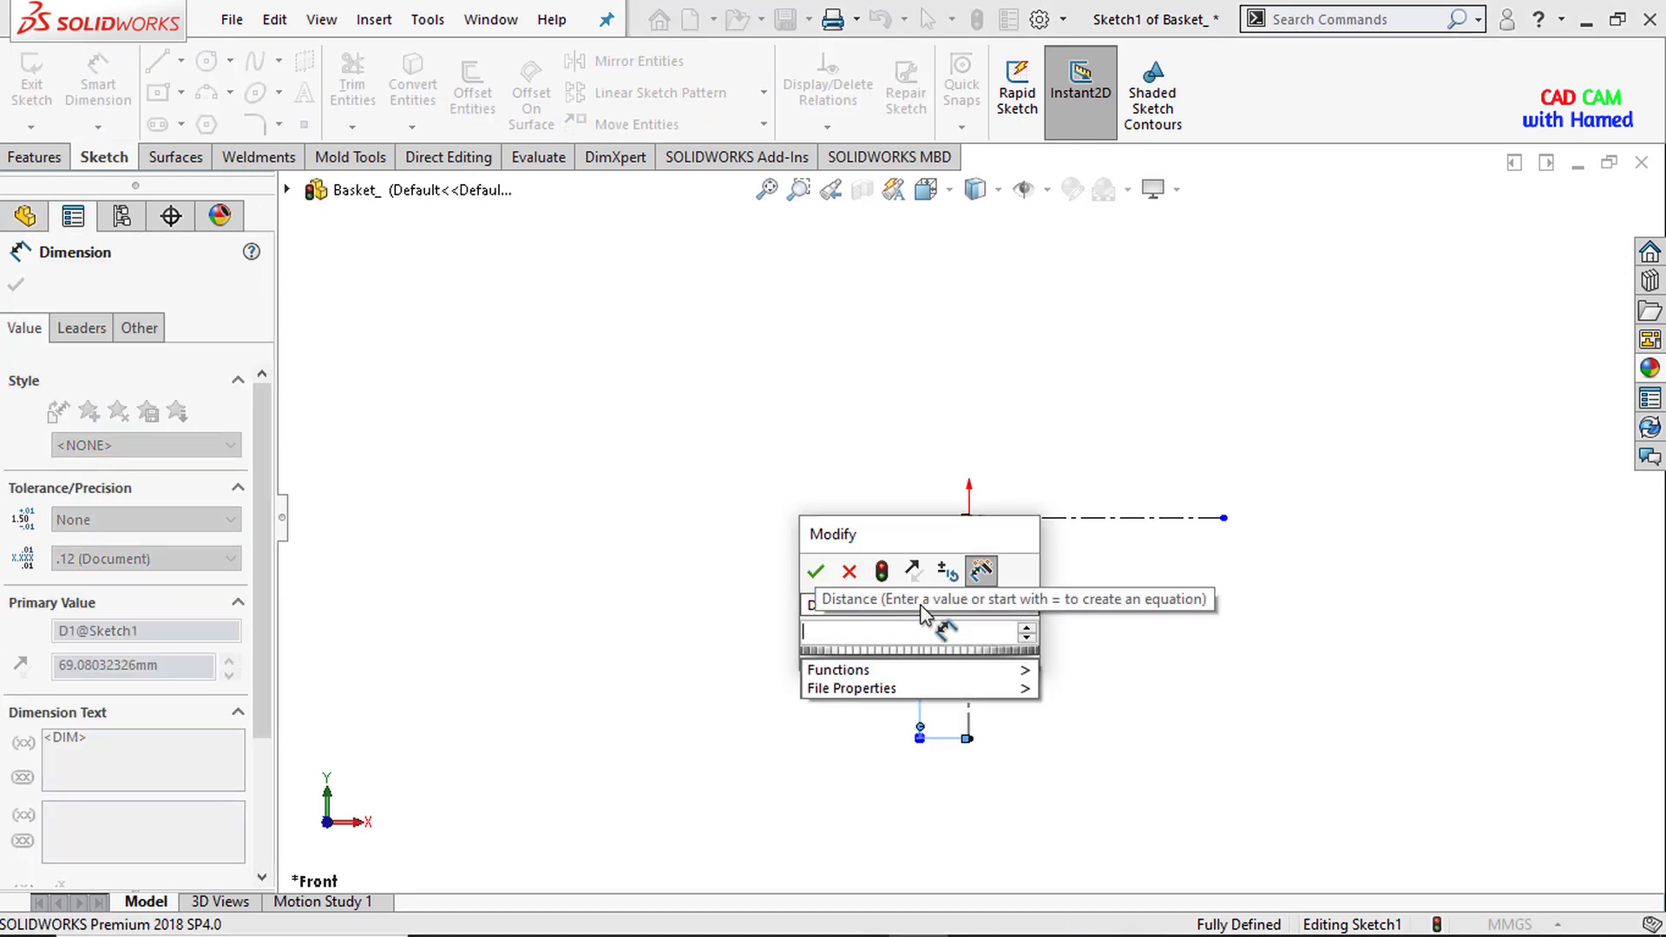
text(200)
click(814, 572)
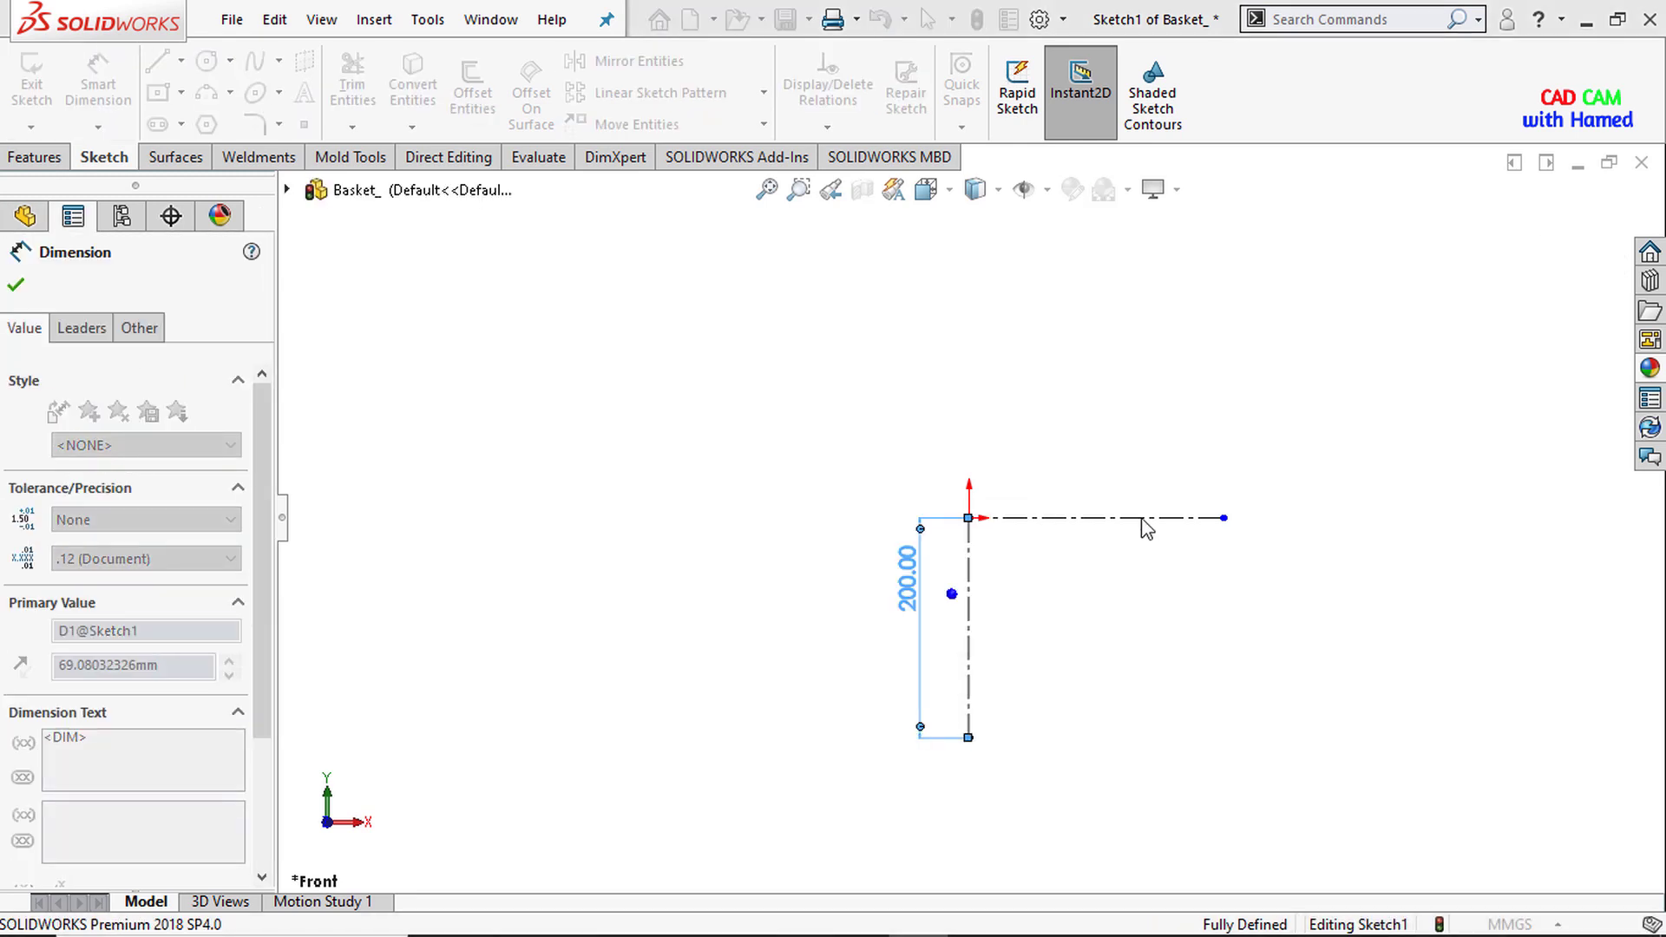
click(1150, 519)
click(1131, 473)
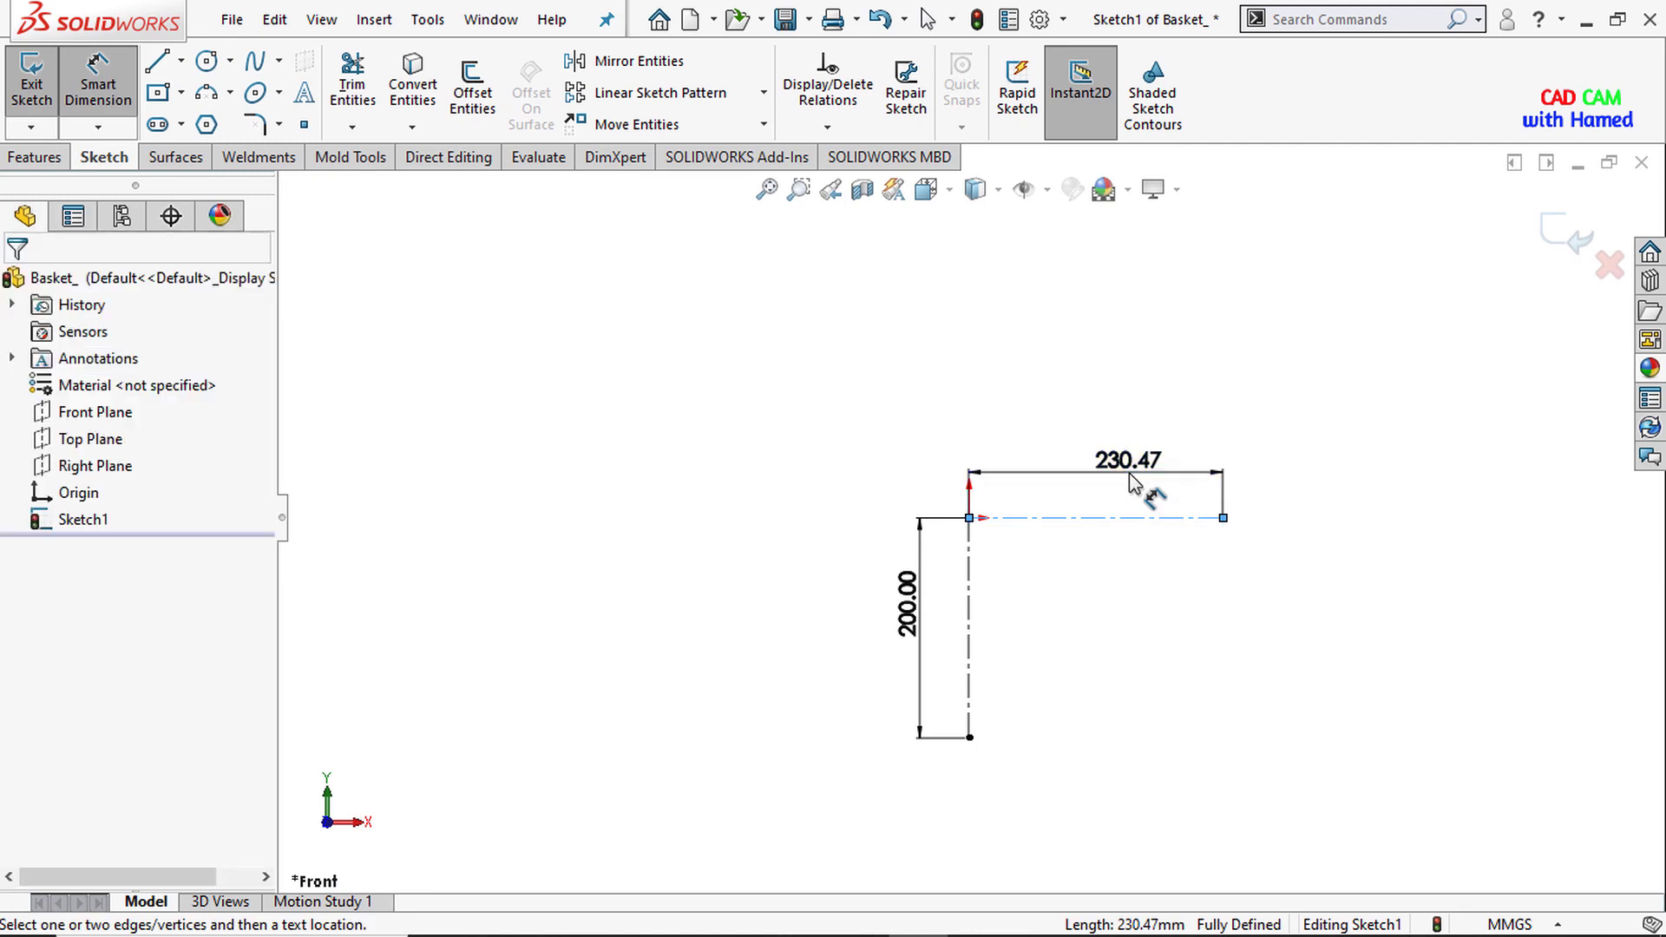
text(200)
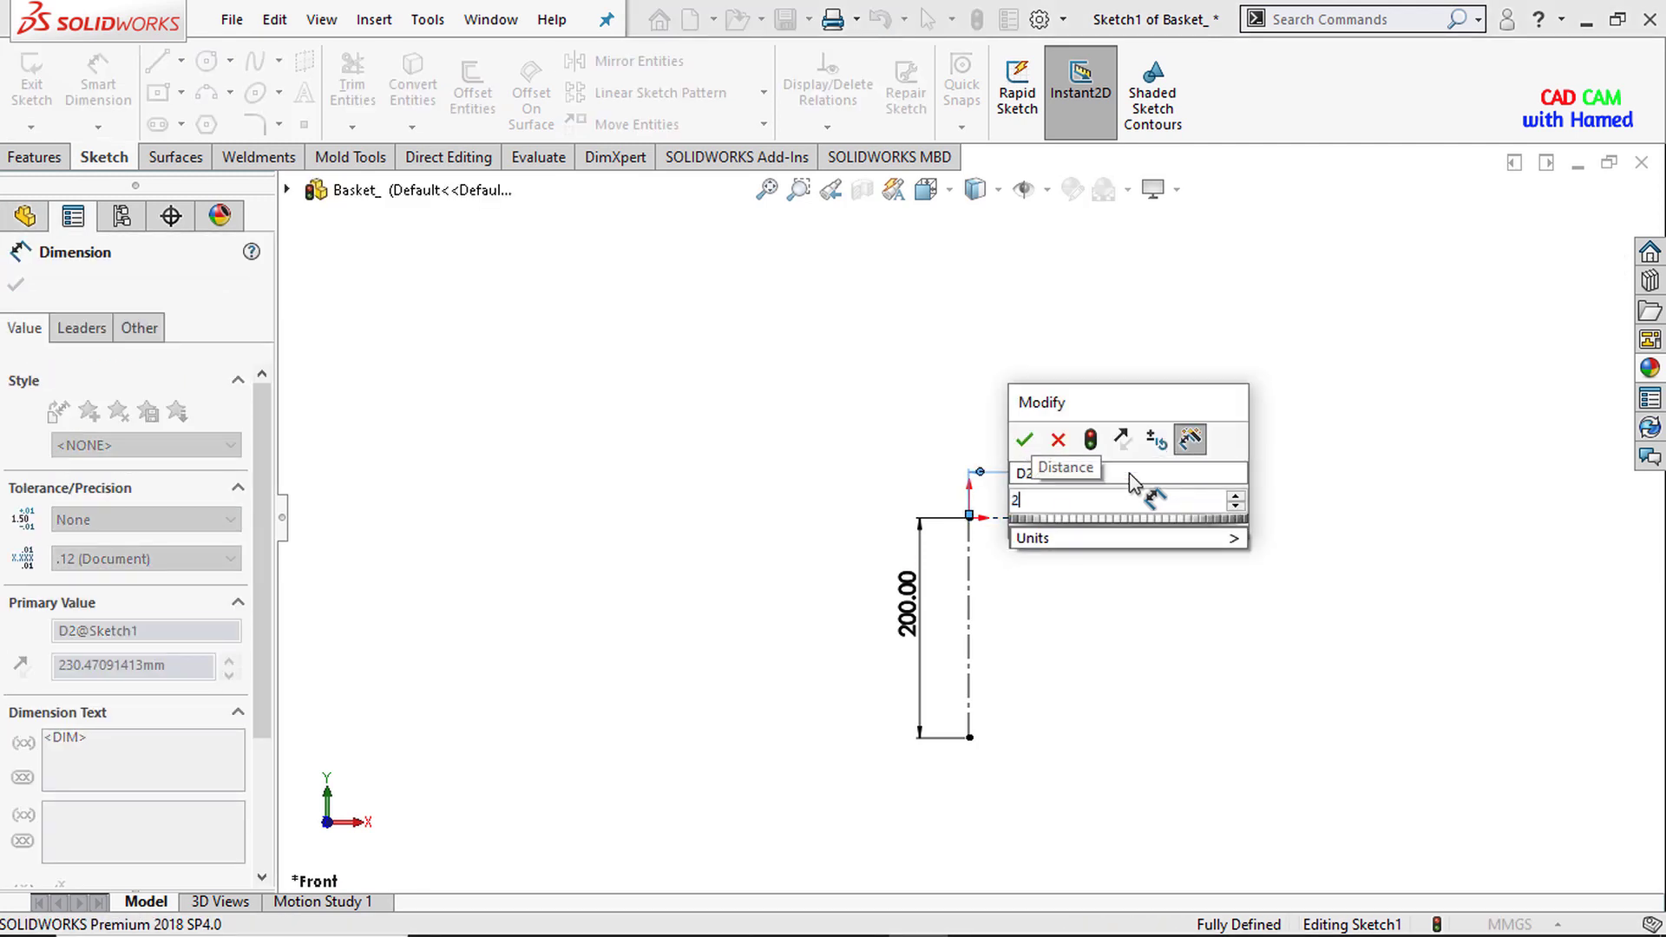
click(1030, 431)
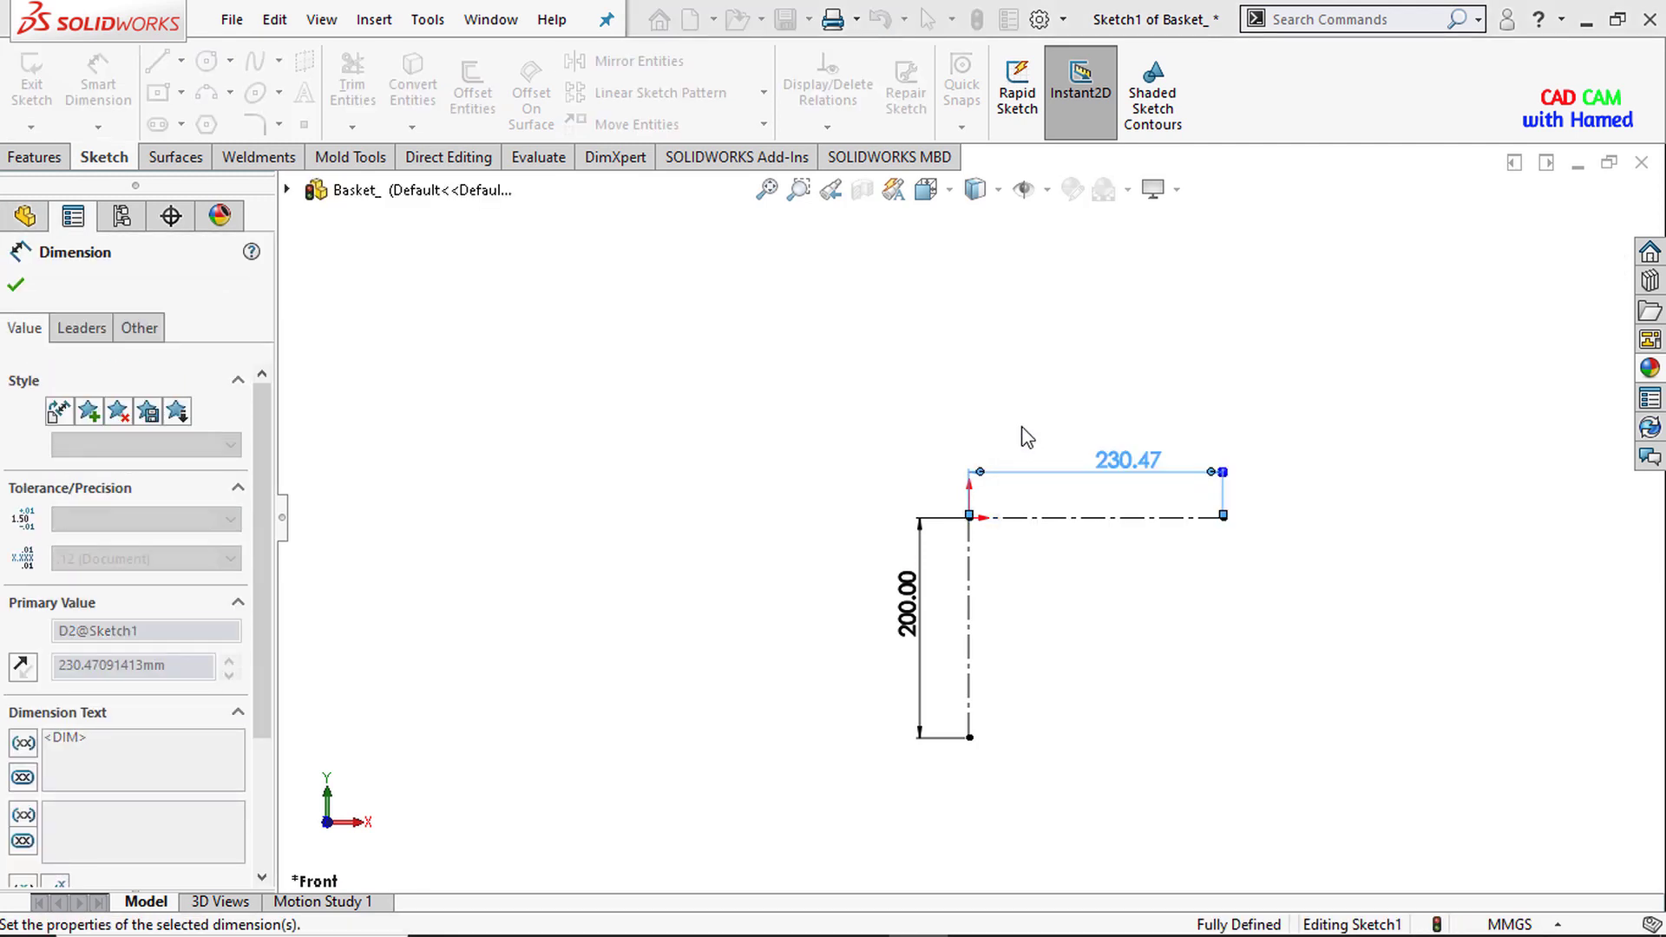
Draw a 3-point quarter arc between the two centerline ends and dimension it R200.
click(230, 92)
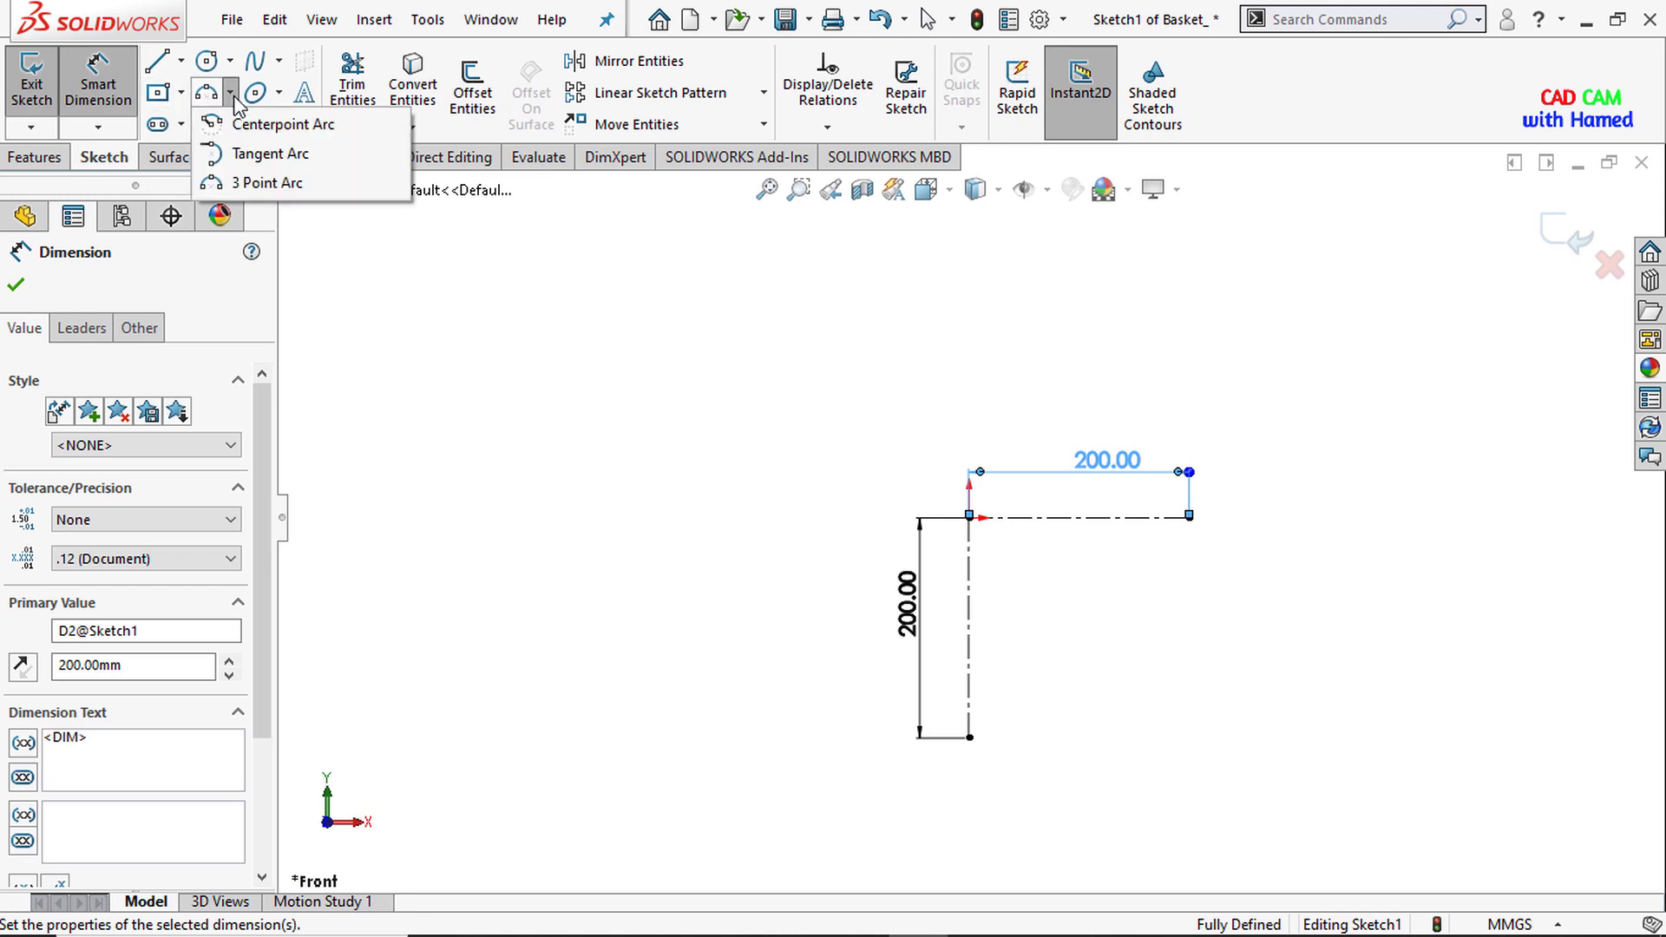
click(260, 182)
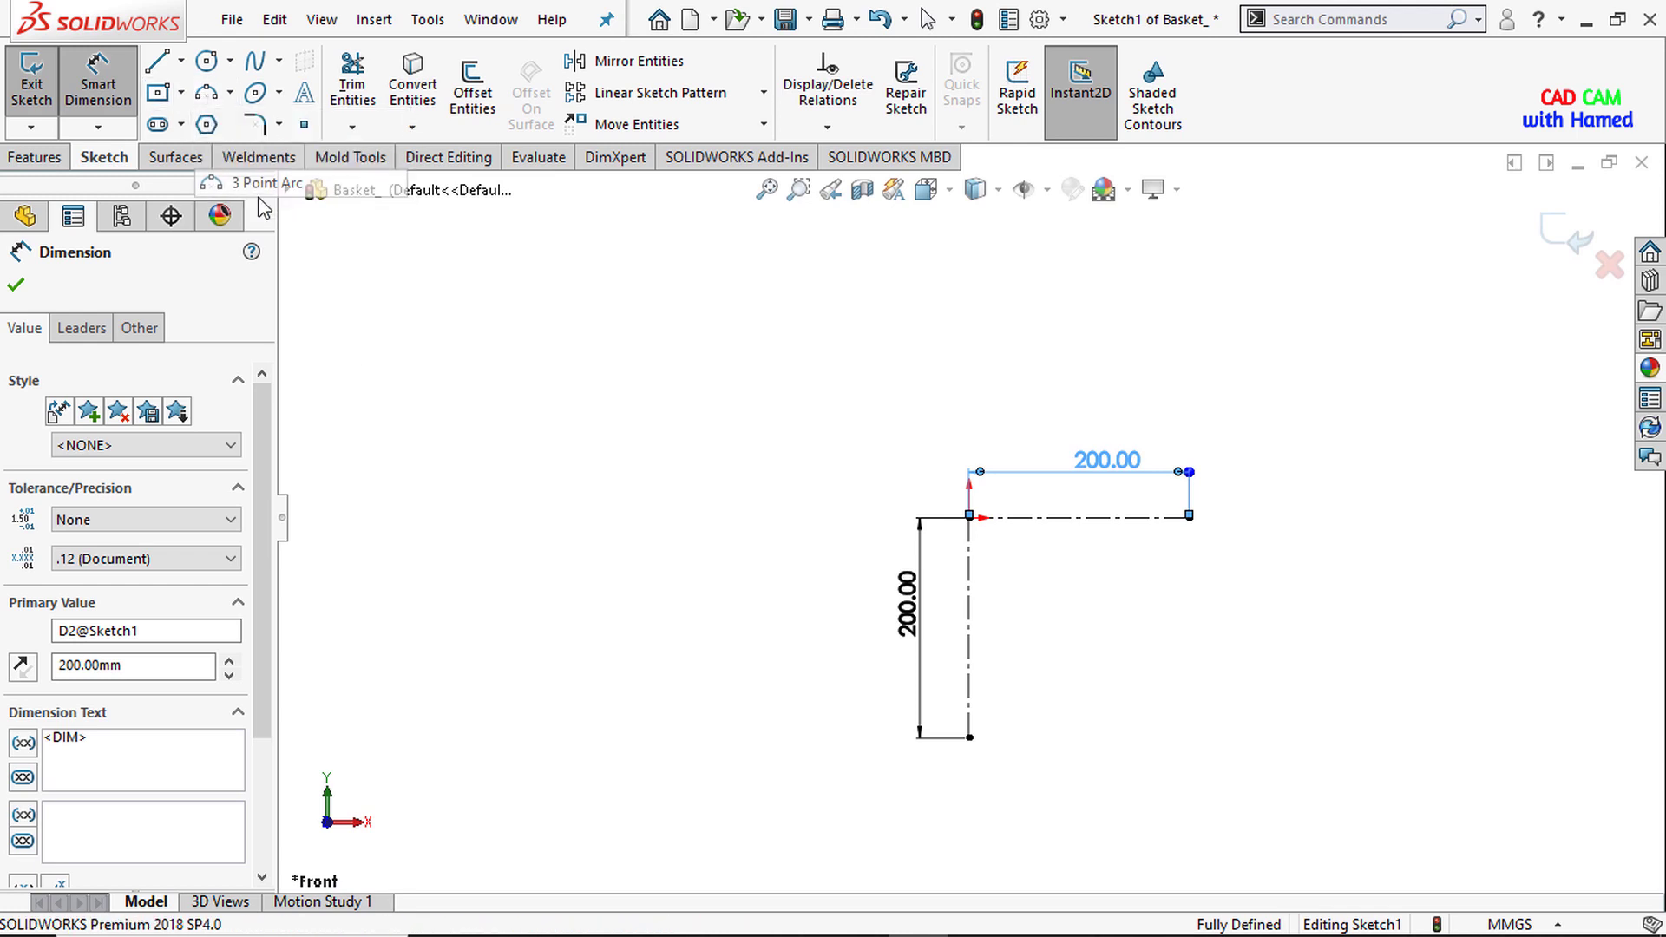
click(970, 738)
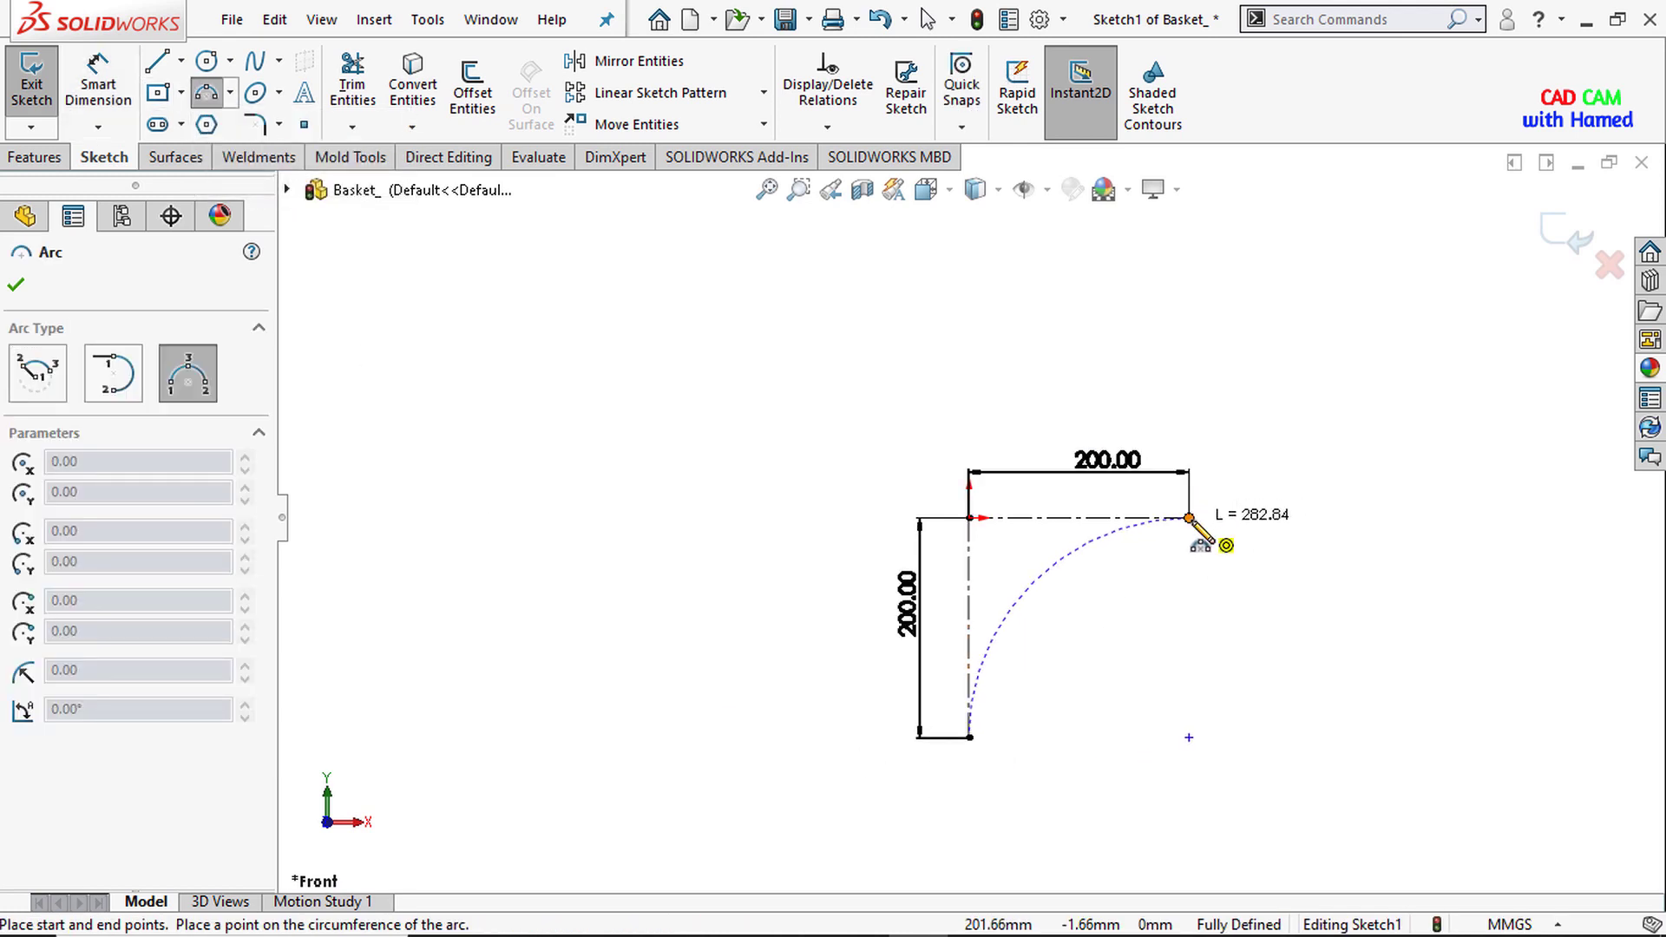
click(1189, 518)
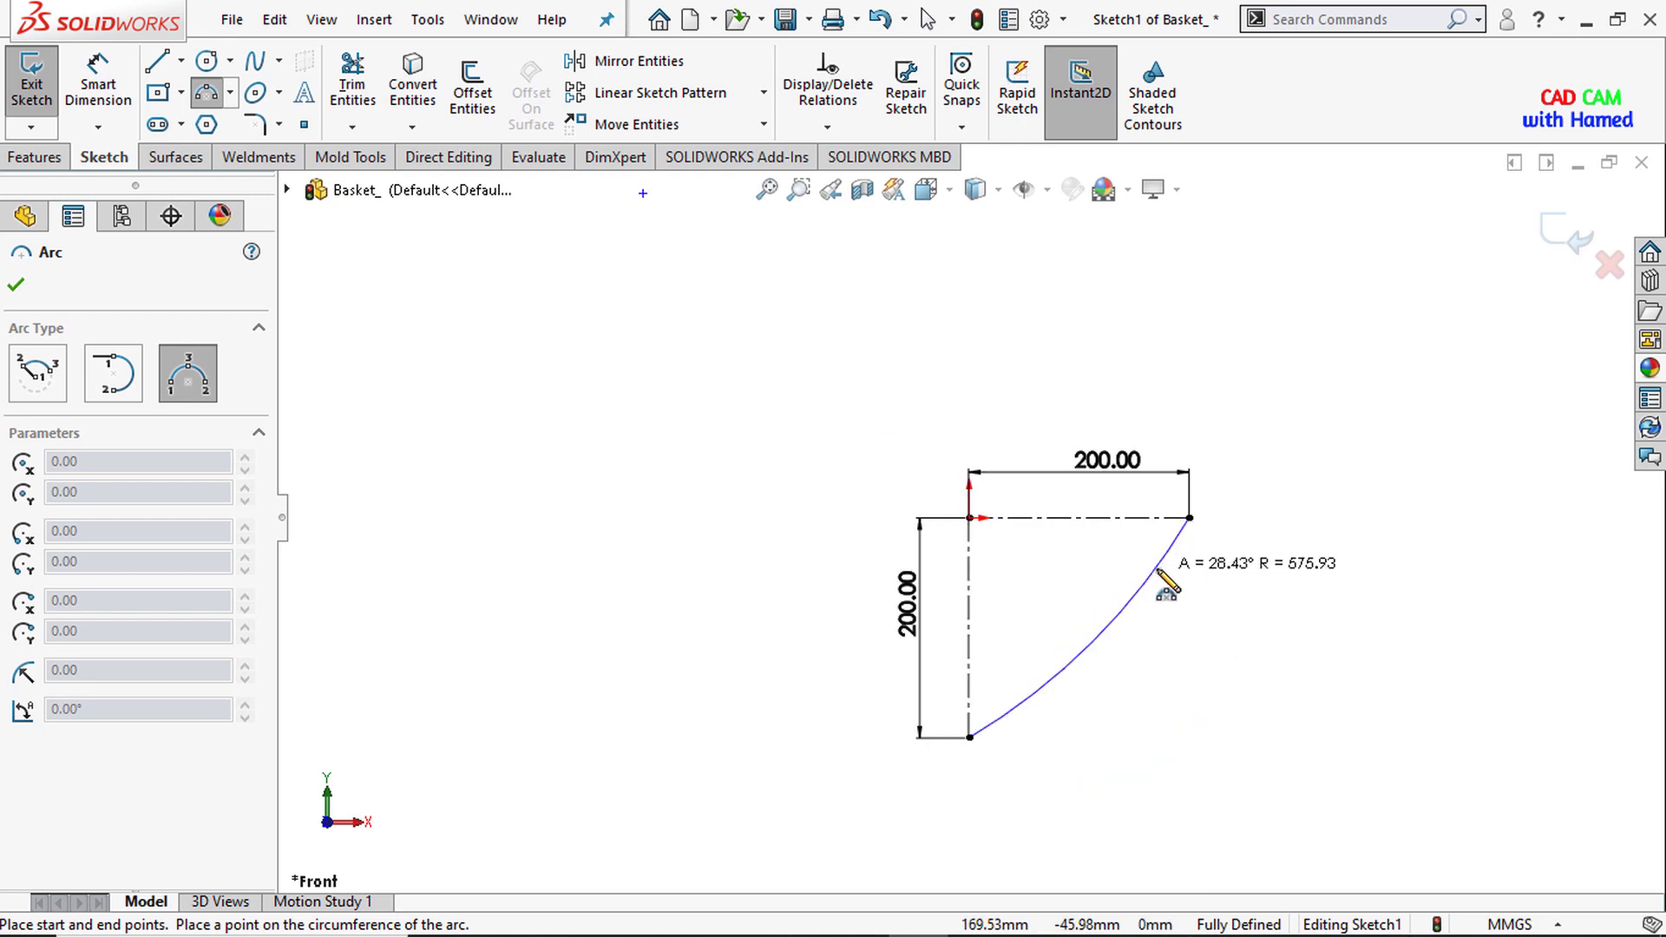
click(1183, 574)
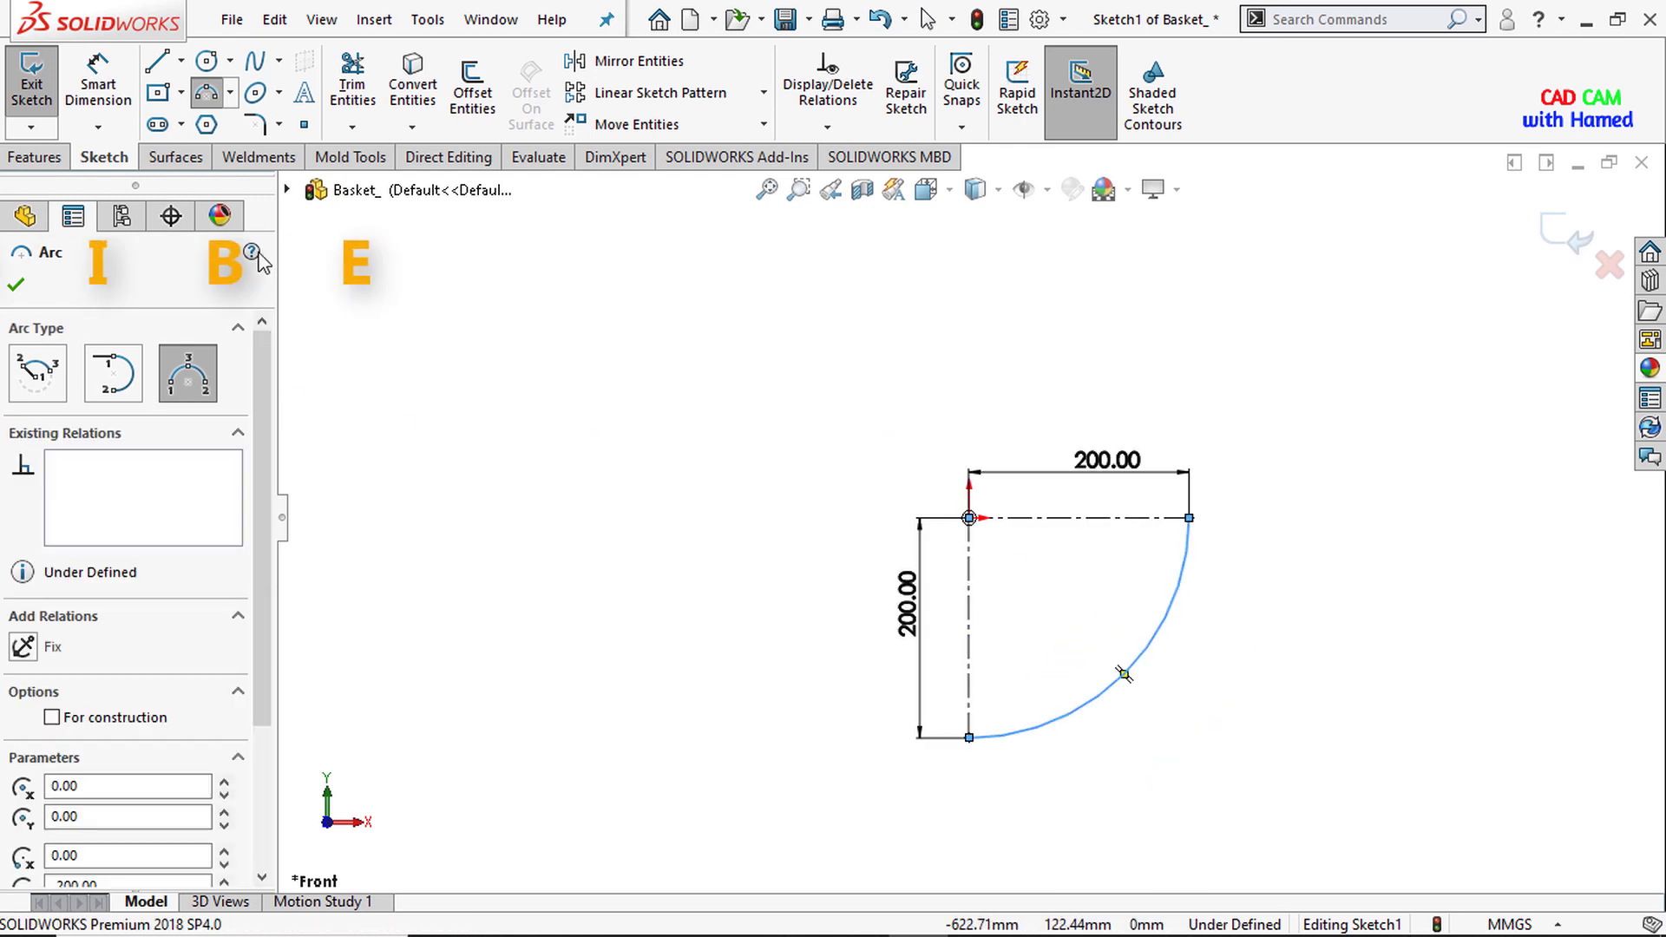
key(d)
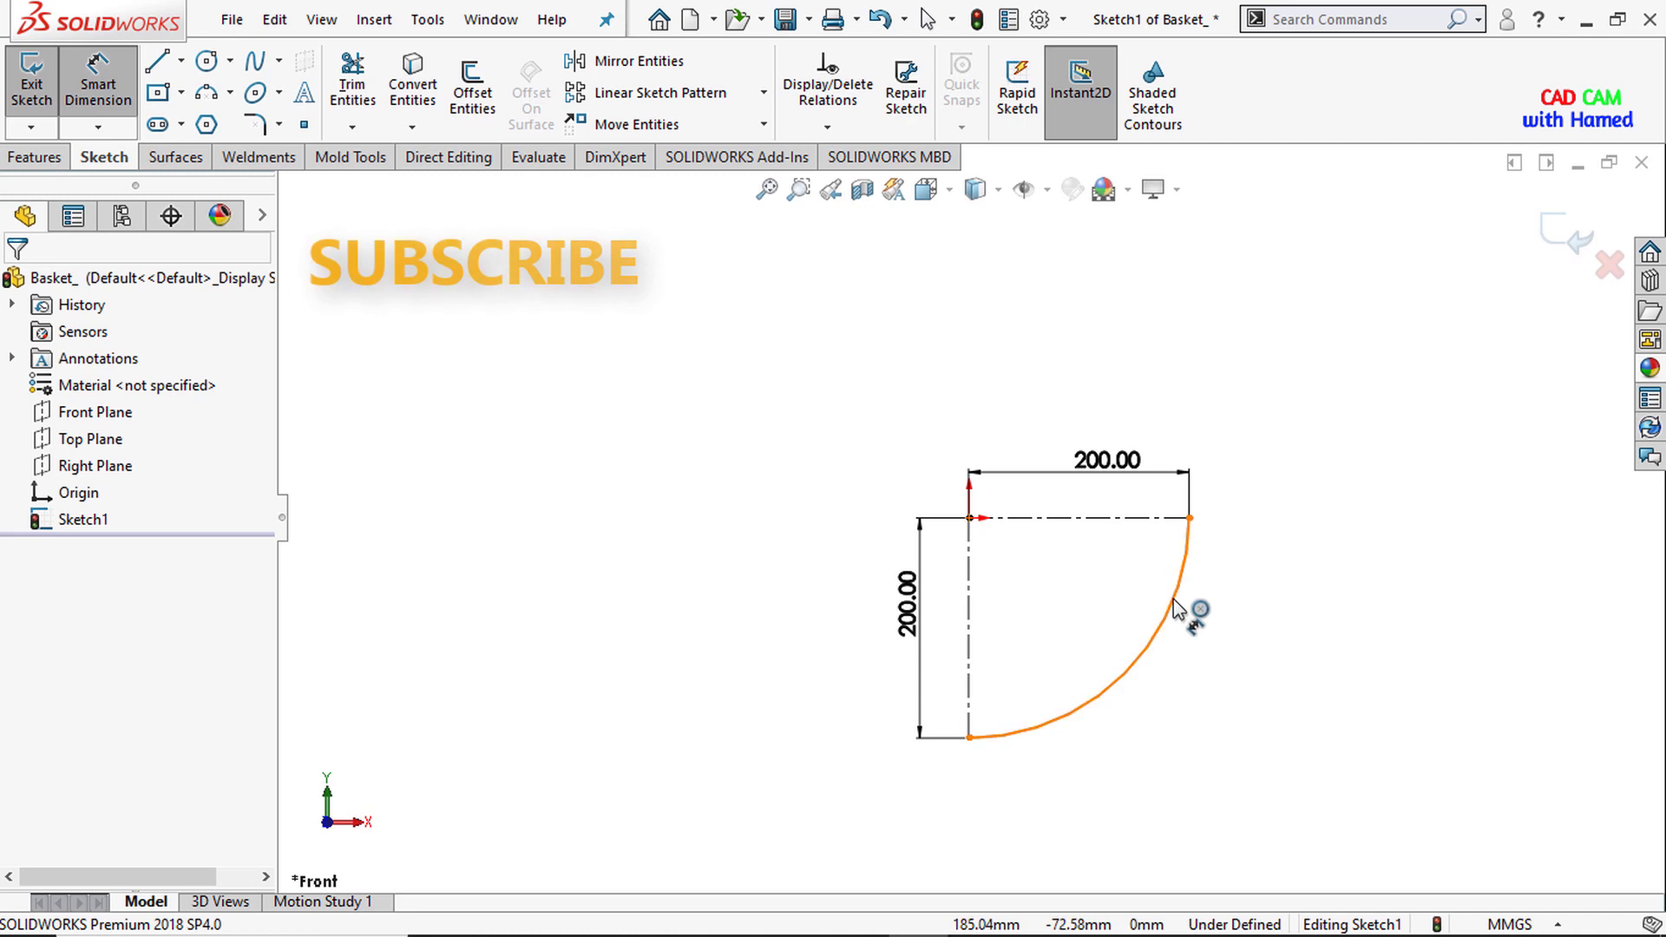
click(1171, 610)
click(1091, 614)
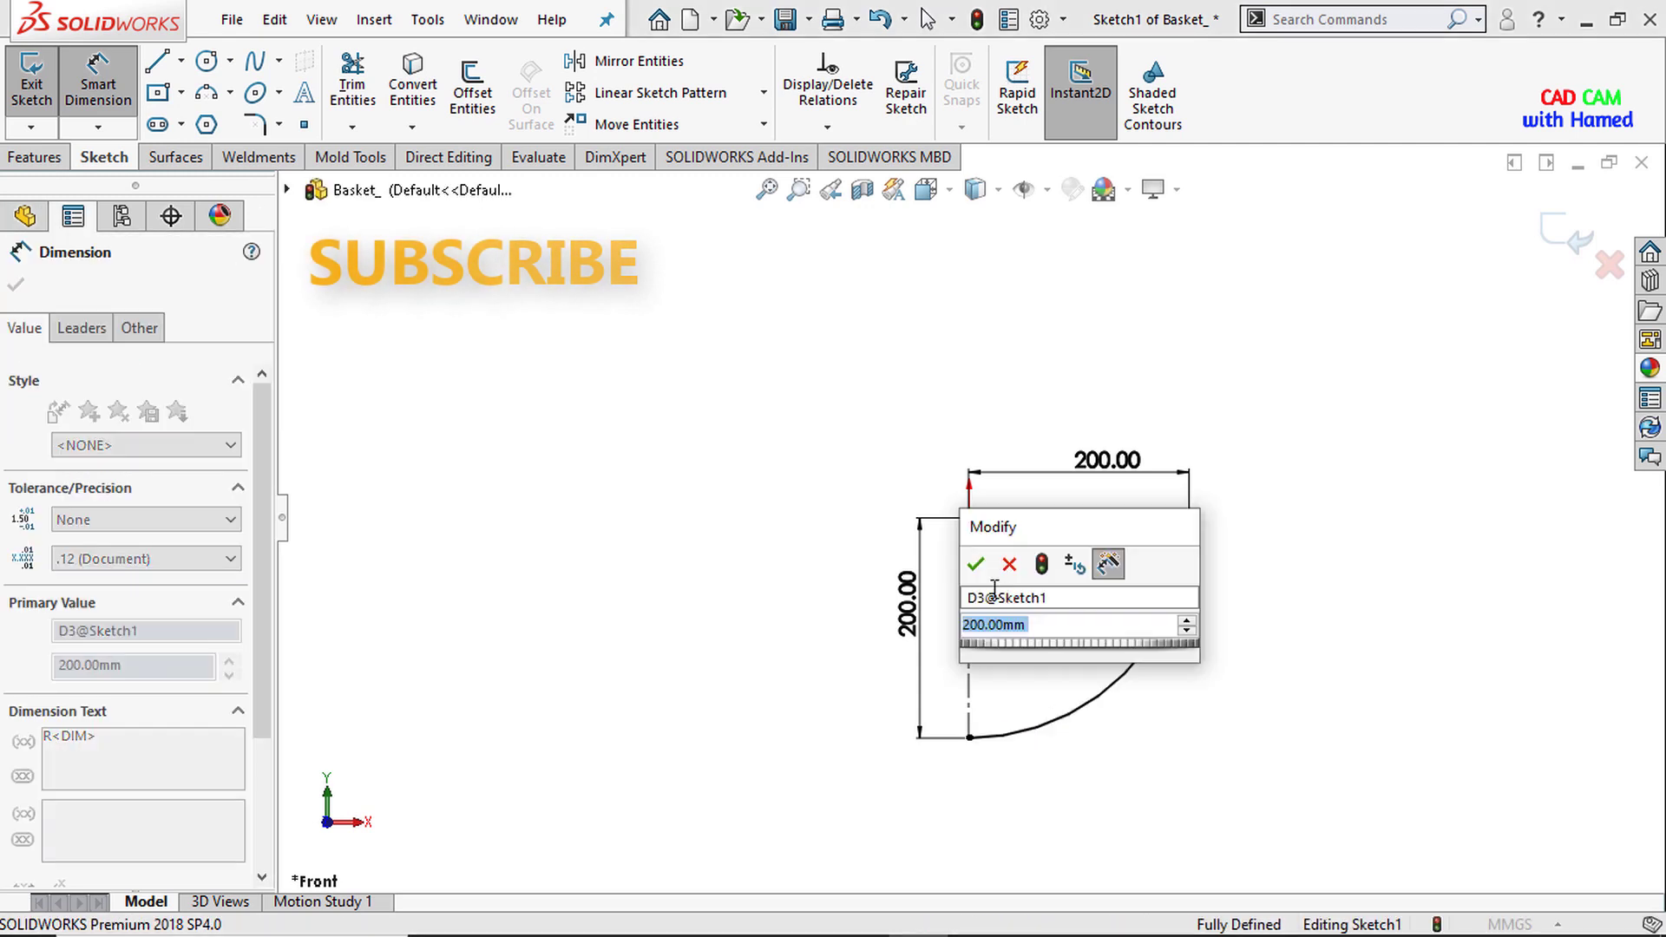
click(974, 558)
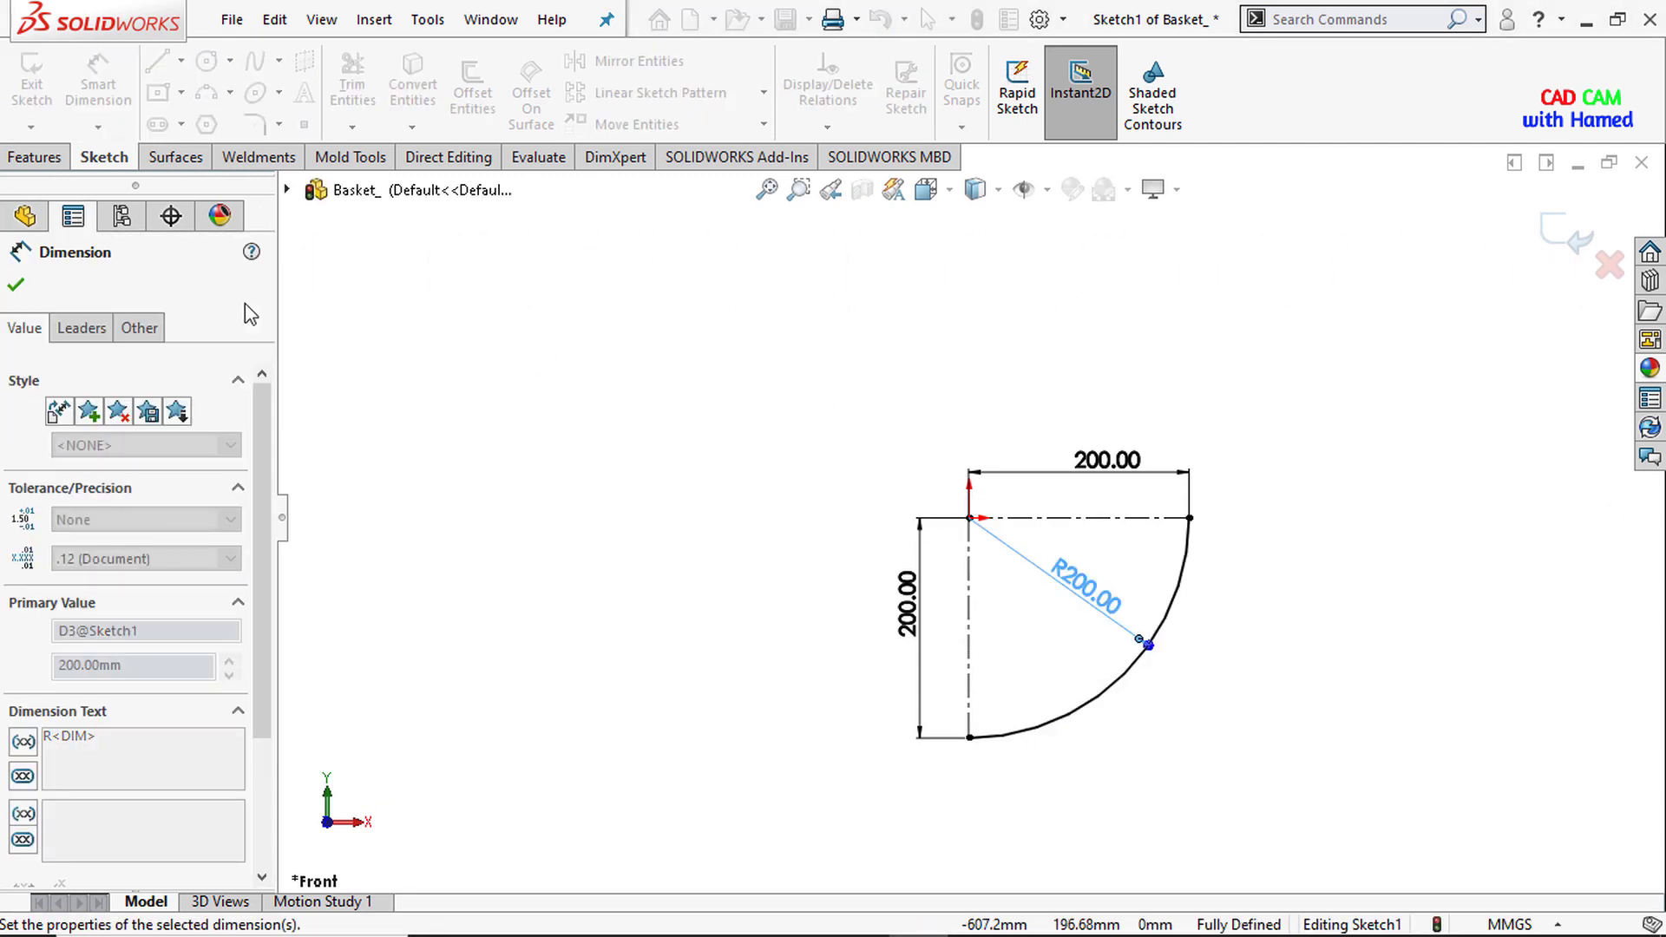
click(173, 159)
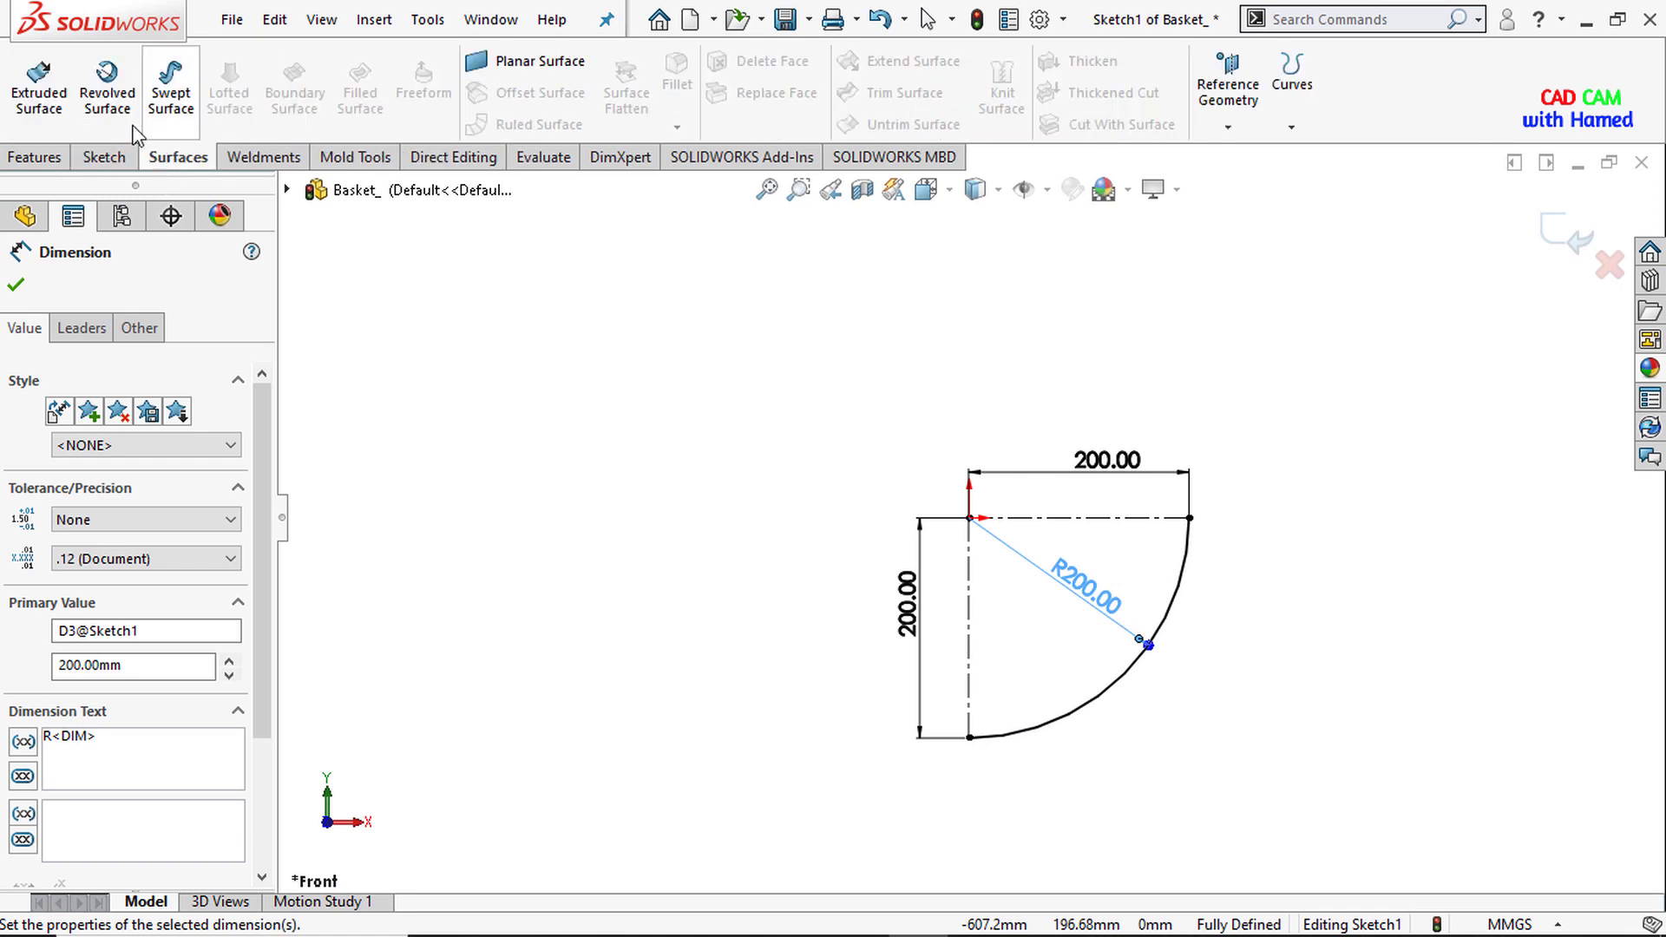
click(107, 87)
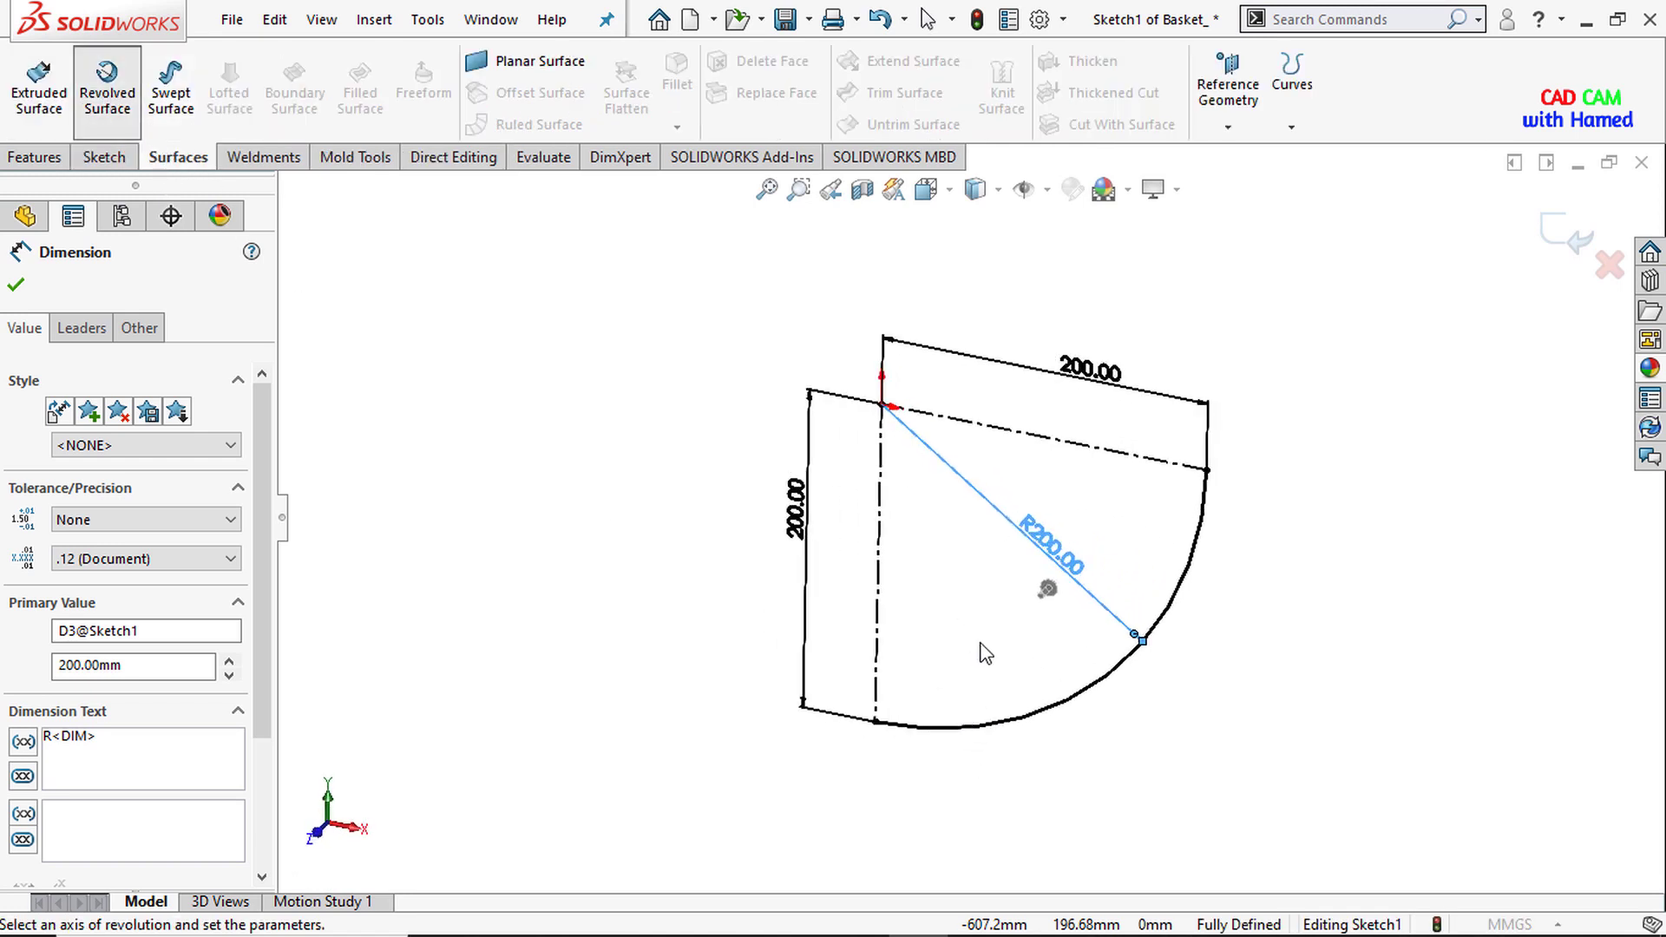
click(876, 535)
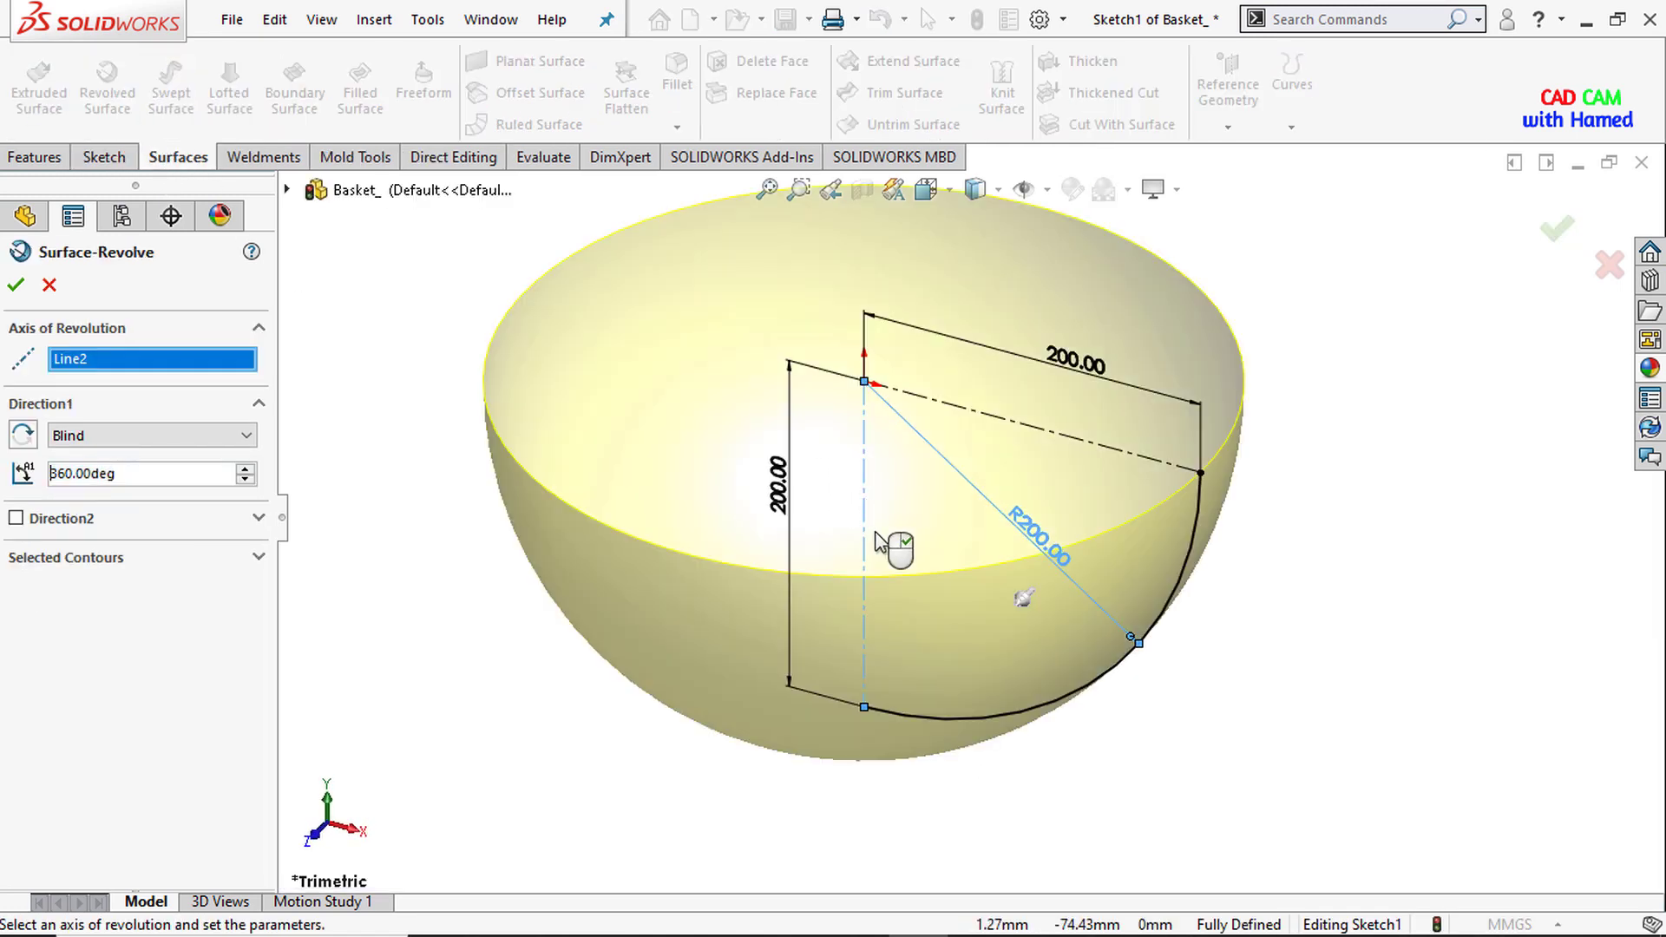
click(18, 285)
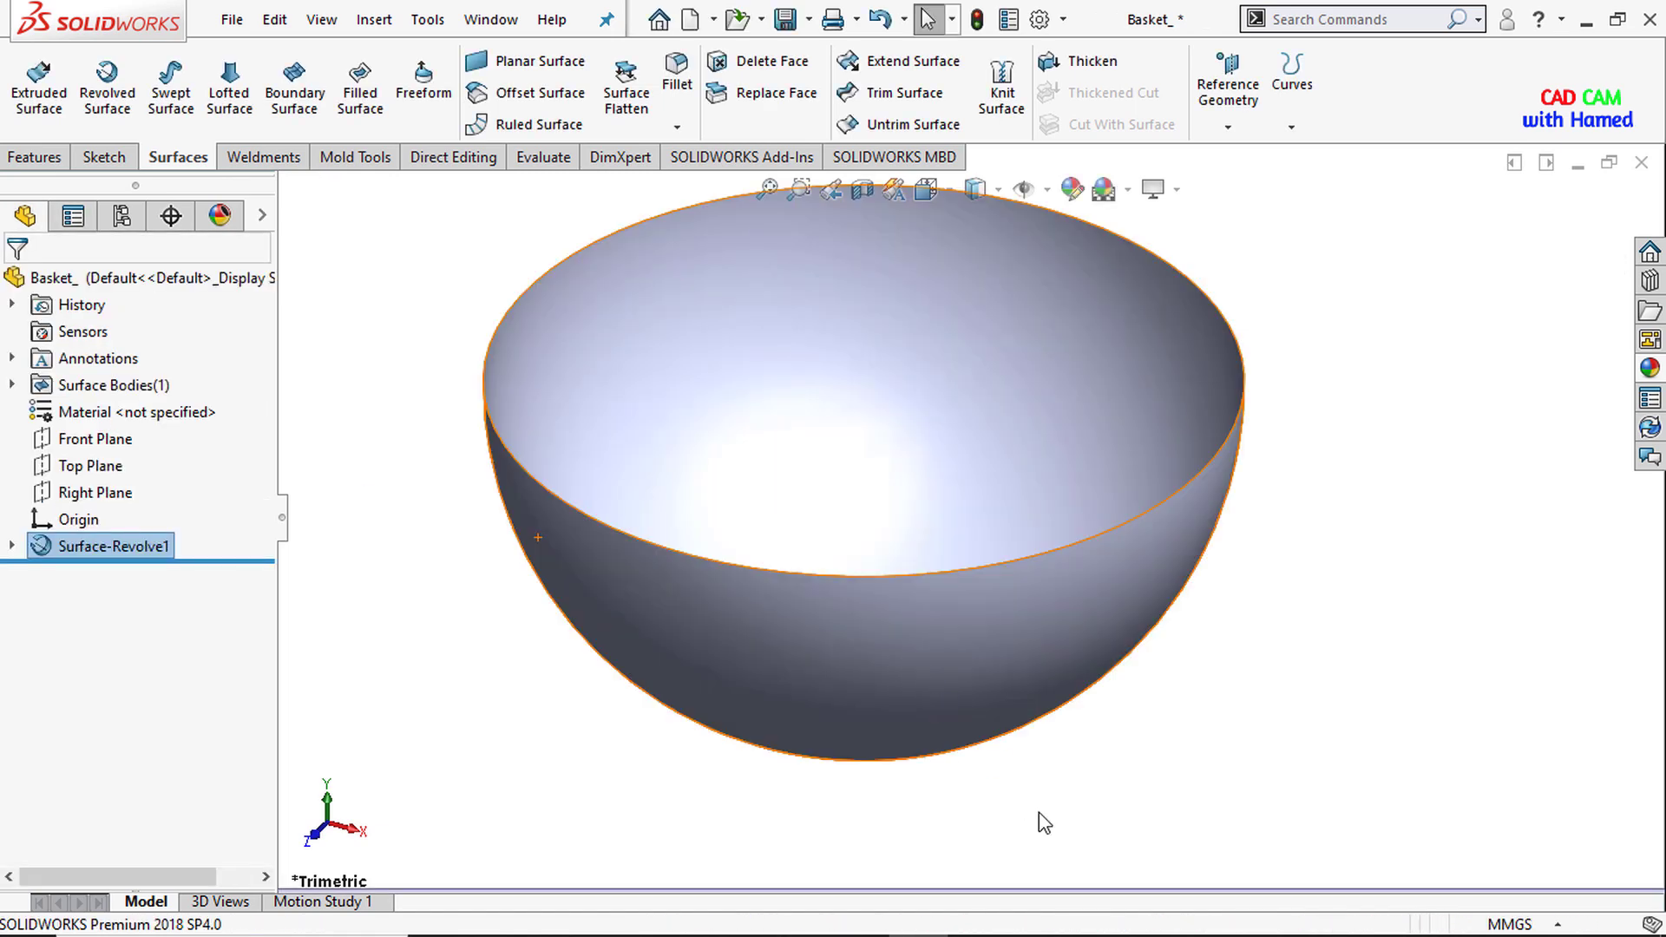
scroll(955, 521, down, 3)
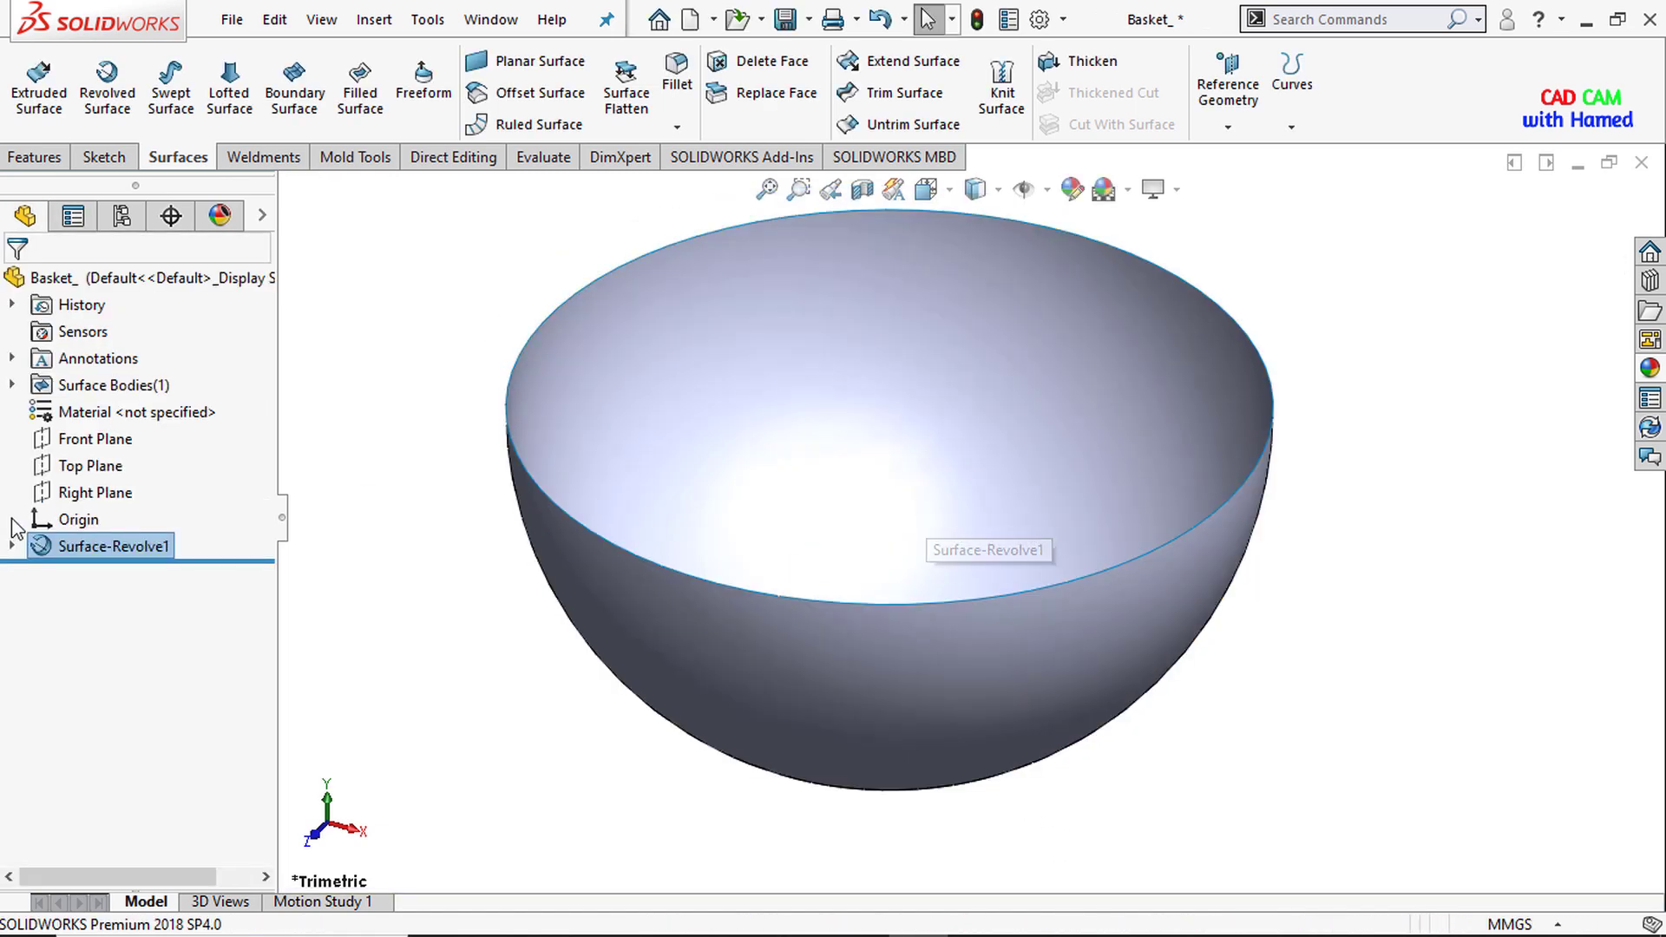
Sketch a circle on the Top Plane centred on the origin, dimension it 10 mm diameter, and exit.
click(80, 469)
click(117, 441)
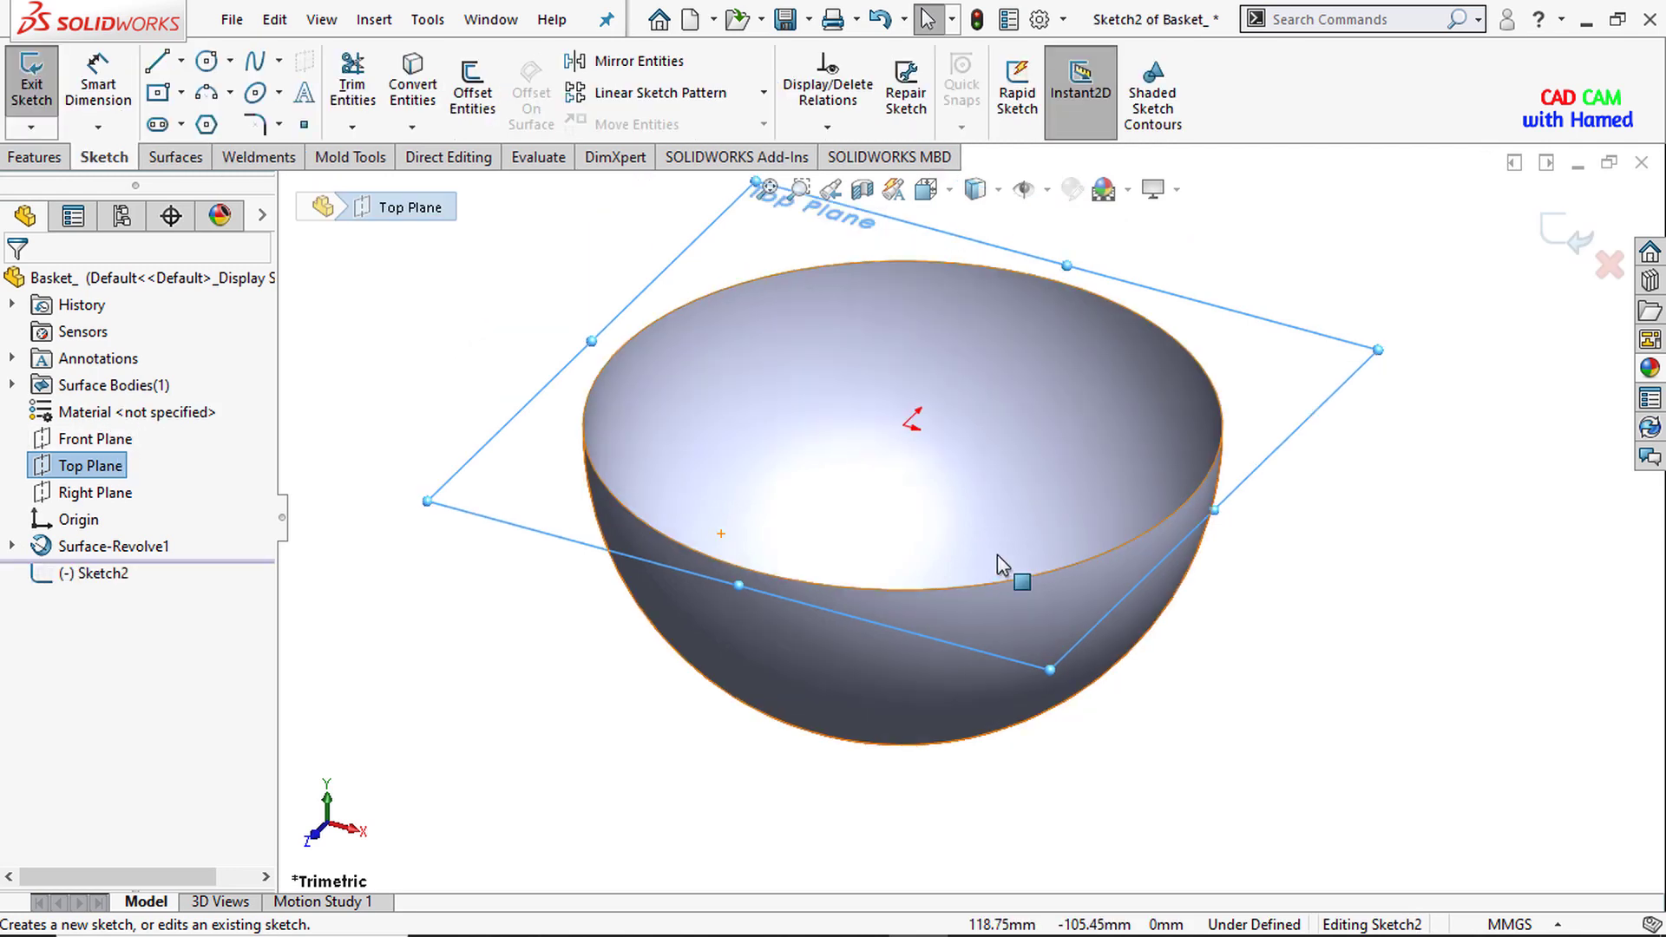
click(216, 69)
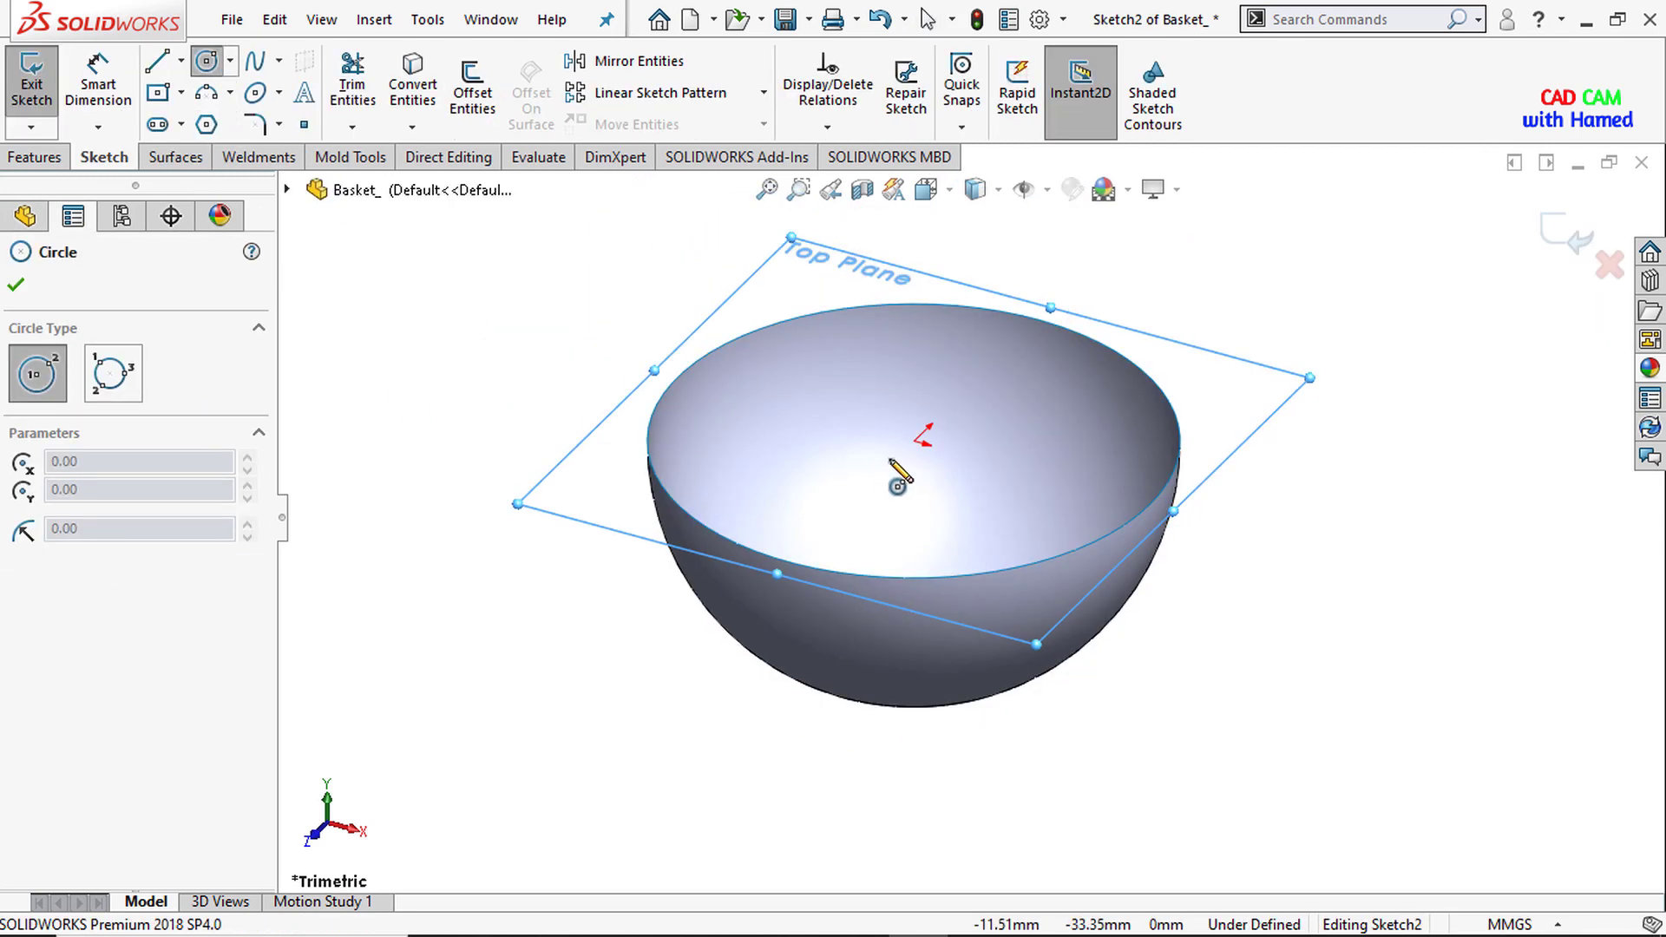
drag(915, 441, 823, 416)
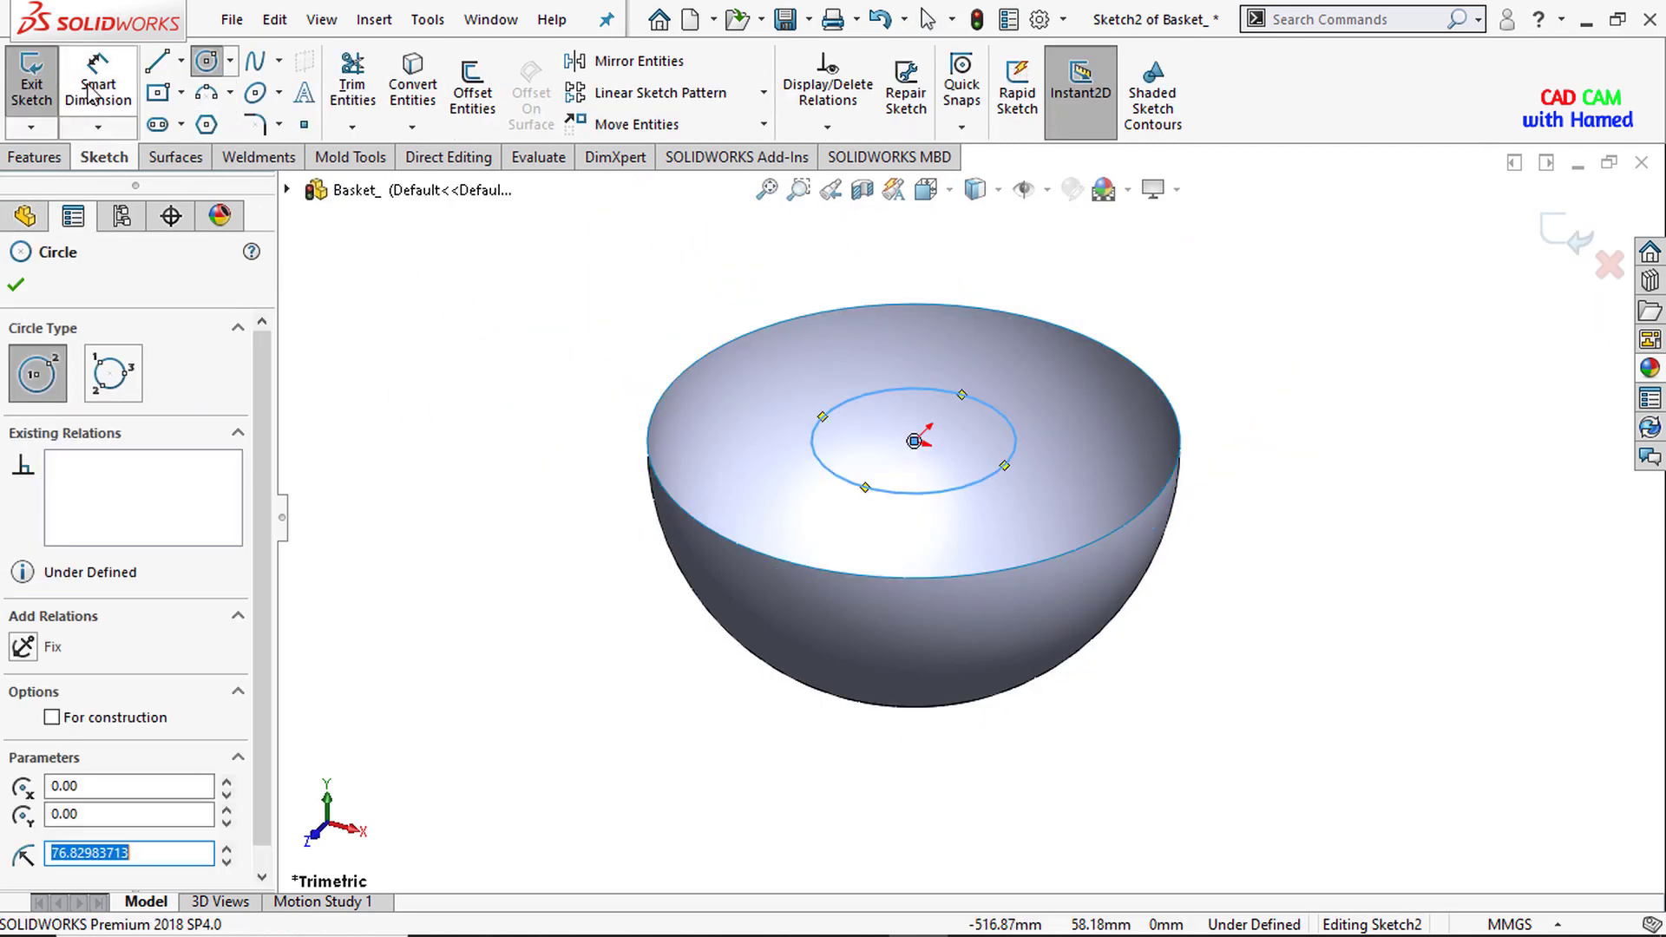
click(117, 80)
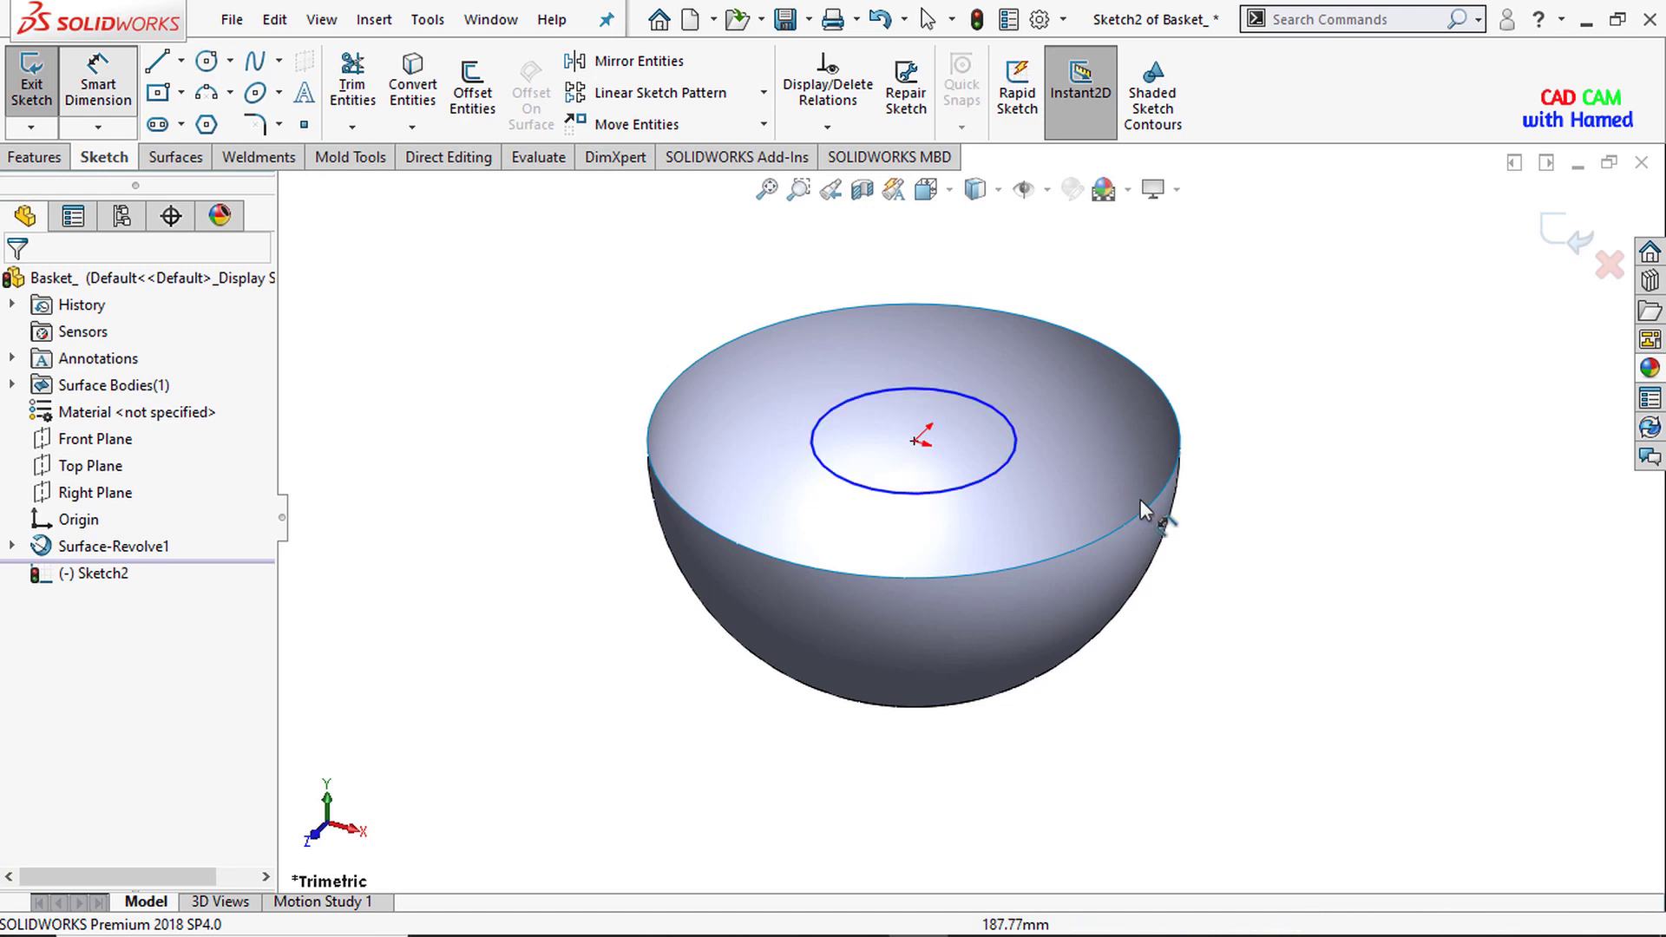
click(982, 478)
click(1081, 469)
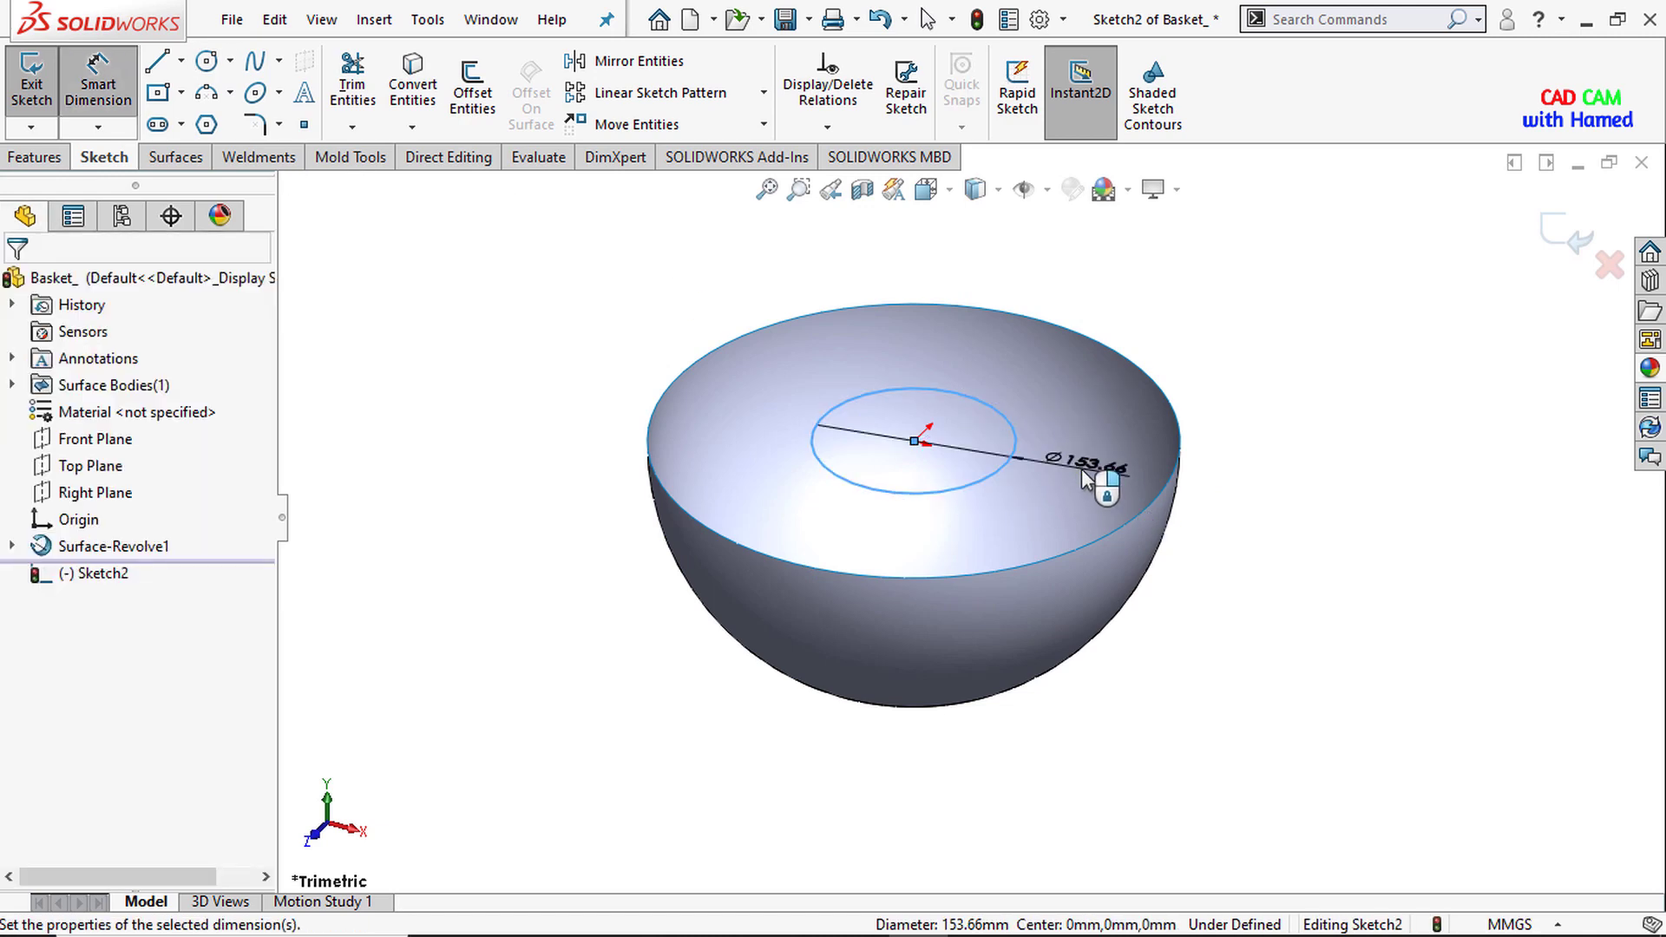
key(BackSpace)
text(100)
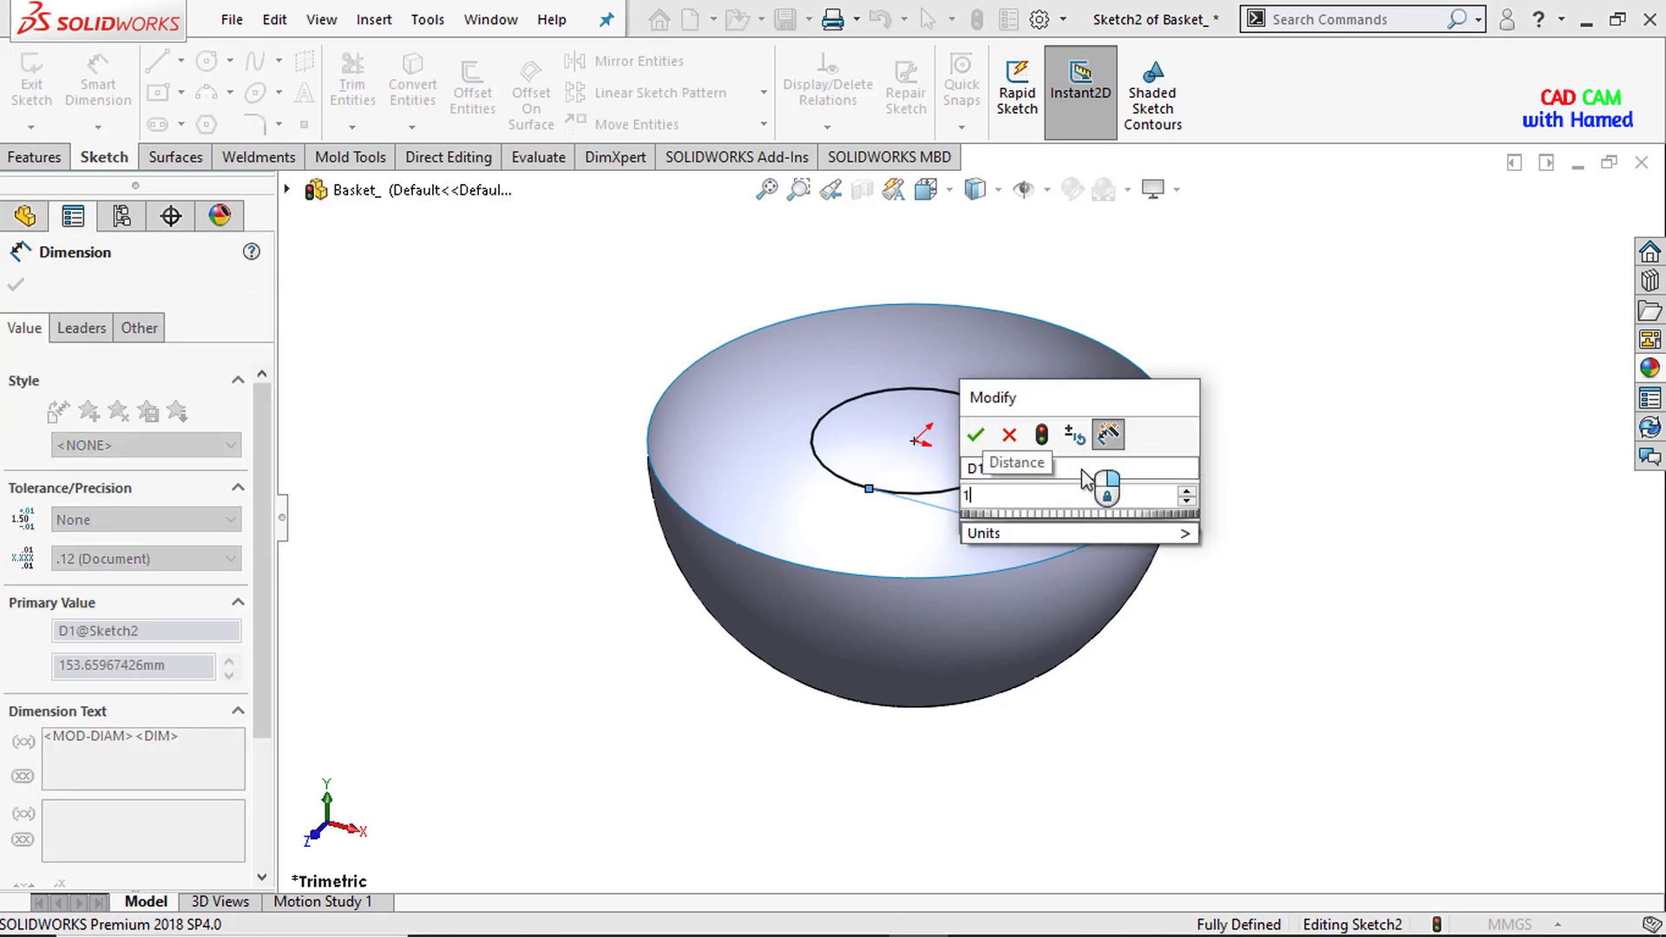
click(976, 434)
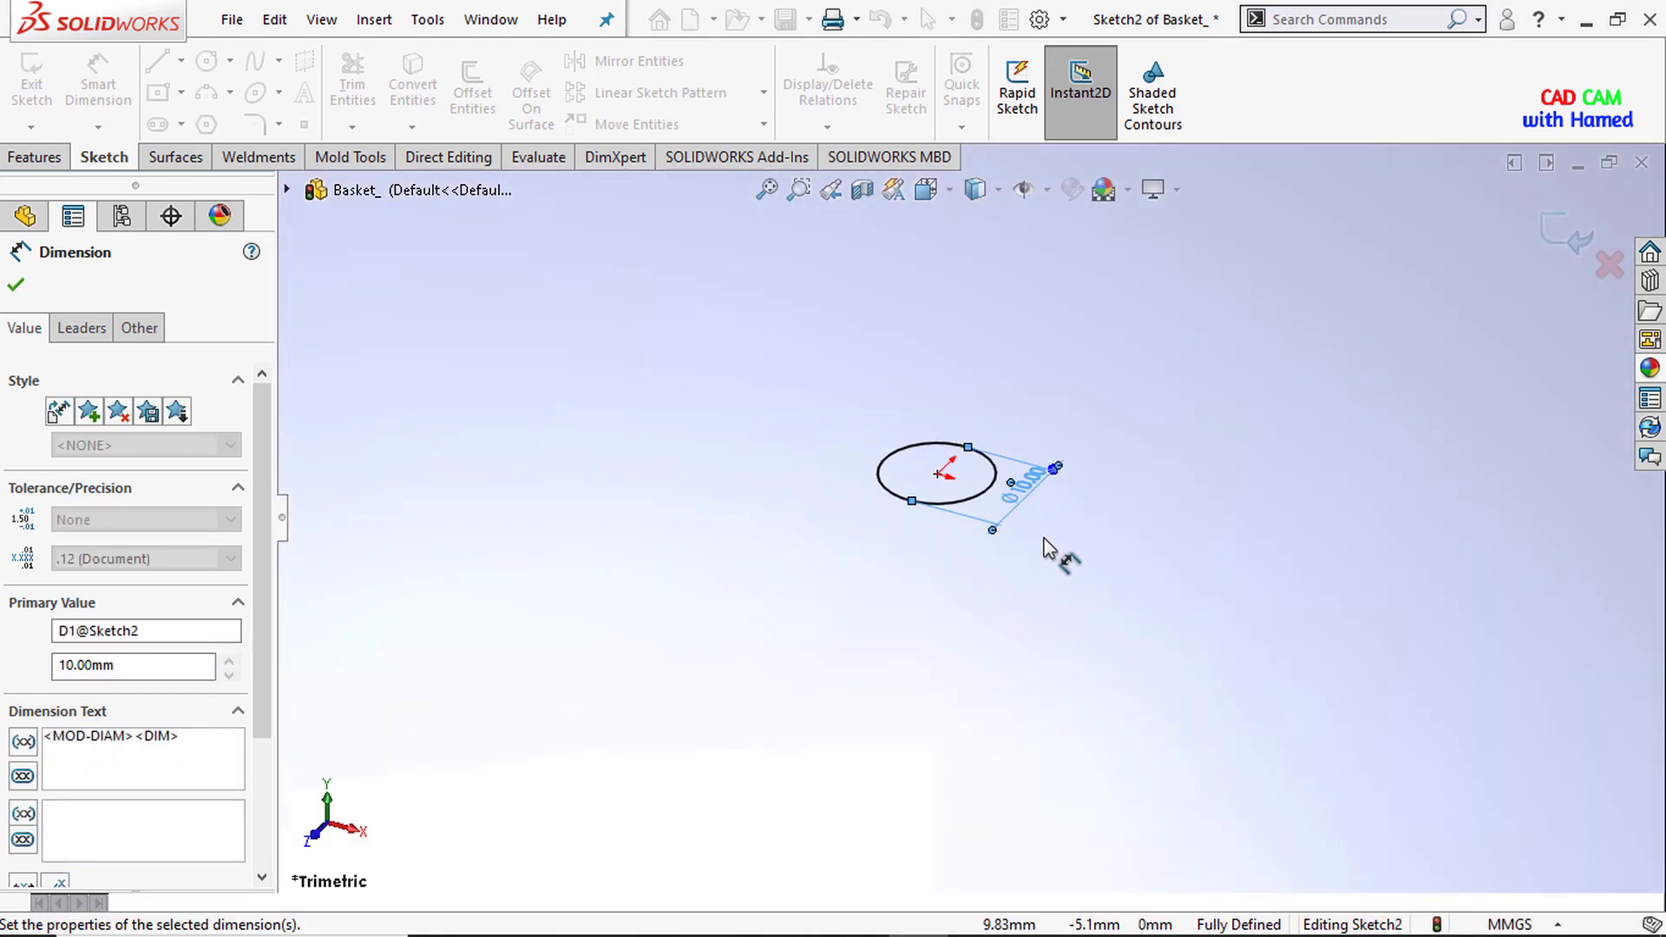
click(1530, 240)
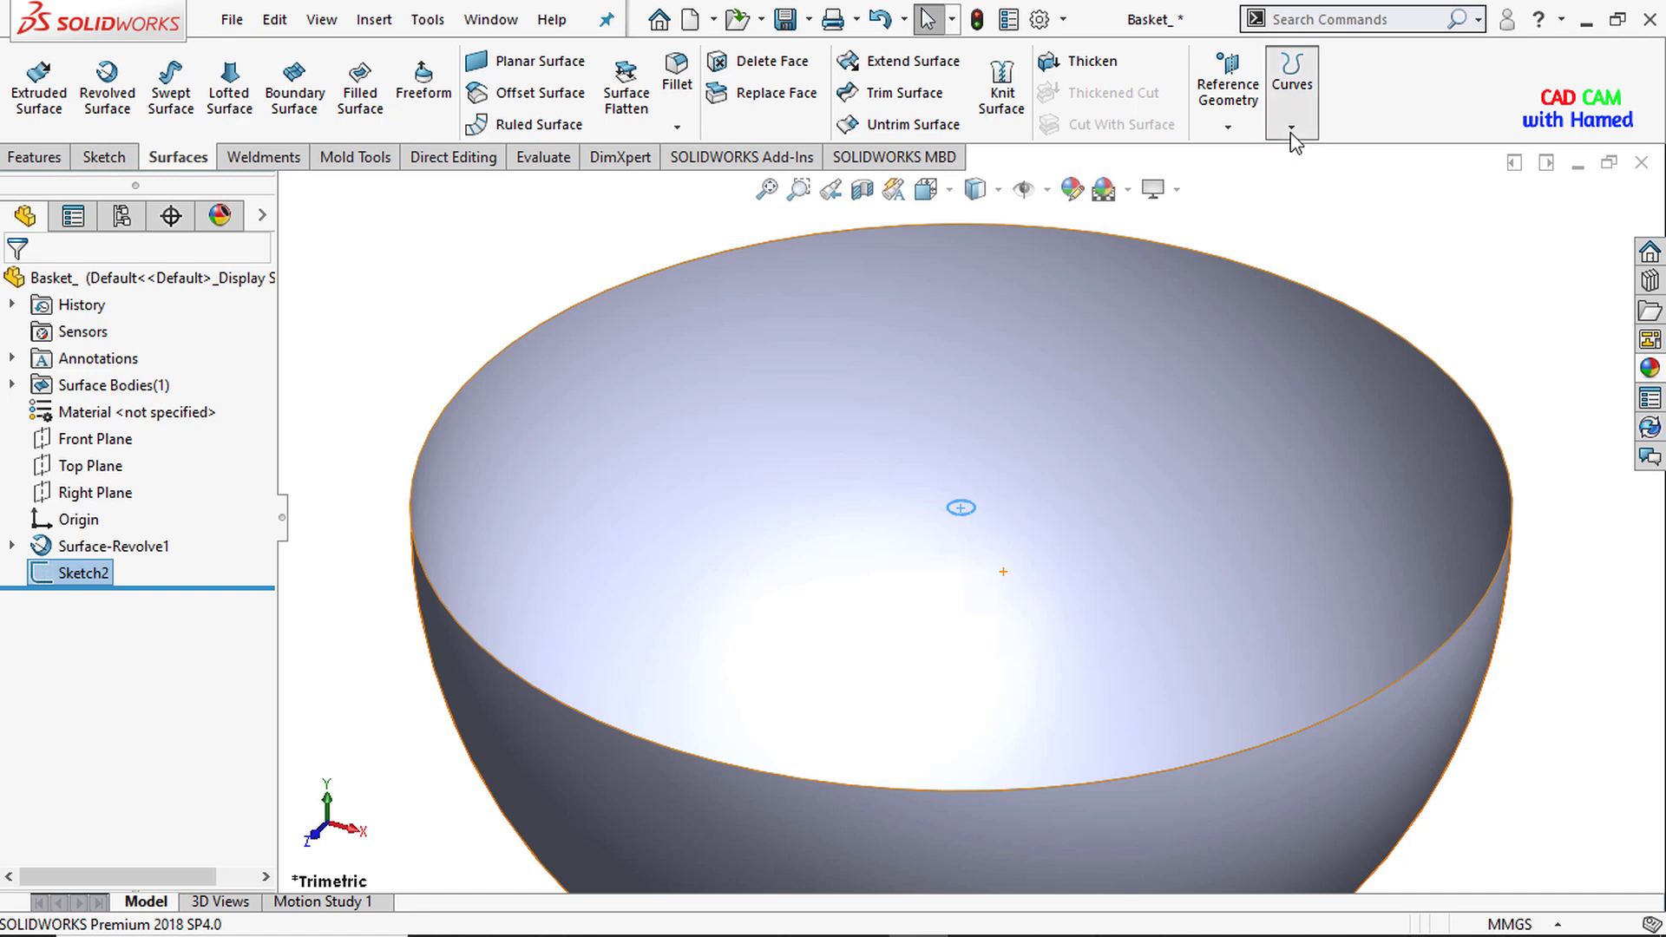
click(1292, 128)
Create a Spiral from the circle: pitch 19.5 mm, 10 revolutions, 250° start angle.
click(1344, 305)
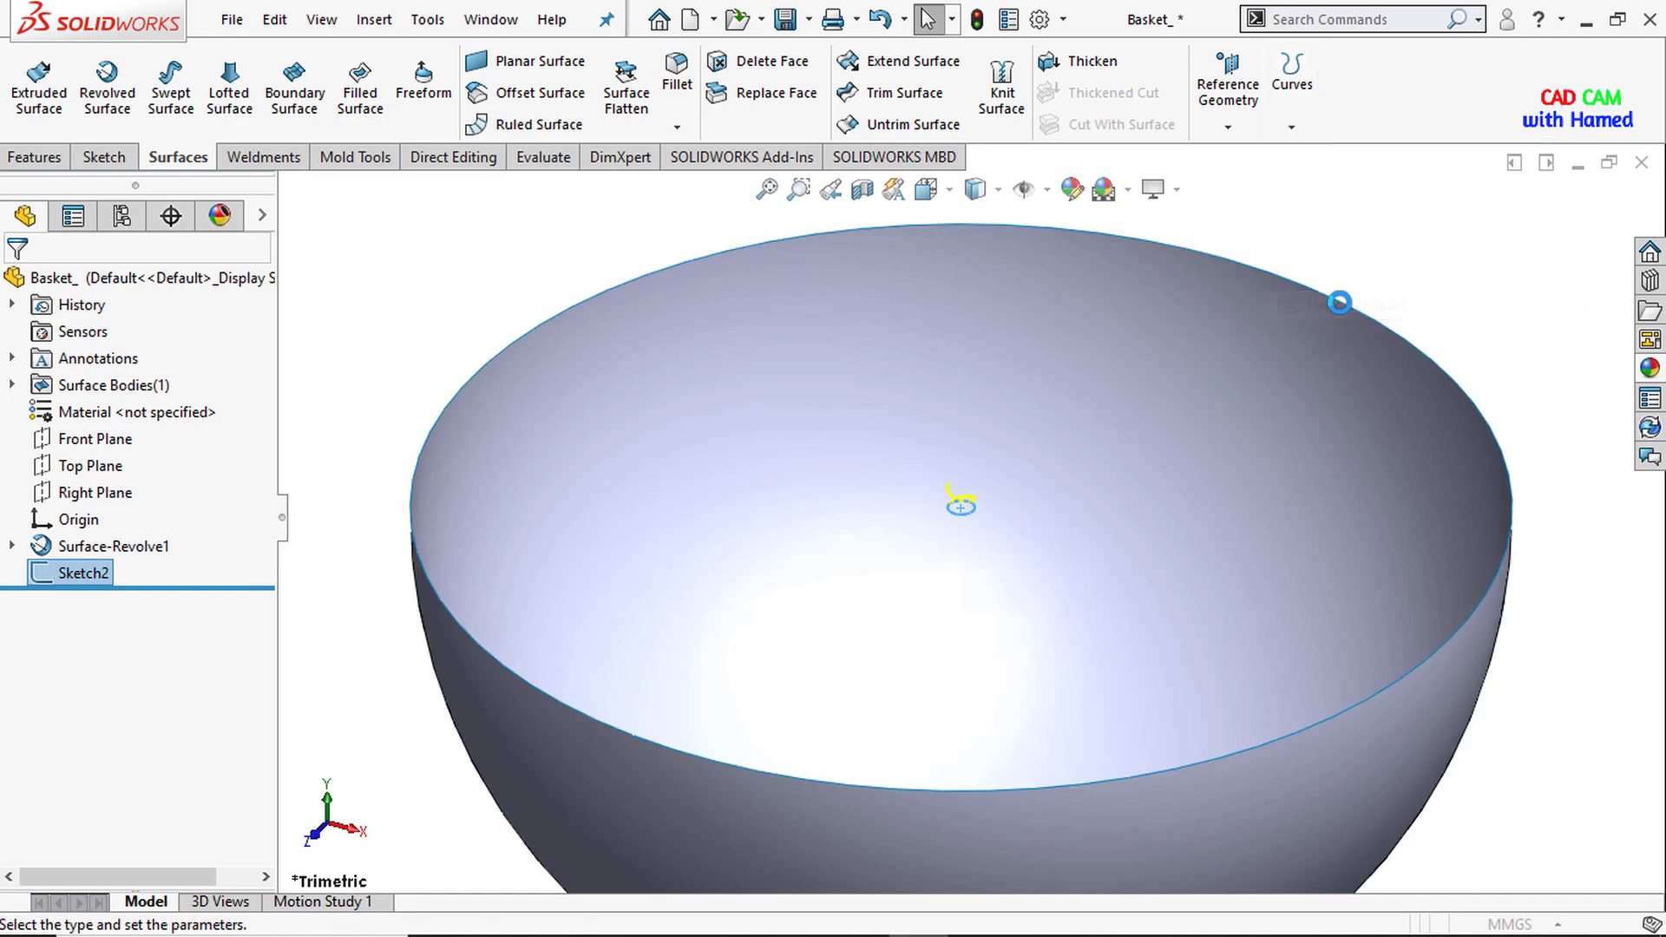
click(200, 358)
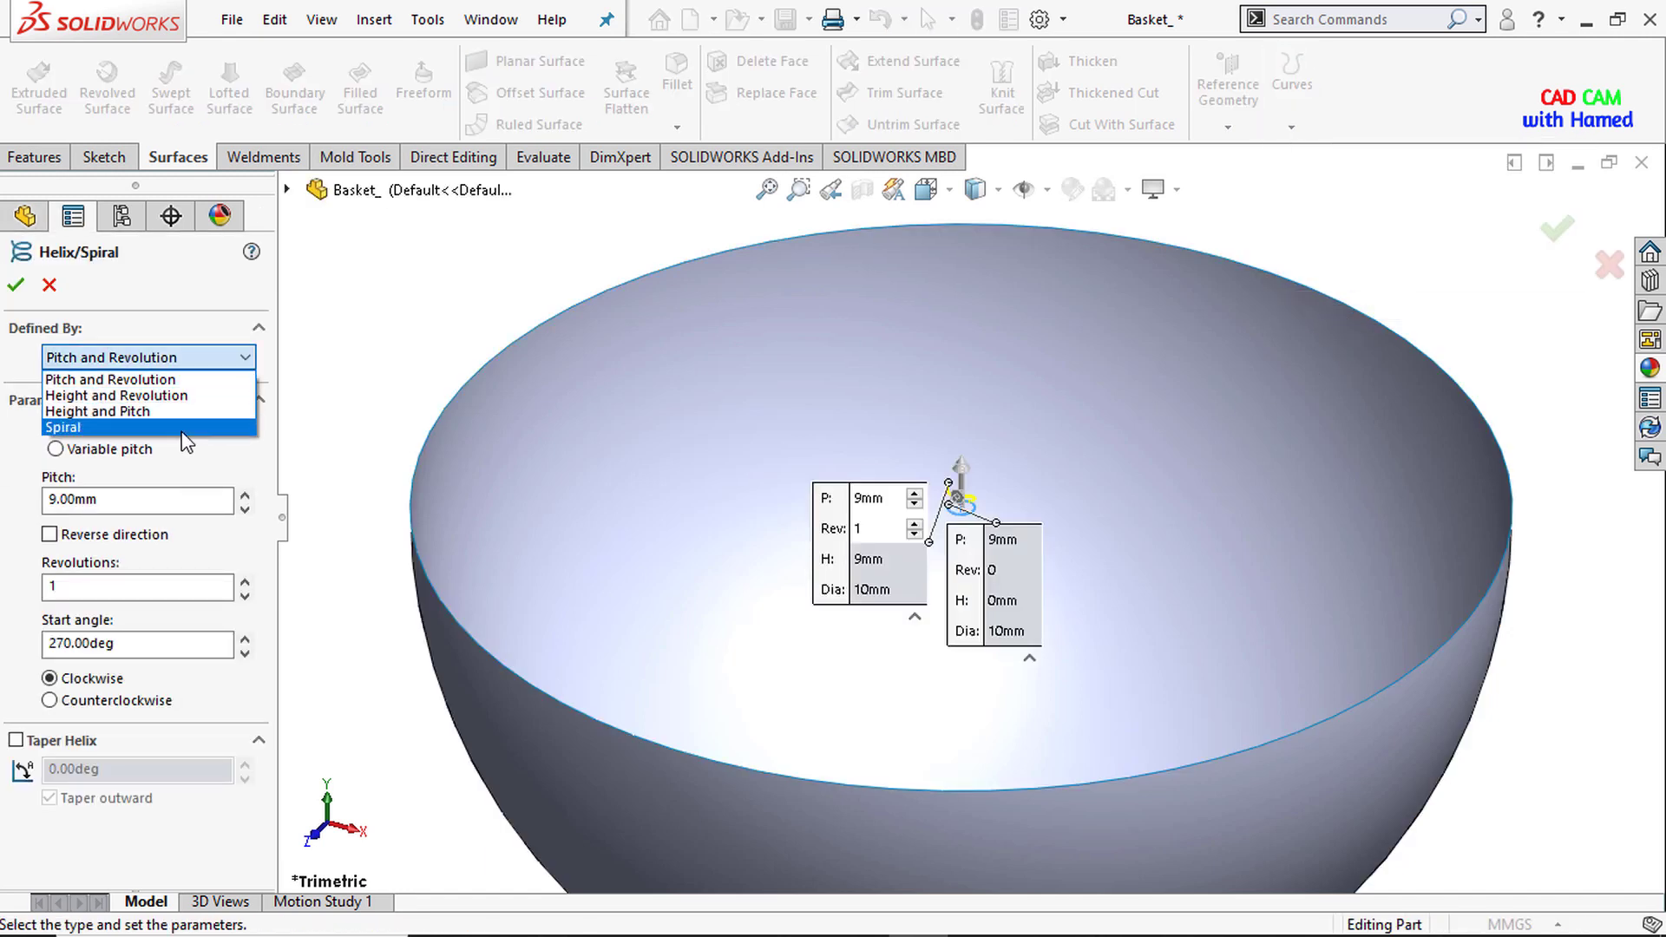
click(184, 427)
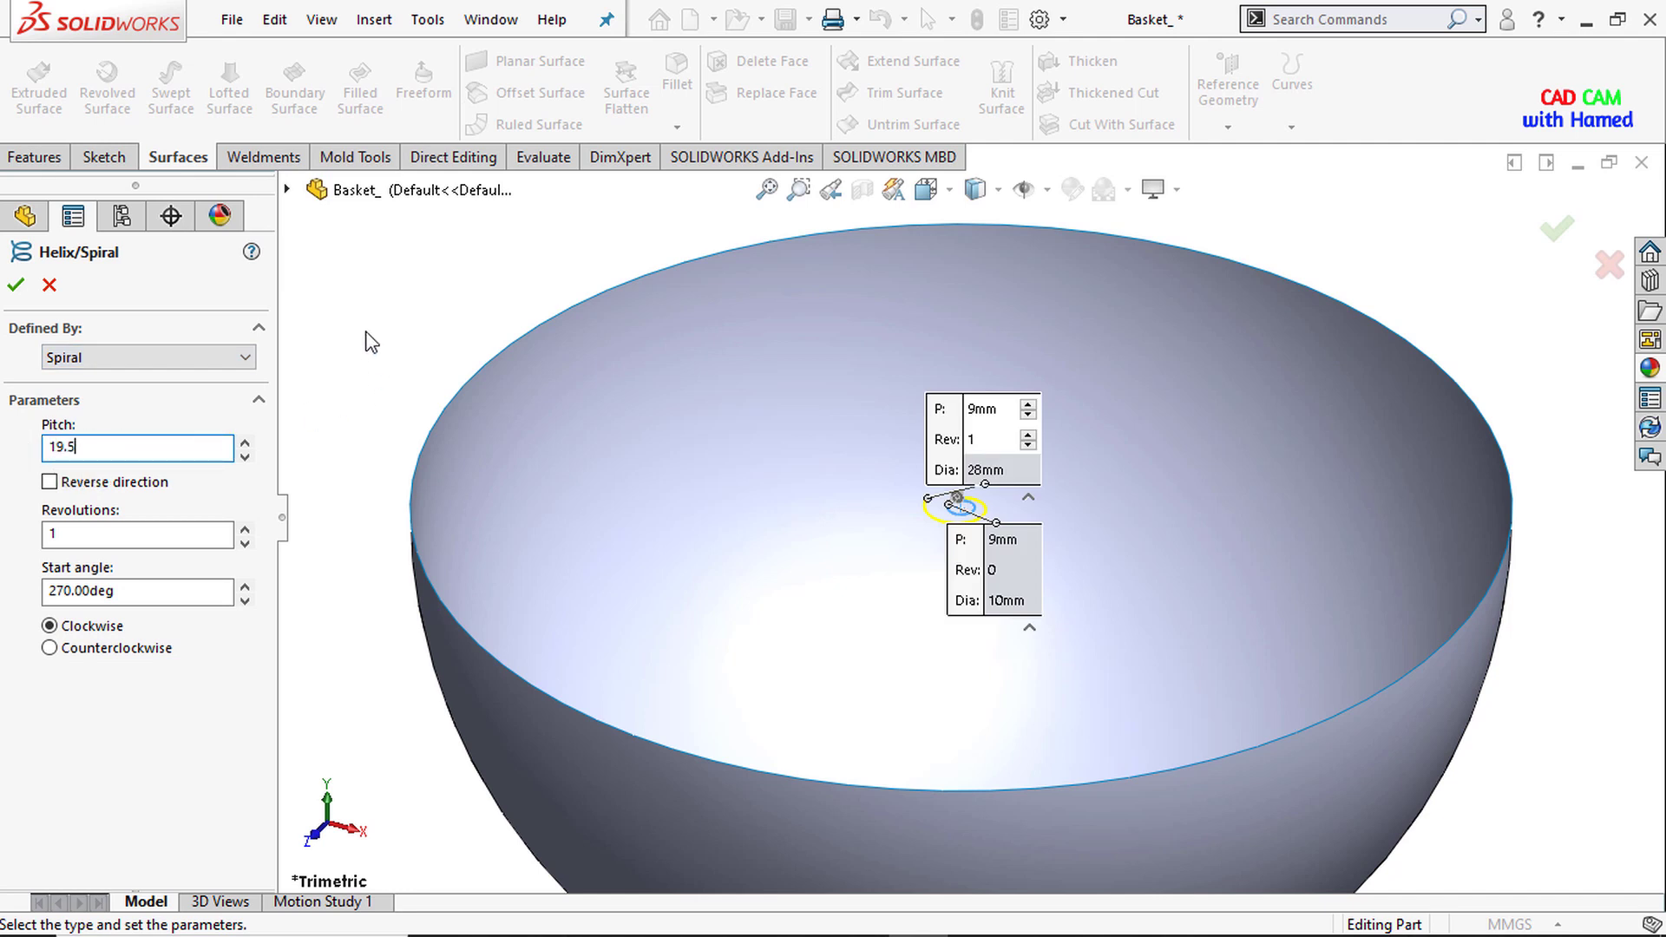
key(Tab)
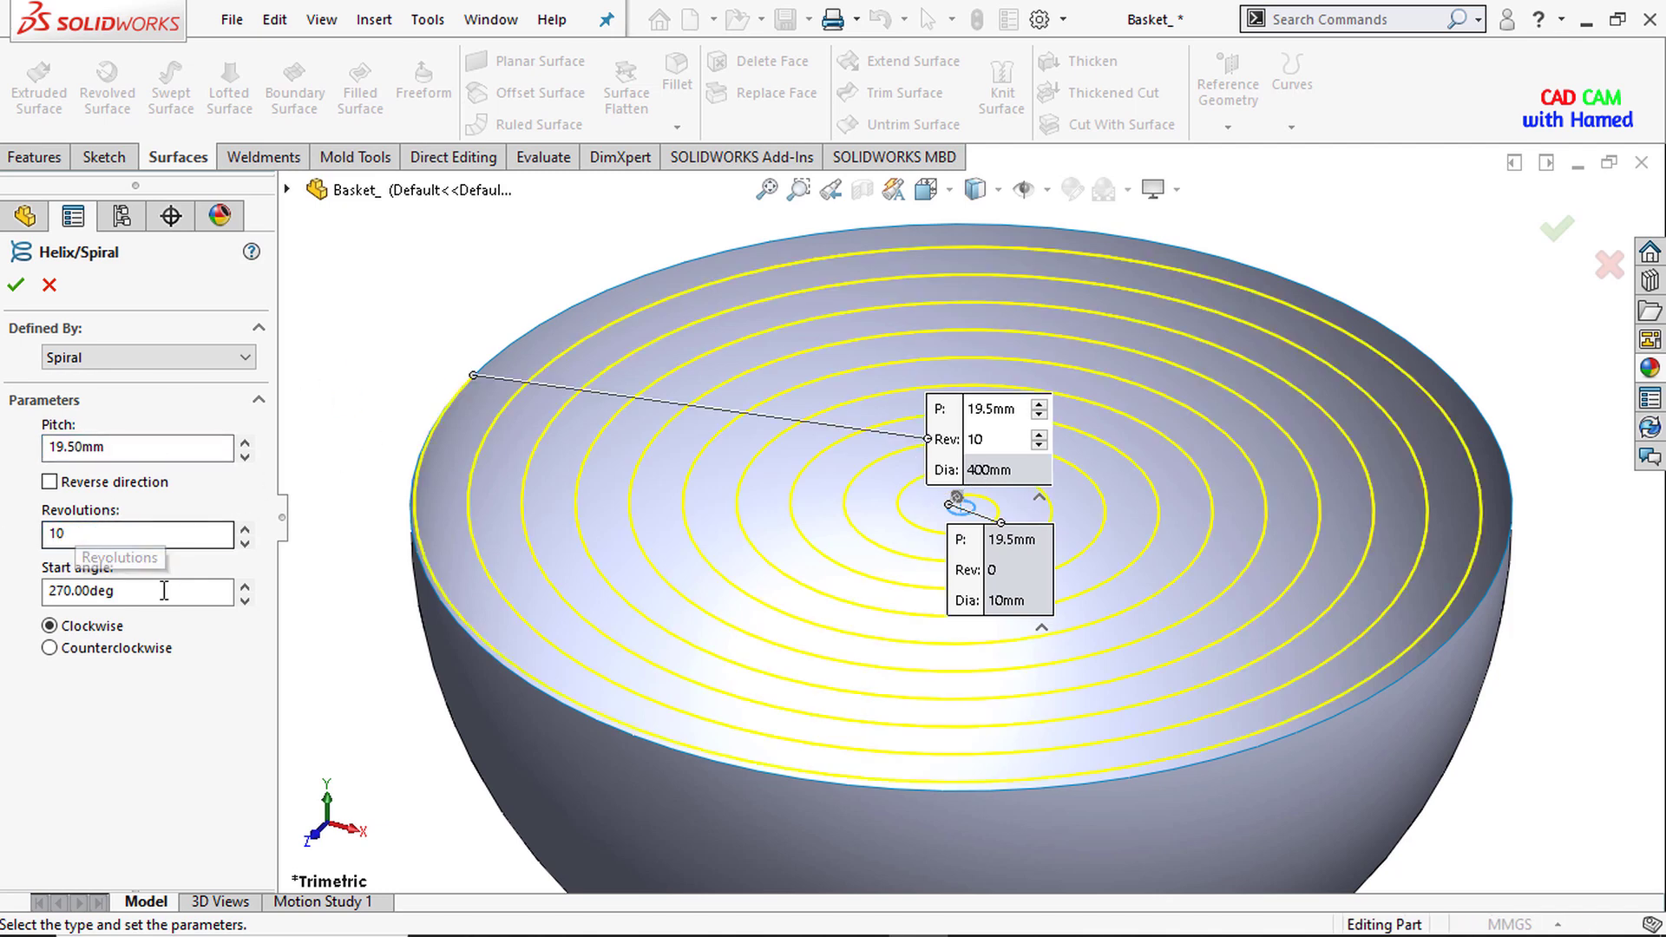
key(Tab)
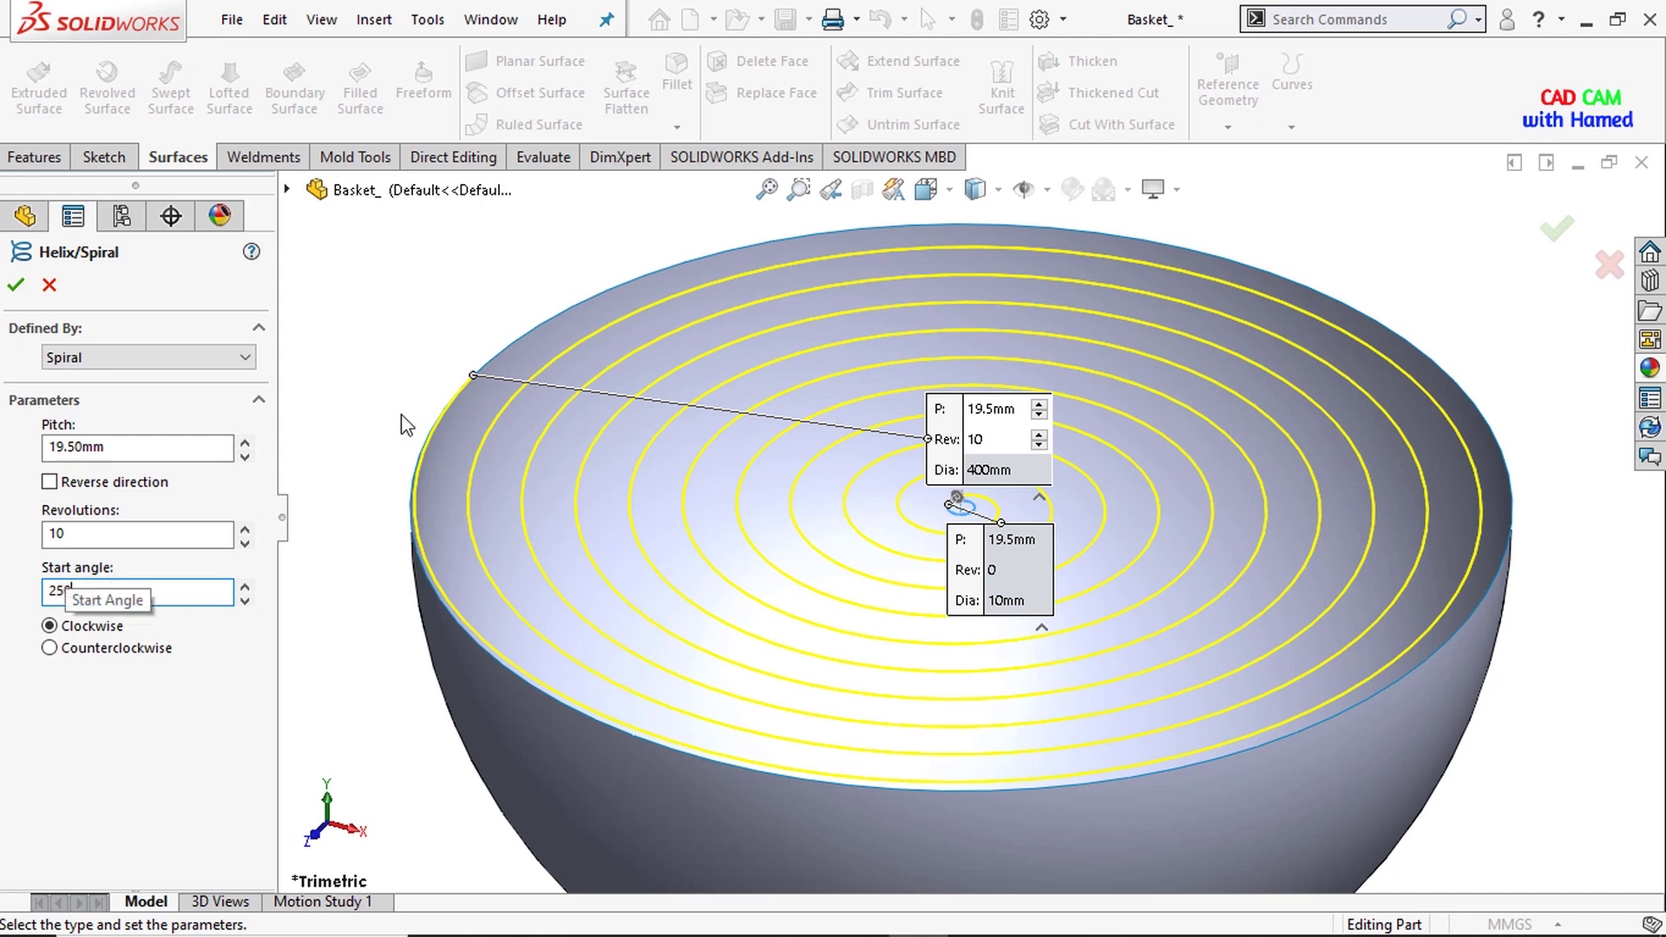
key(Return)
key(f)
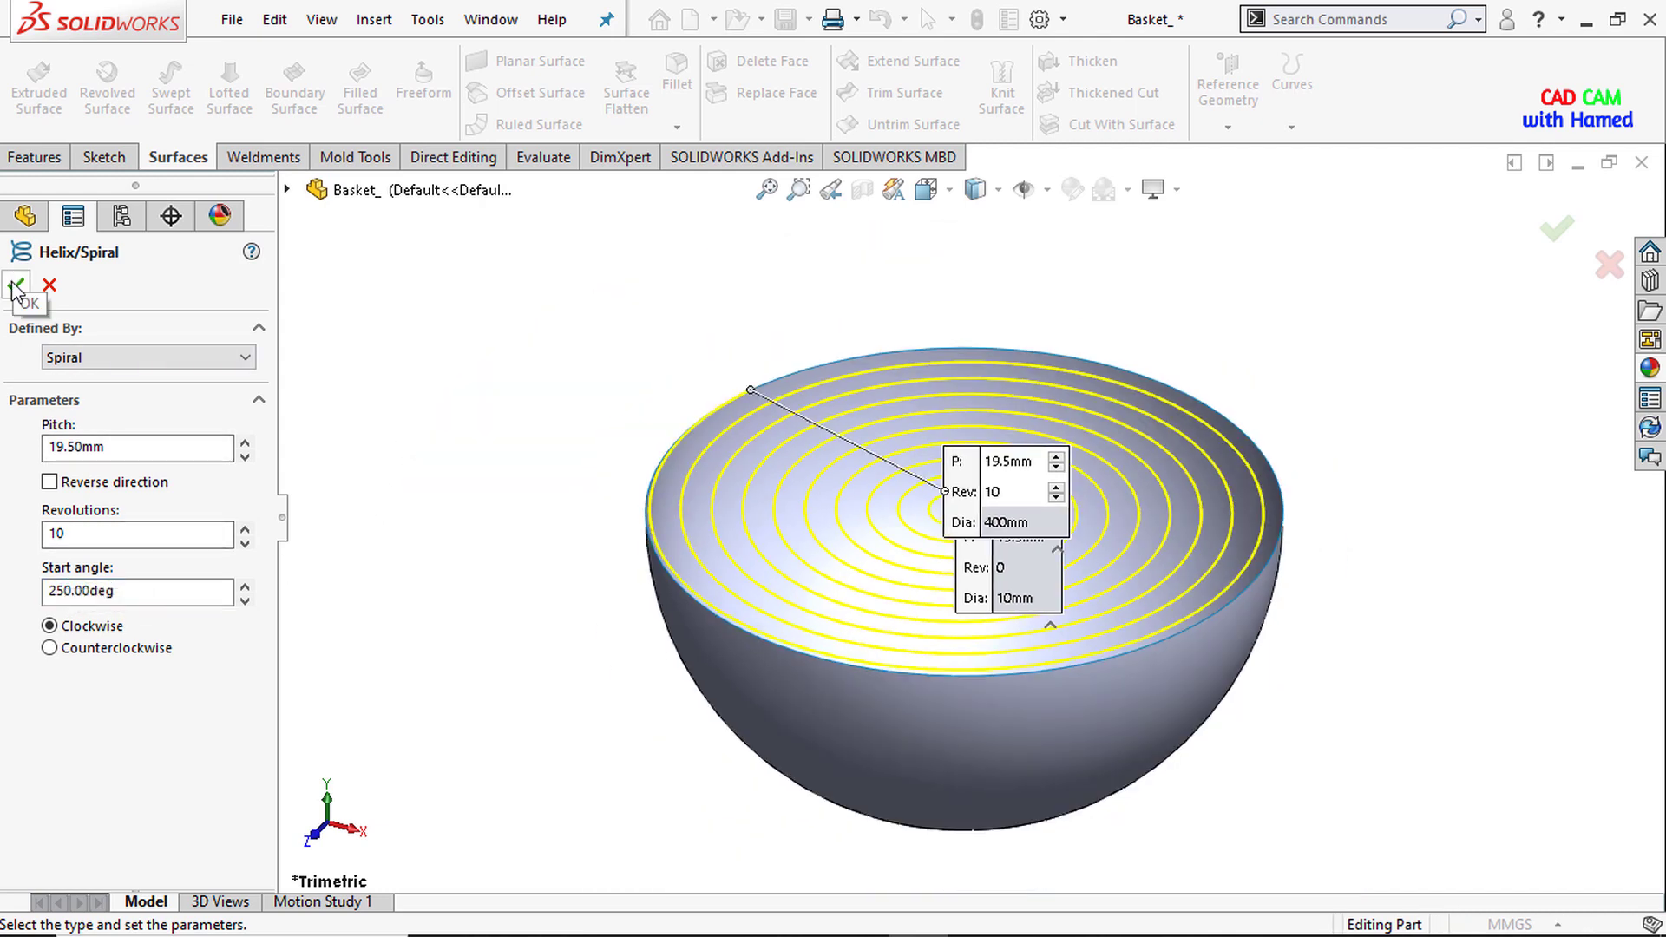
click(17, 287)
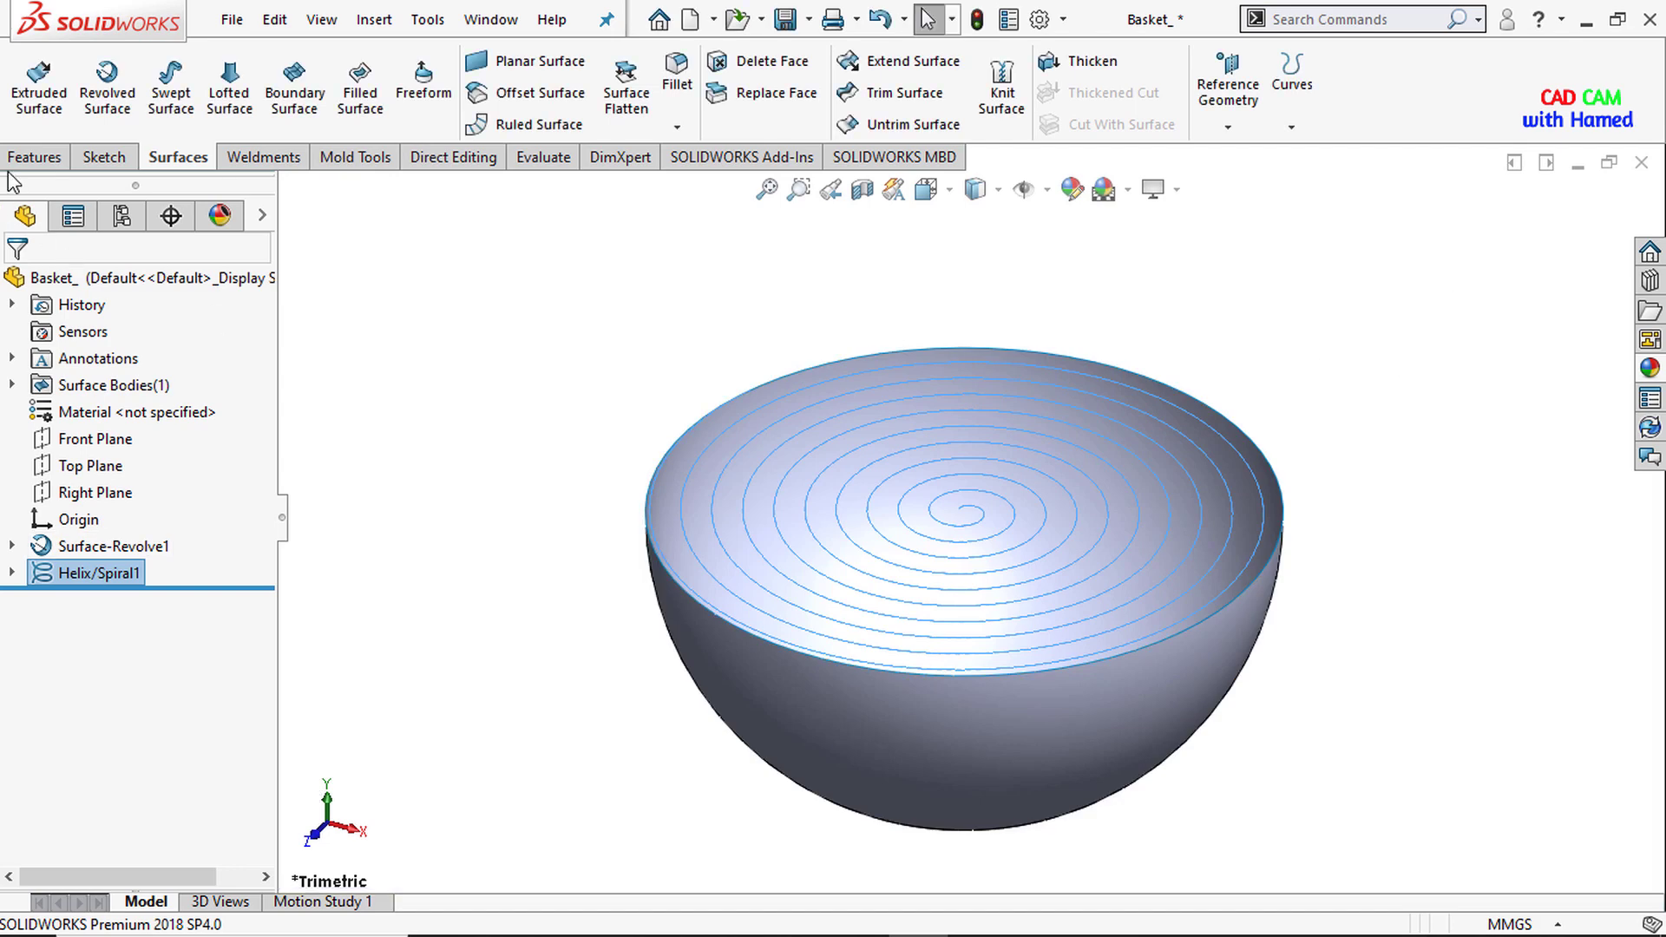
Use Convert Entities on the Helix/Spiral1 edge in a new Top Plane sketch, Sketch3.
click(96, 466)
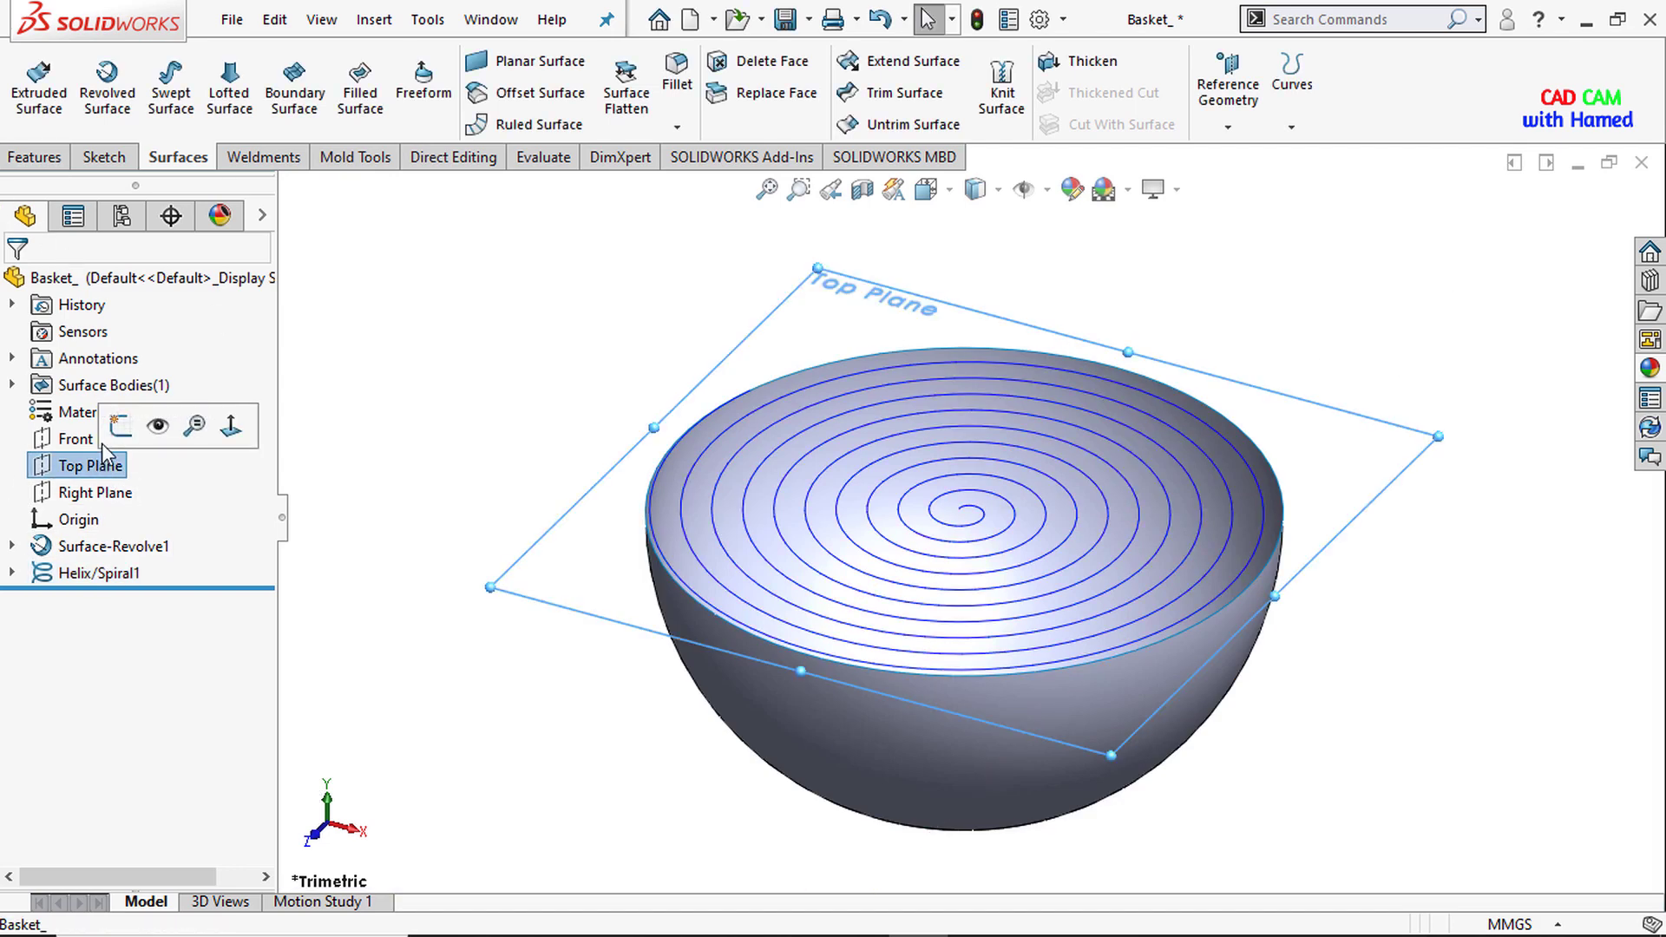
click(114, 434)
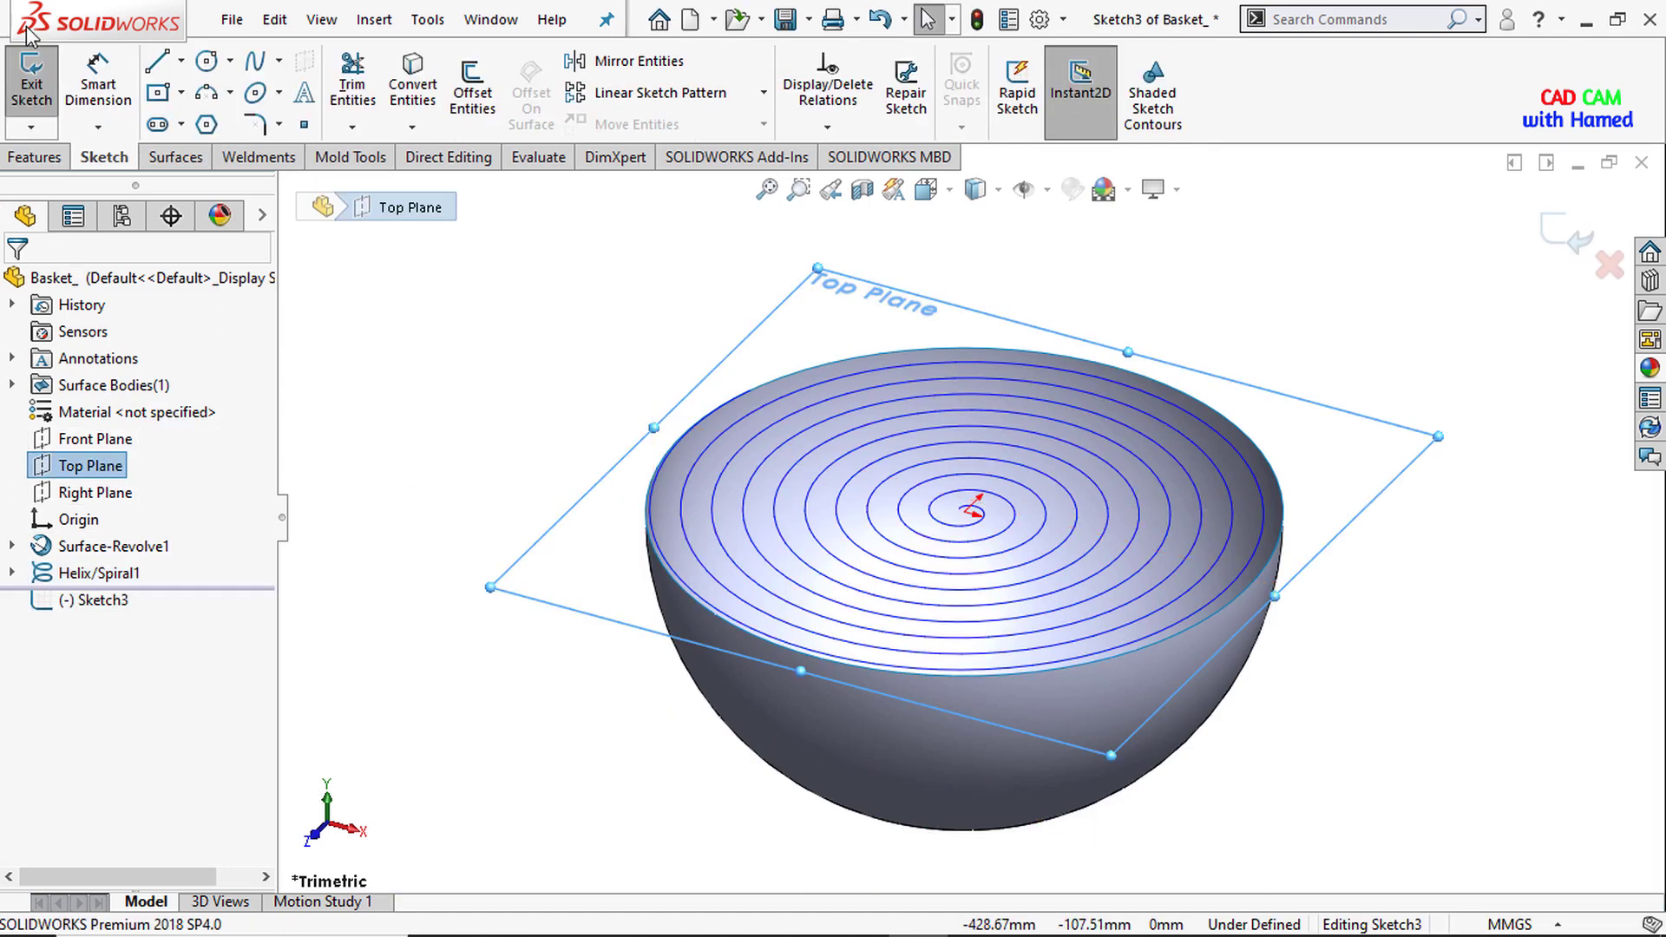
click(413, 91)
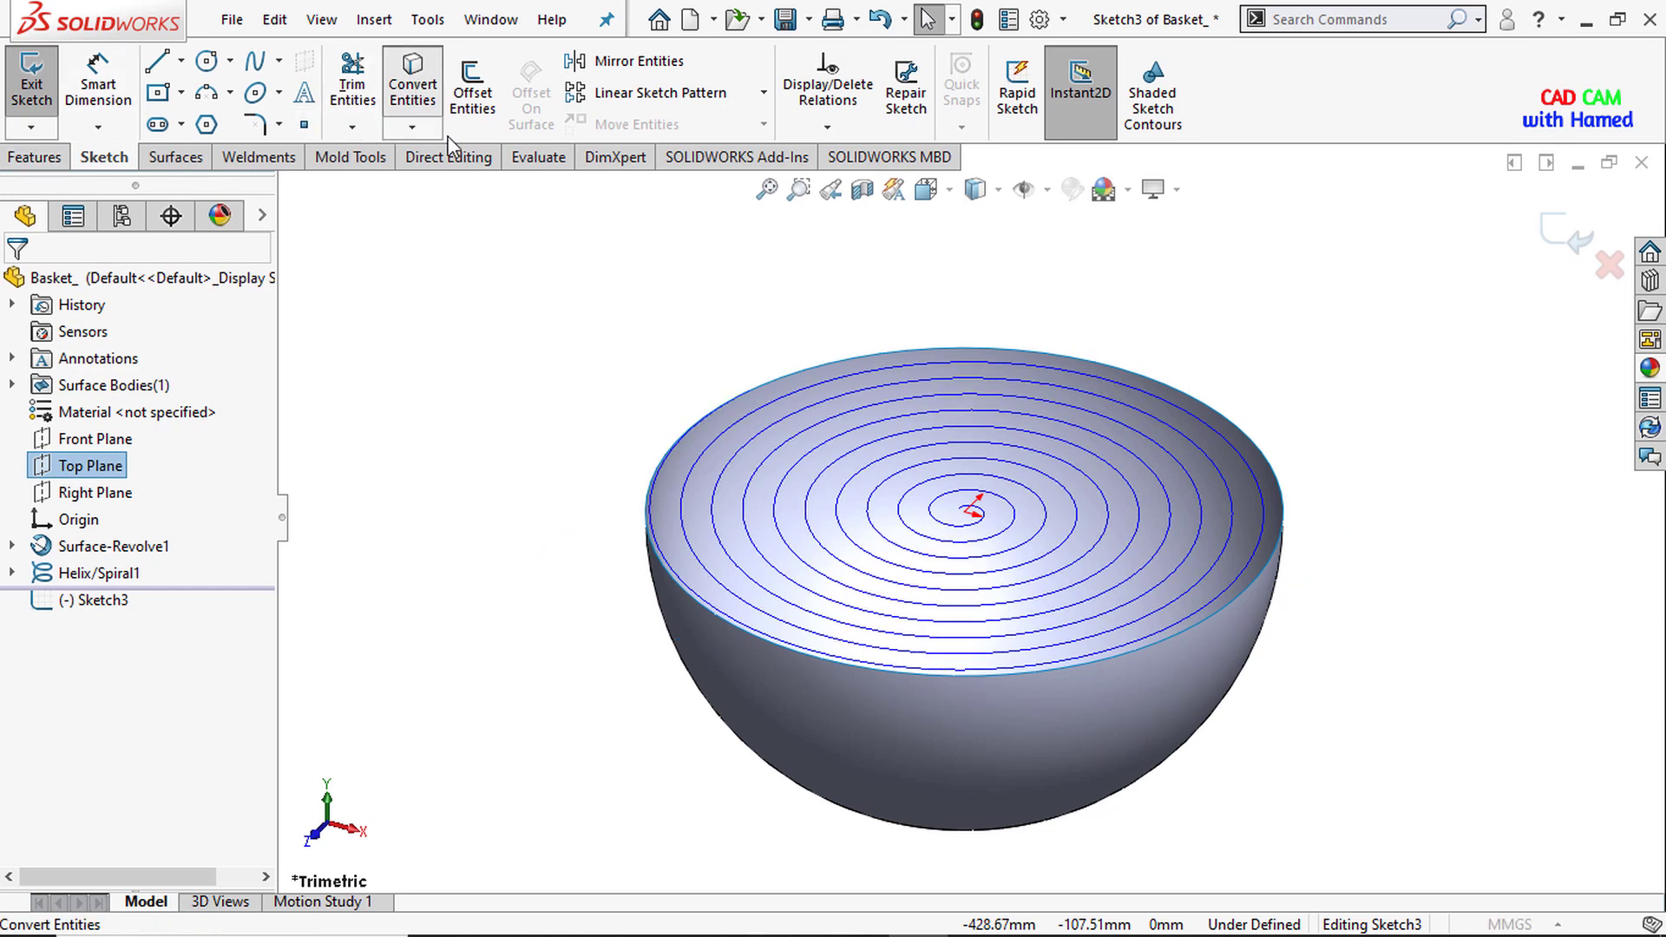
scroll(856, 471, down, 3)
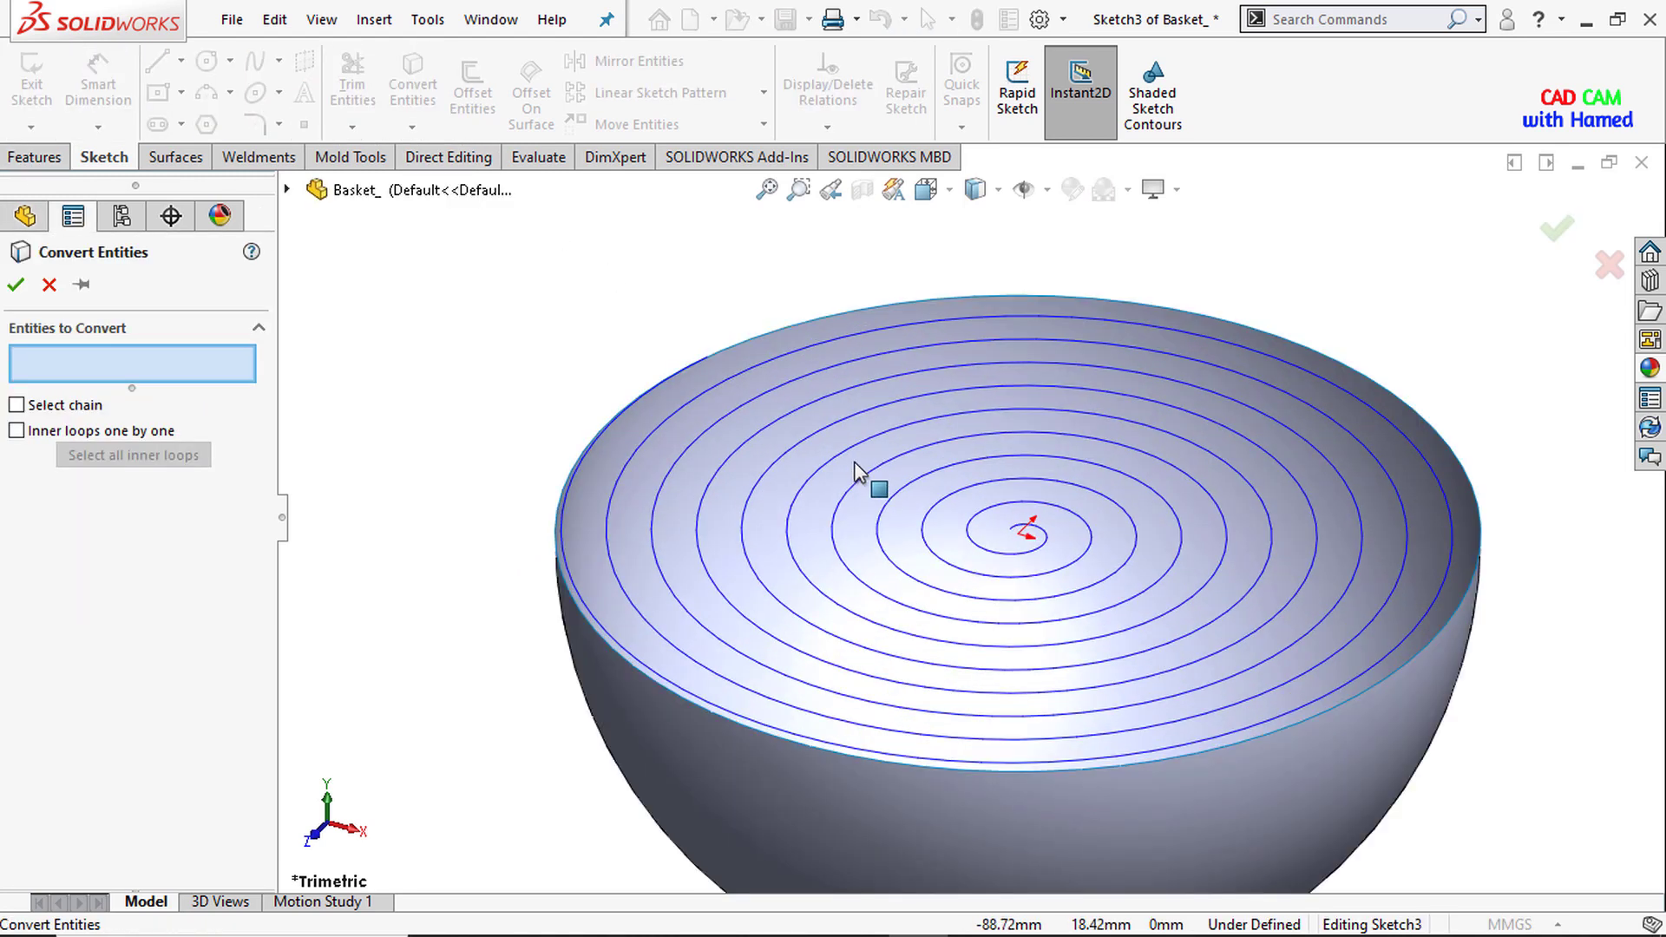
click(794, 418)
scroll(831, 529, up, 2)
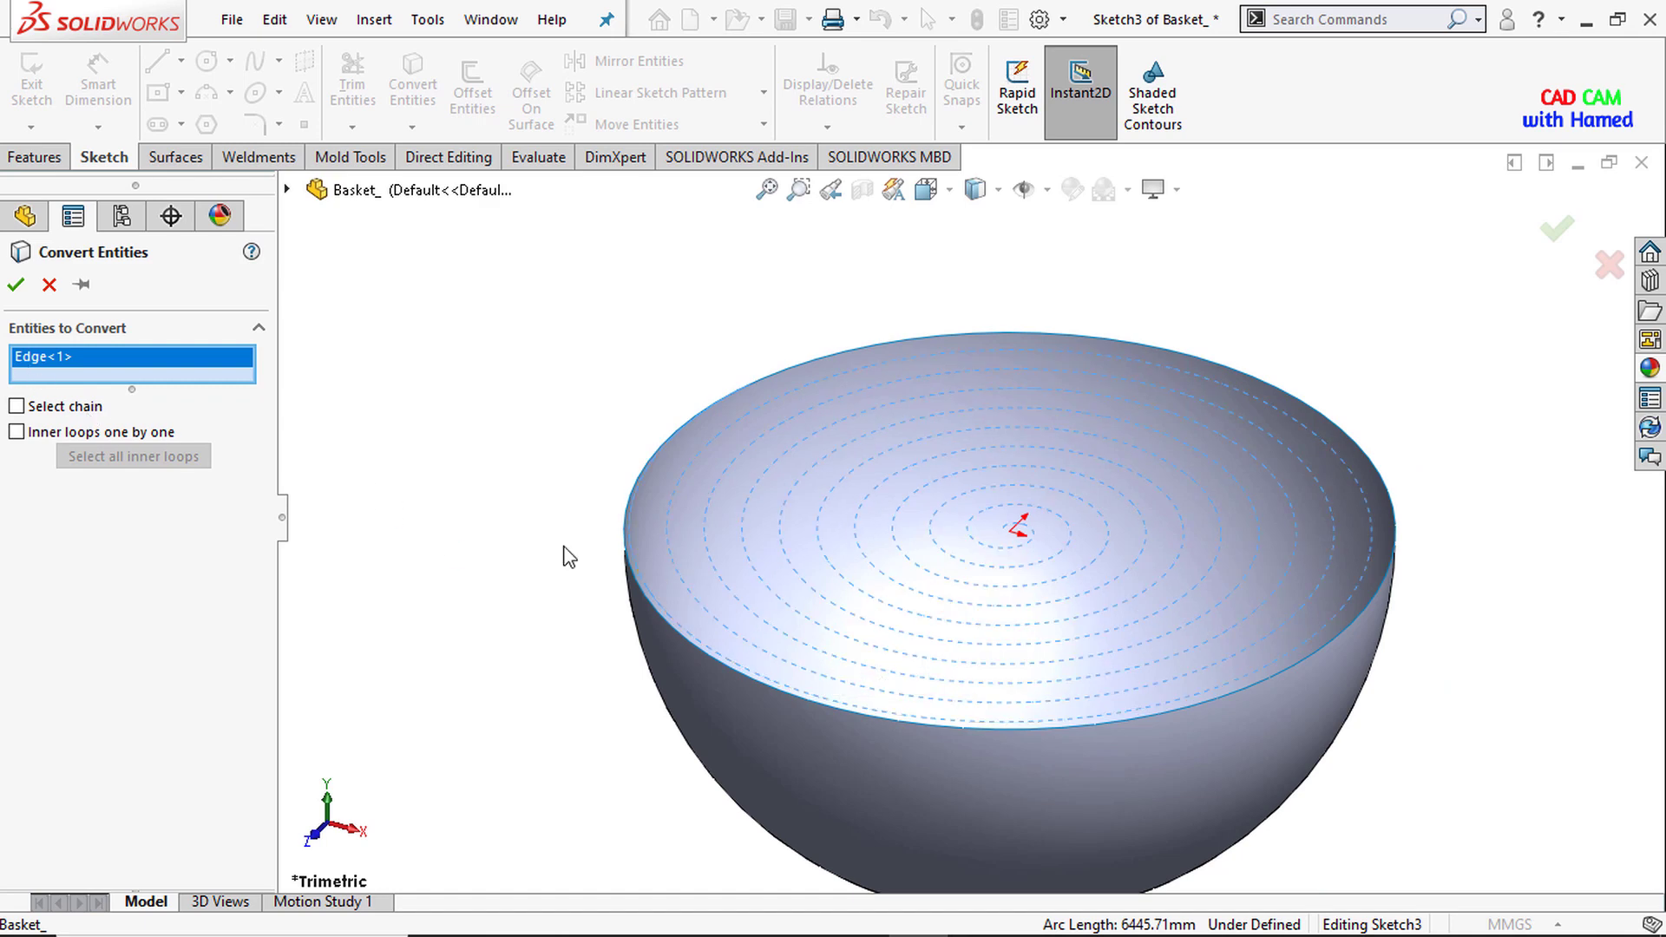
click(18, 289)
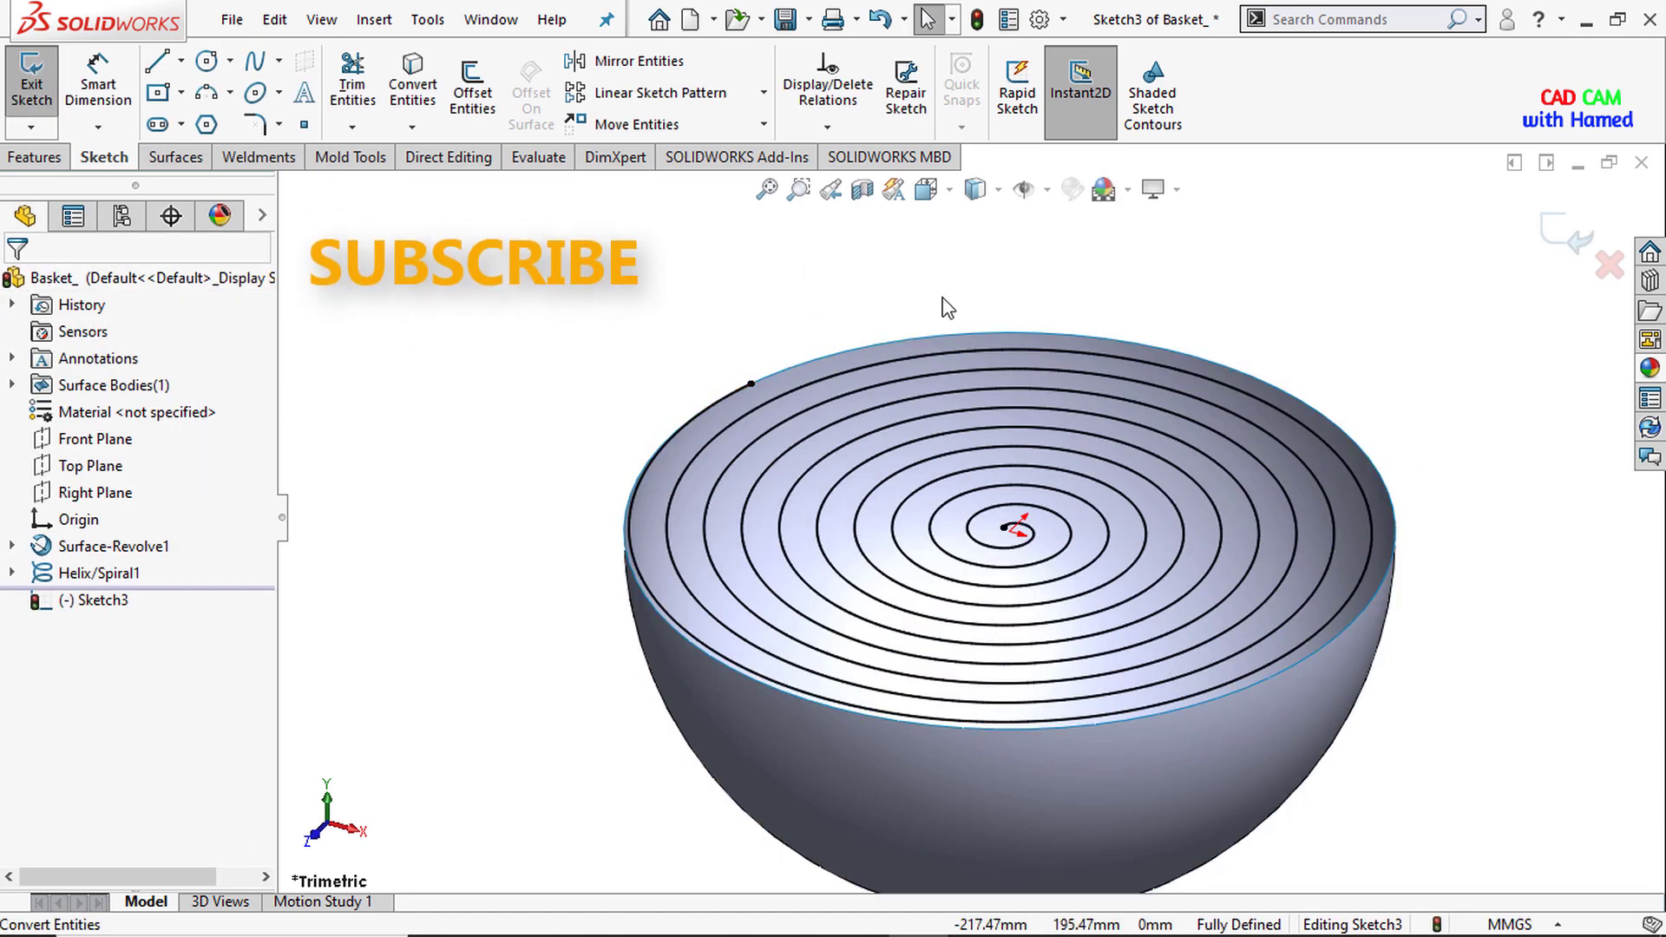
click(1582, 243)
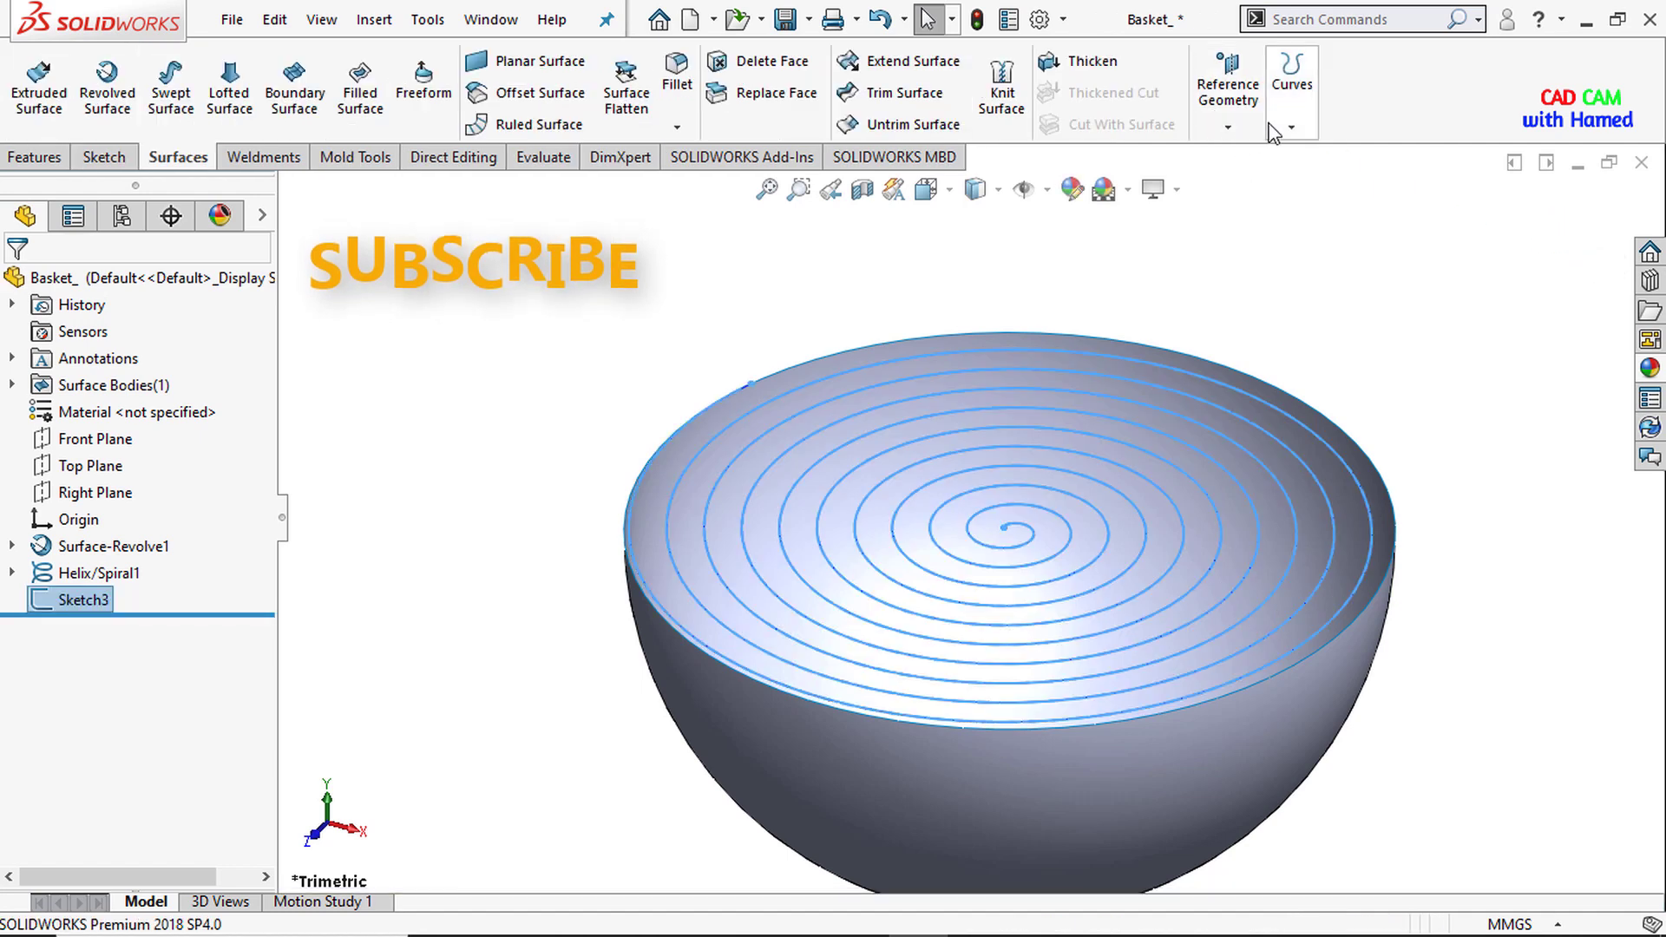
Project Sketch3 onto the bowl face with Reverse projection checked, creating Curve1.
click(1291, 128)
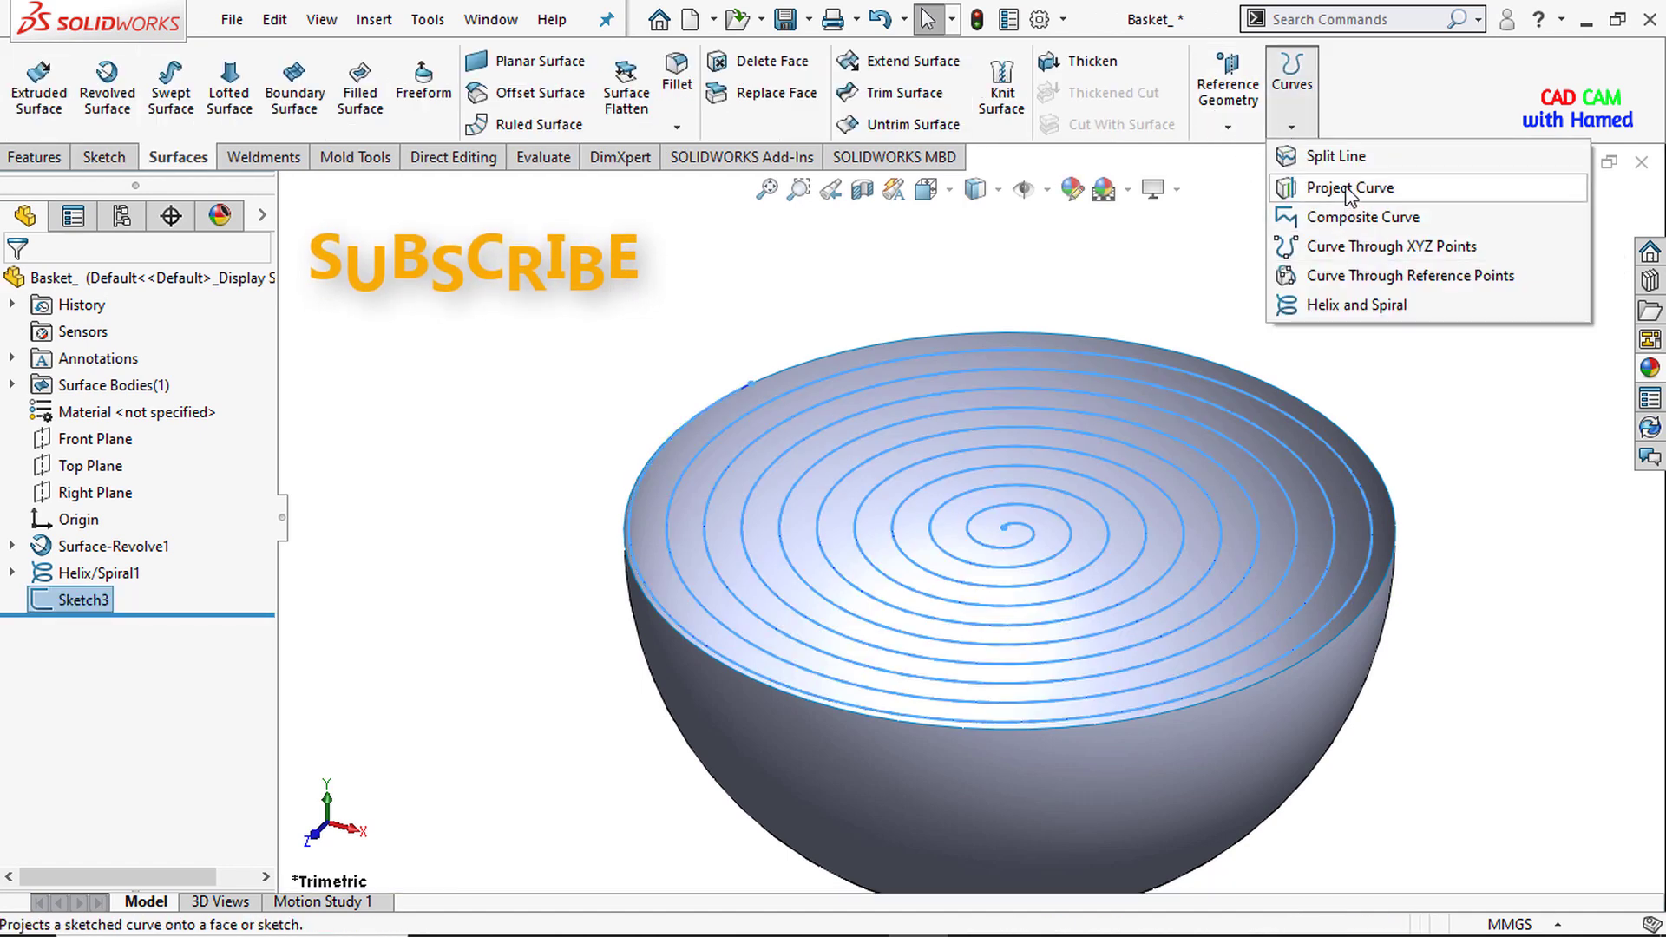
click(1347, 193)
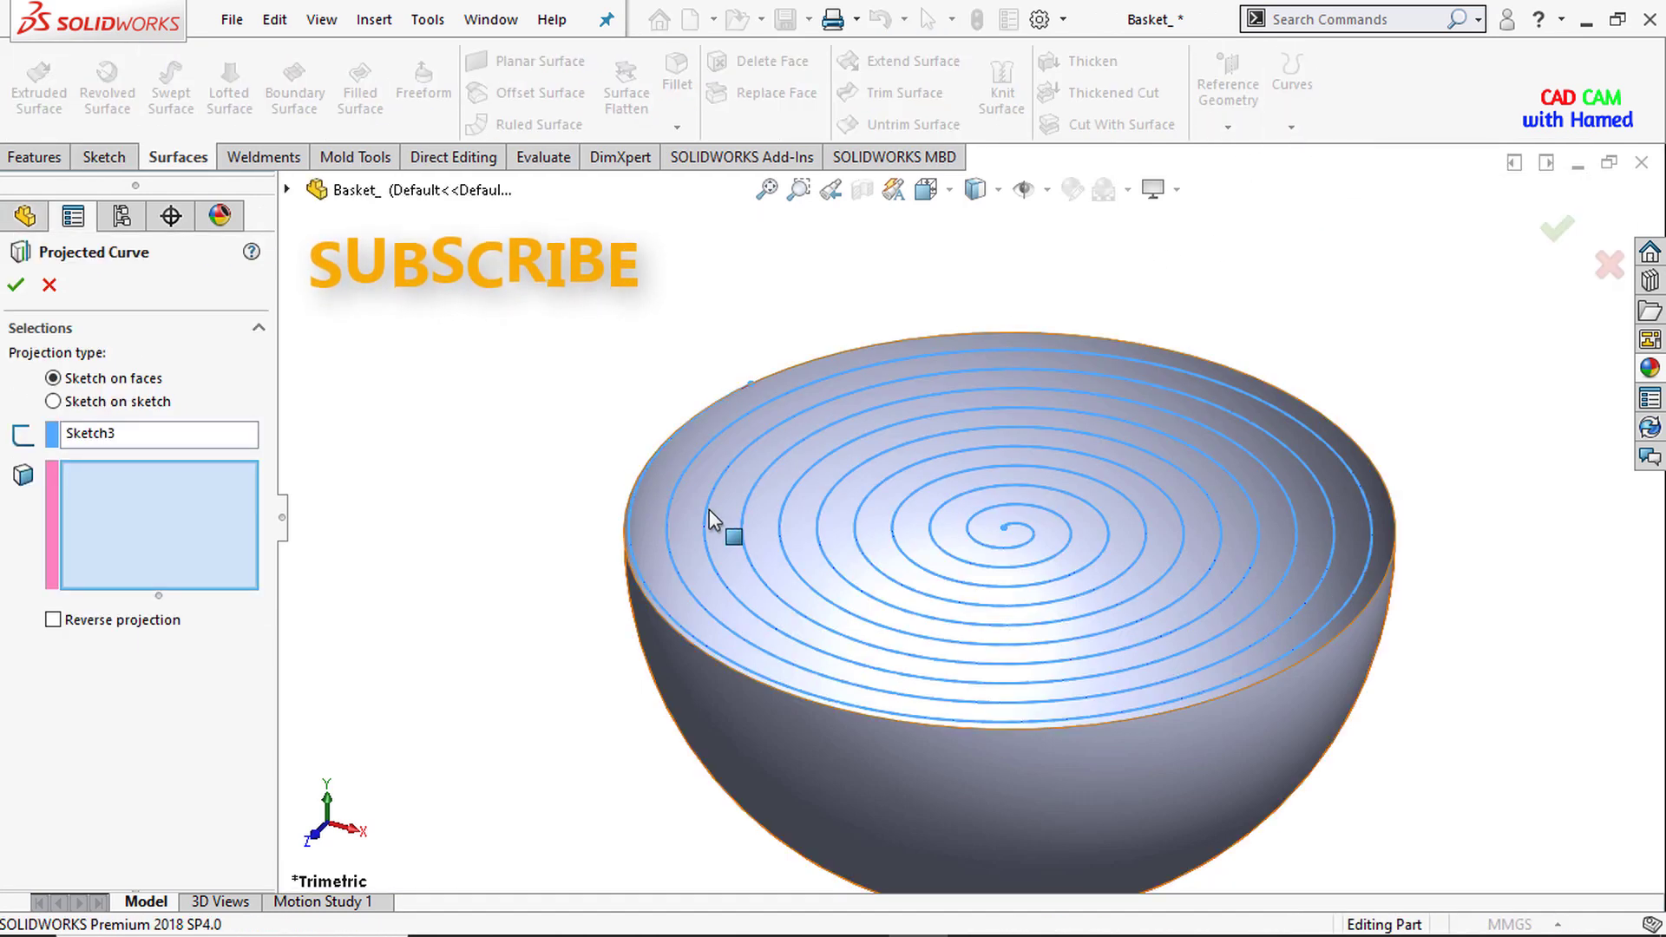
scroll(690, 512, down, 3)
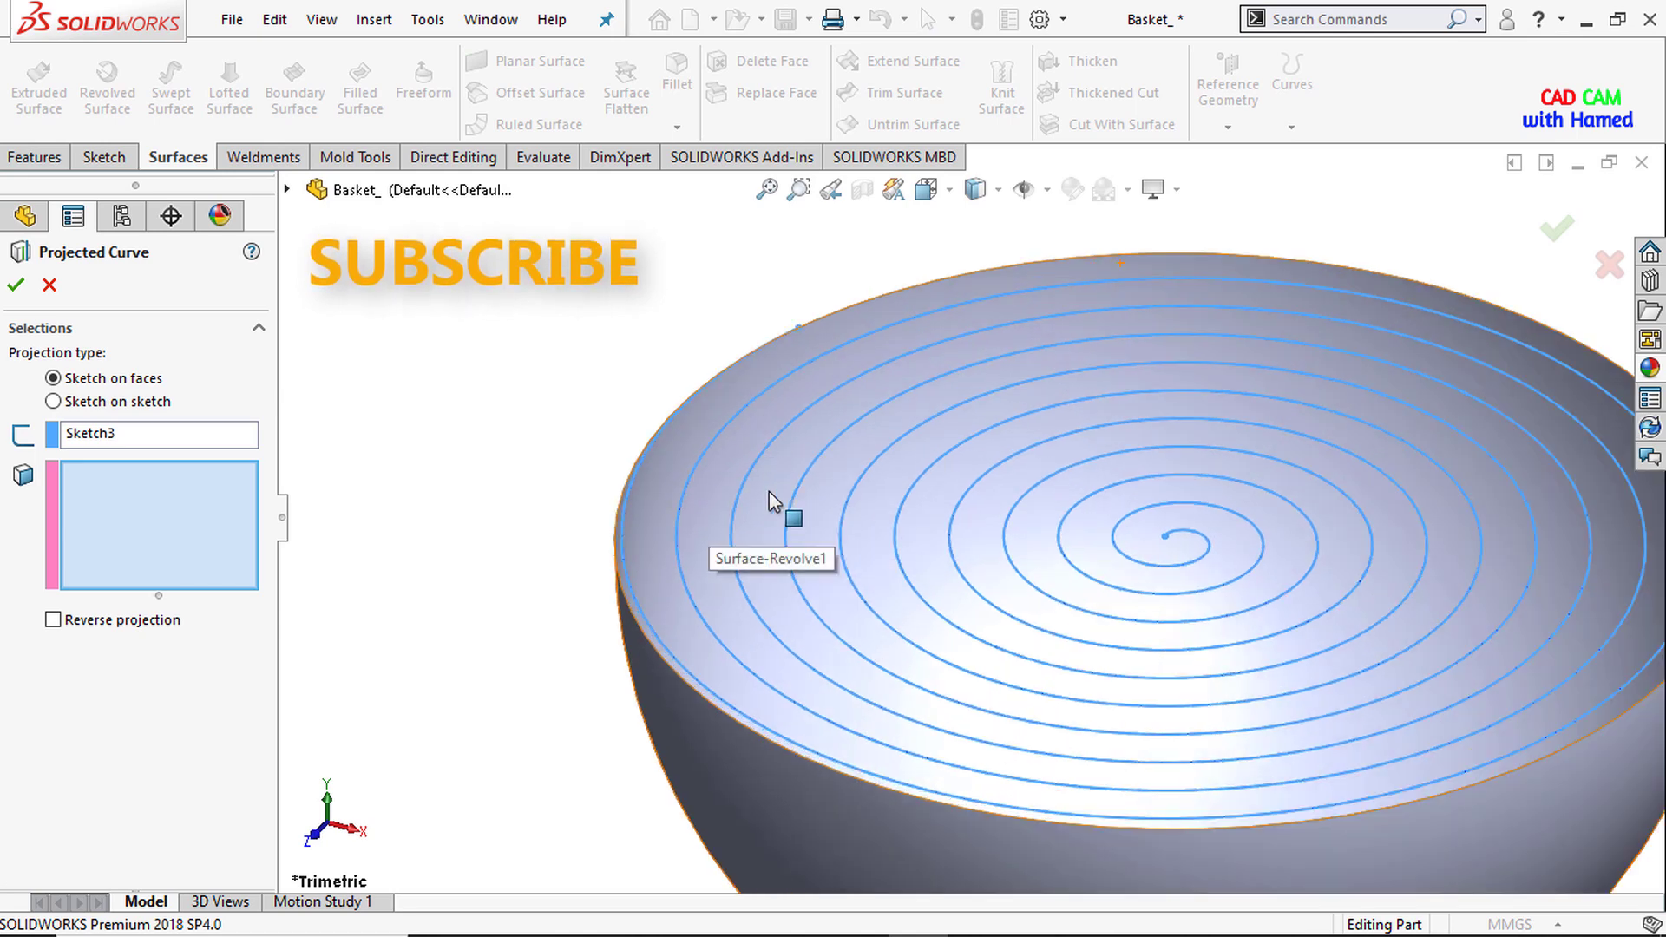
click(670, 505)
scroll(873, 678, up, 3)
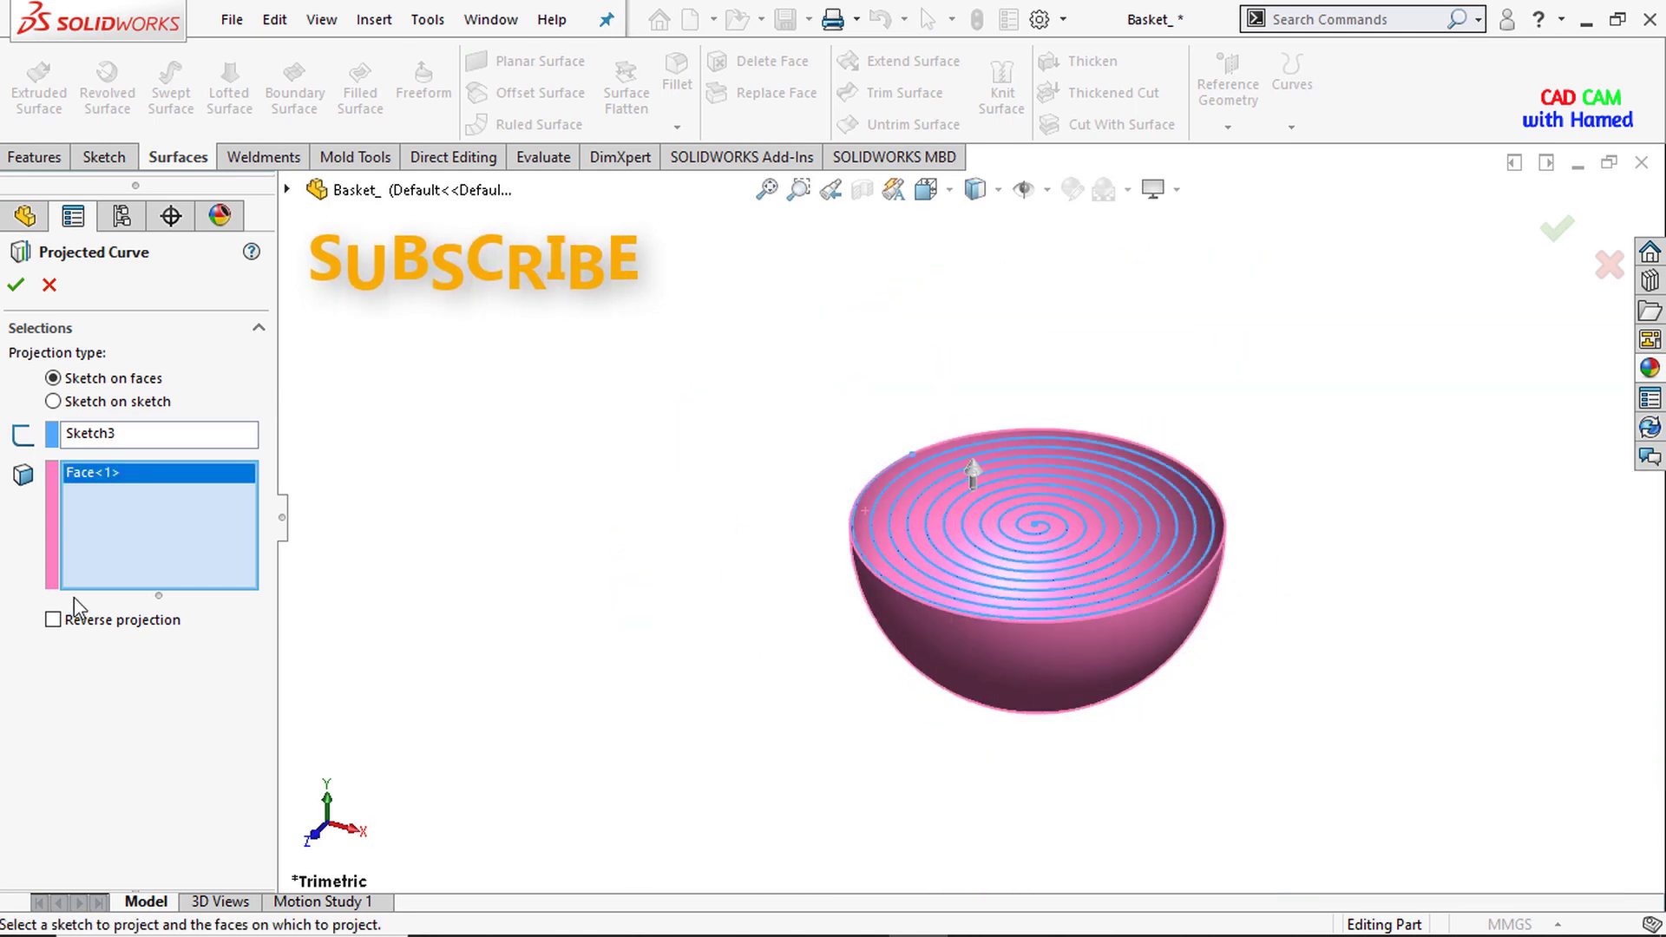
click(53, 620)
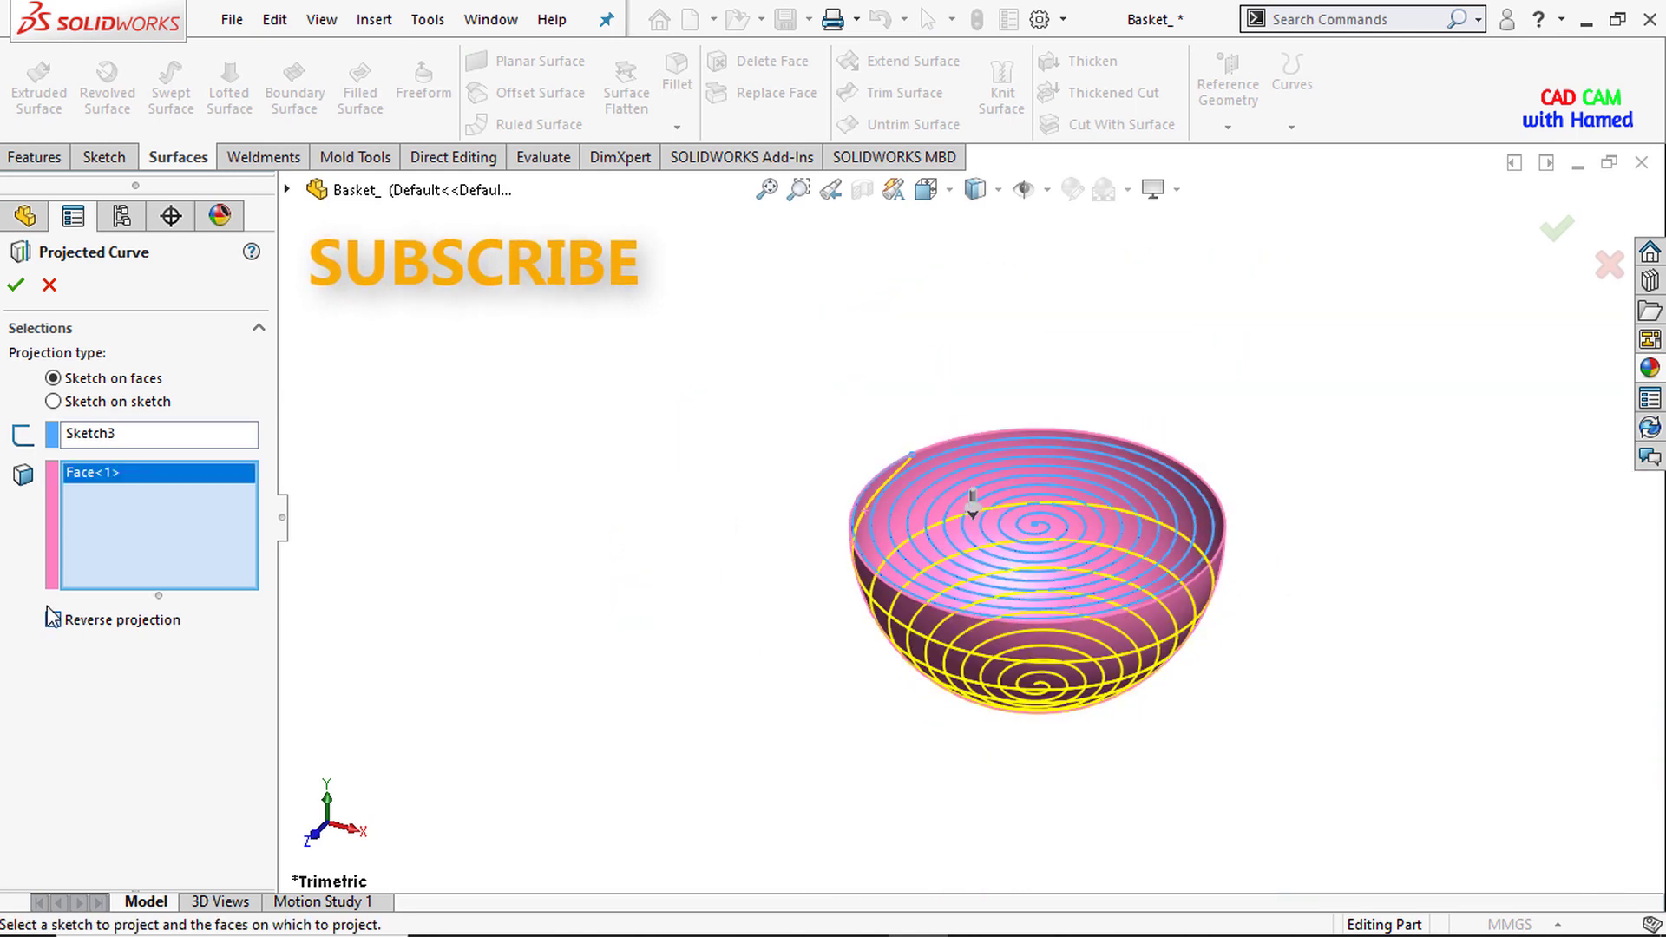
click(16, 286)
middle_drag(832, 672, 830, 575)
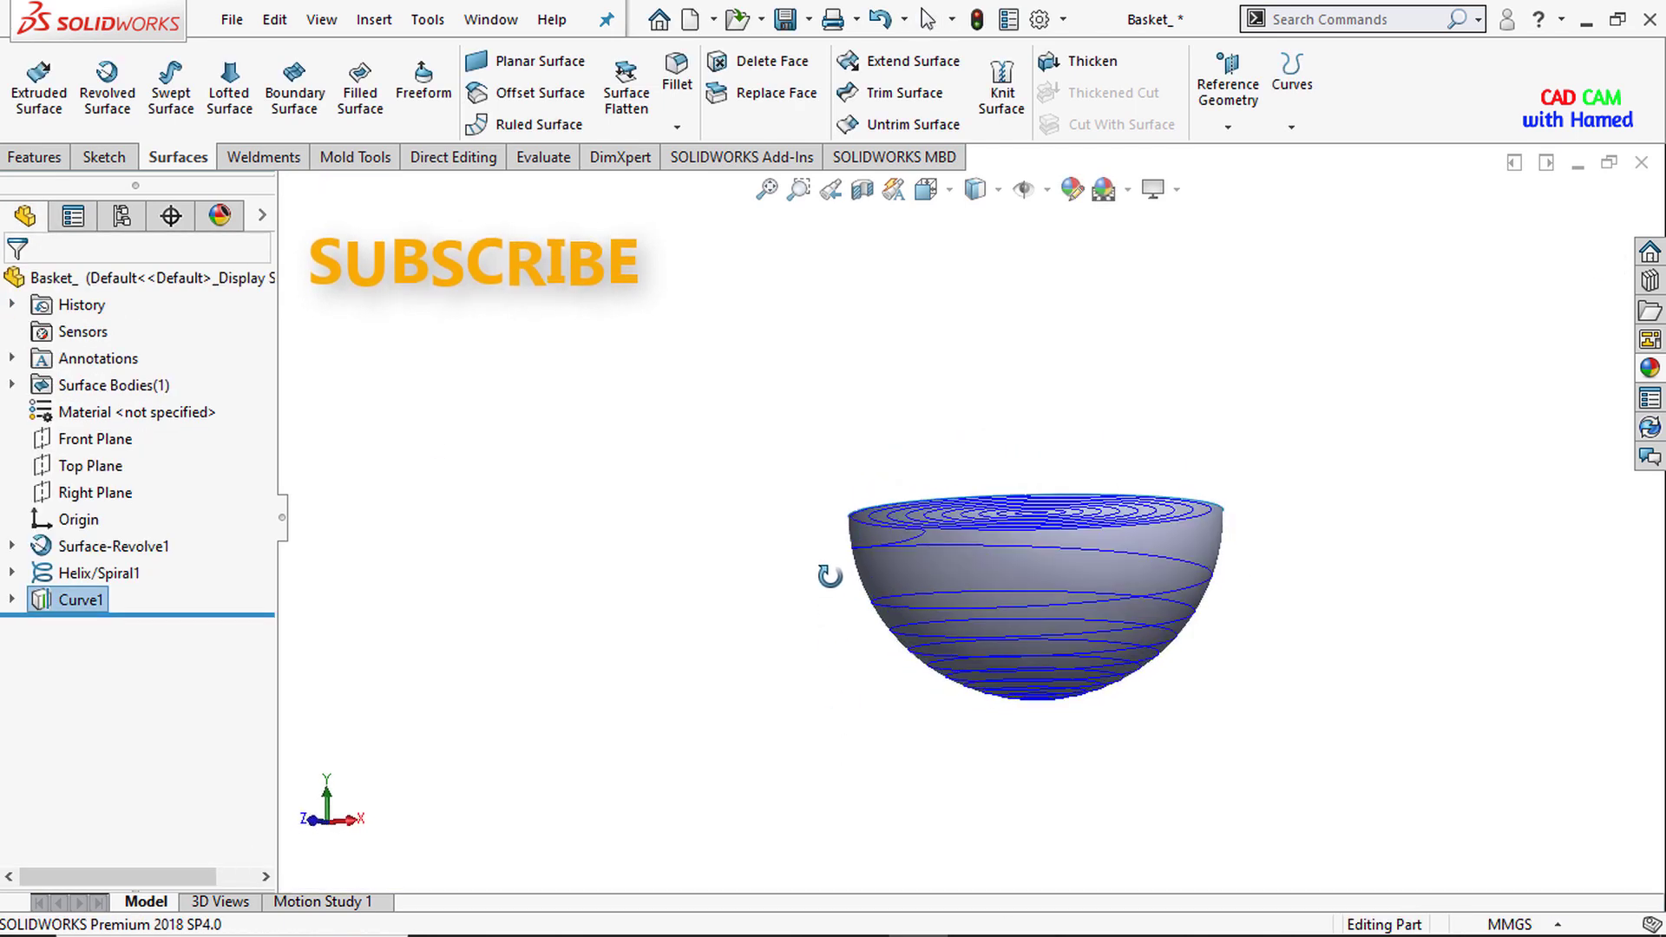
Hide Helix/Spiral1 and the Surface-Revolve1 bowl surface.
scroll(1001, 536, down, 5)
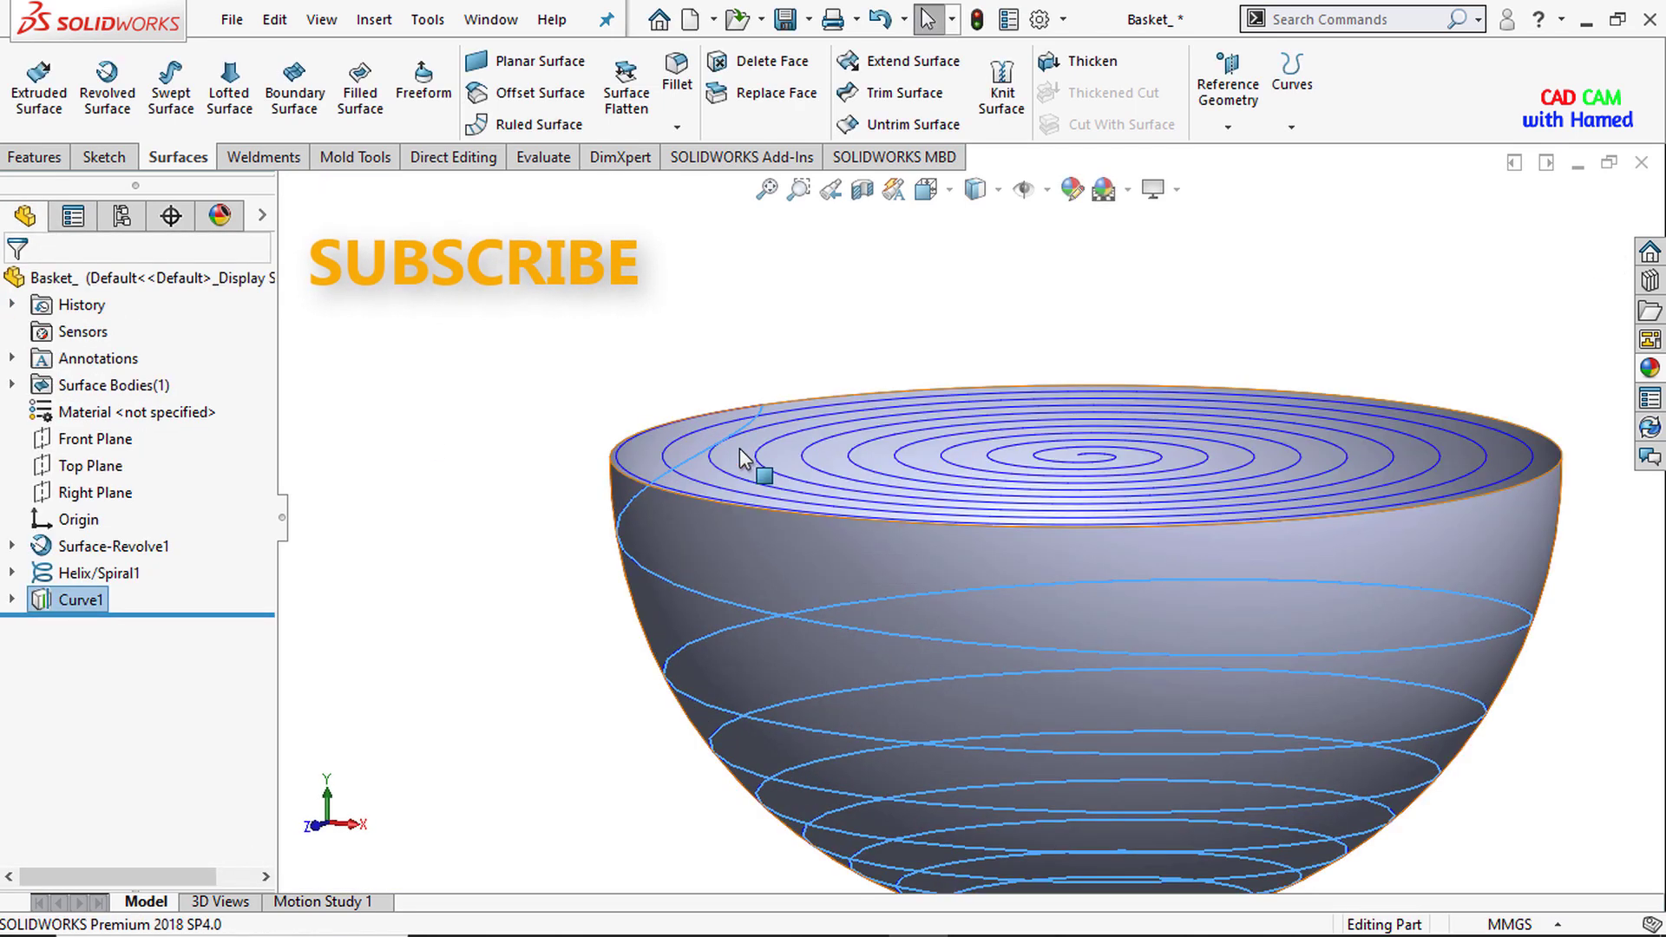
right_click(766, 456)
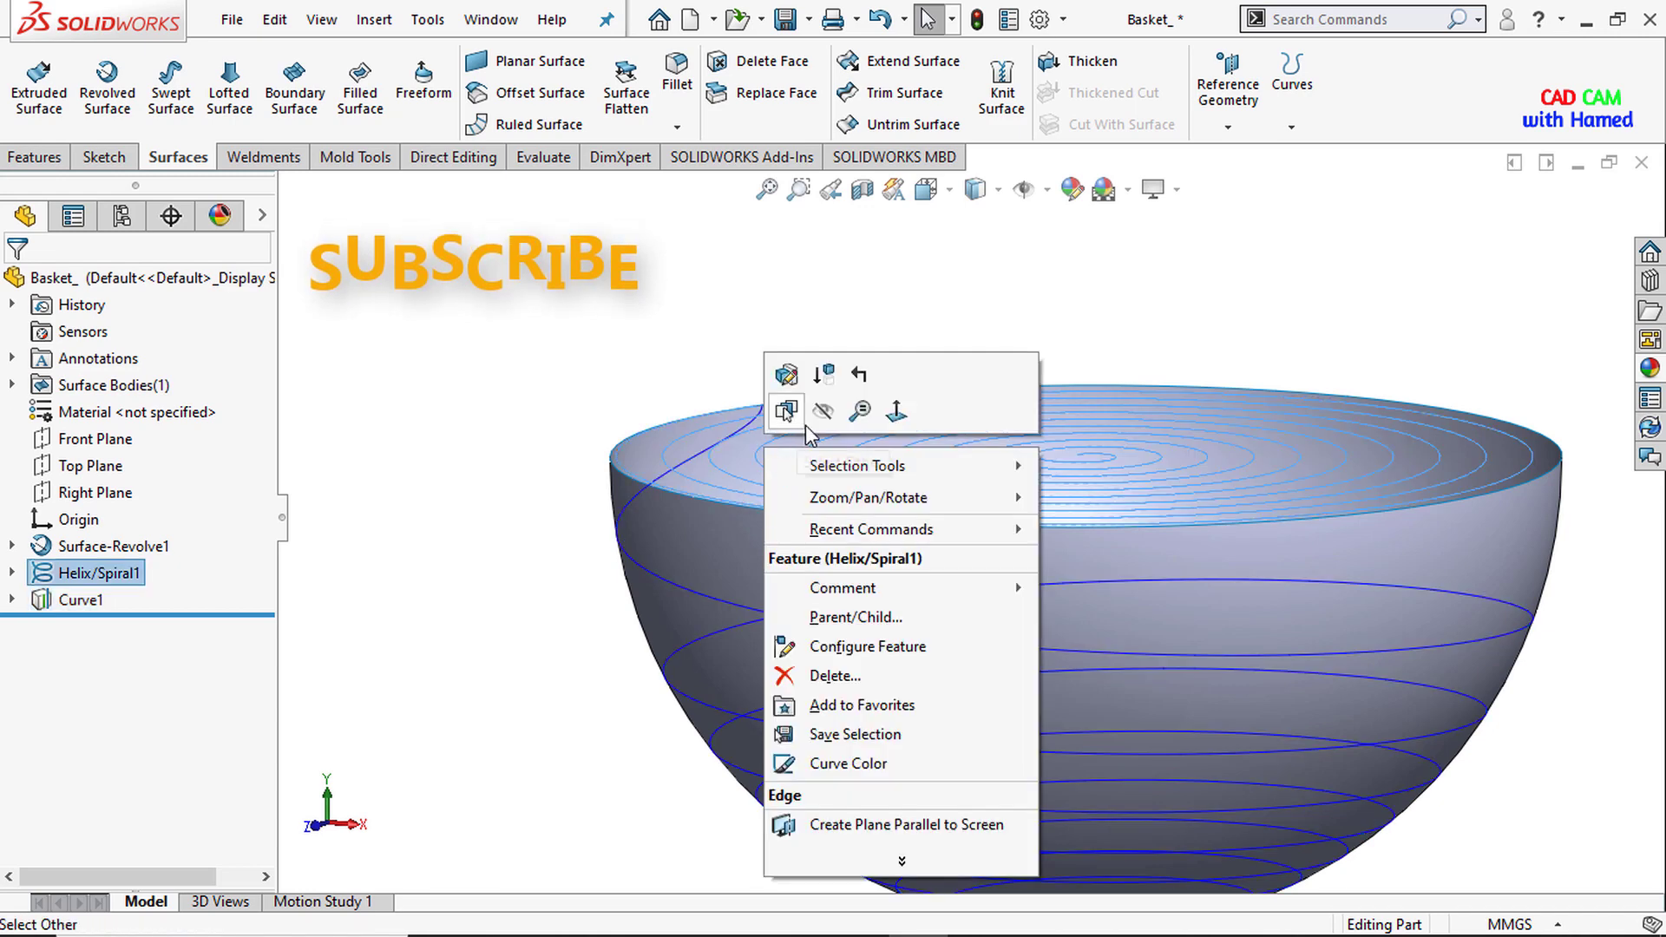
click(821, 411)
right_click(718, 519)
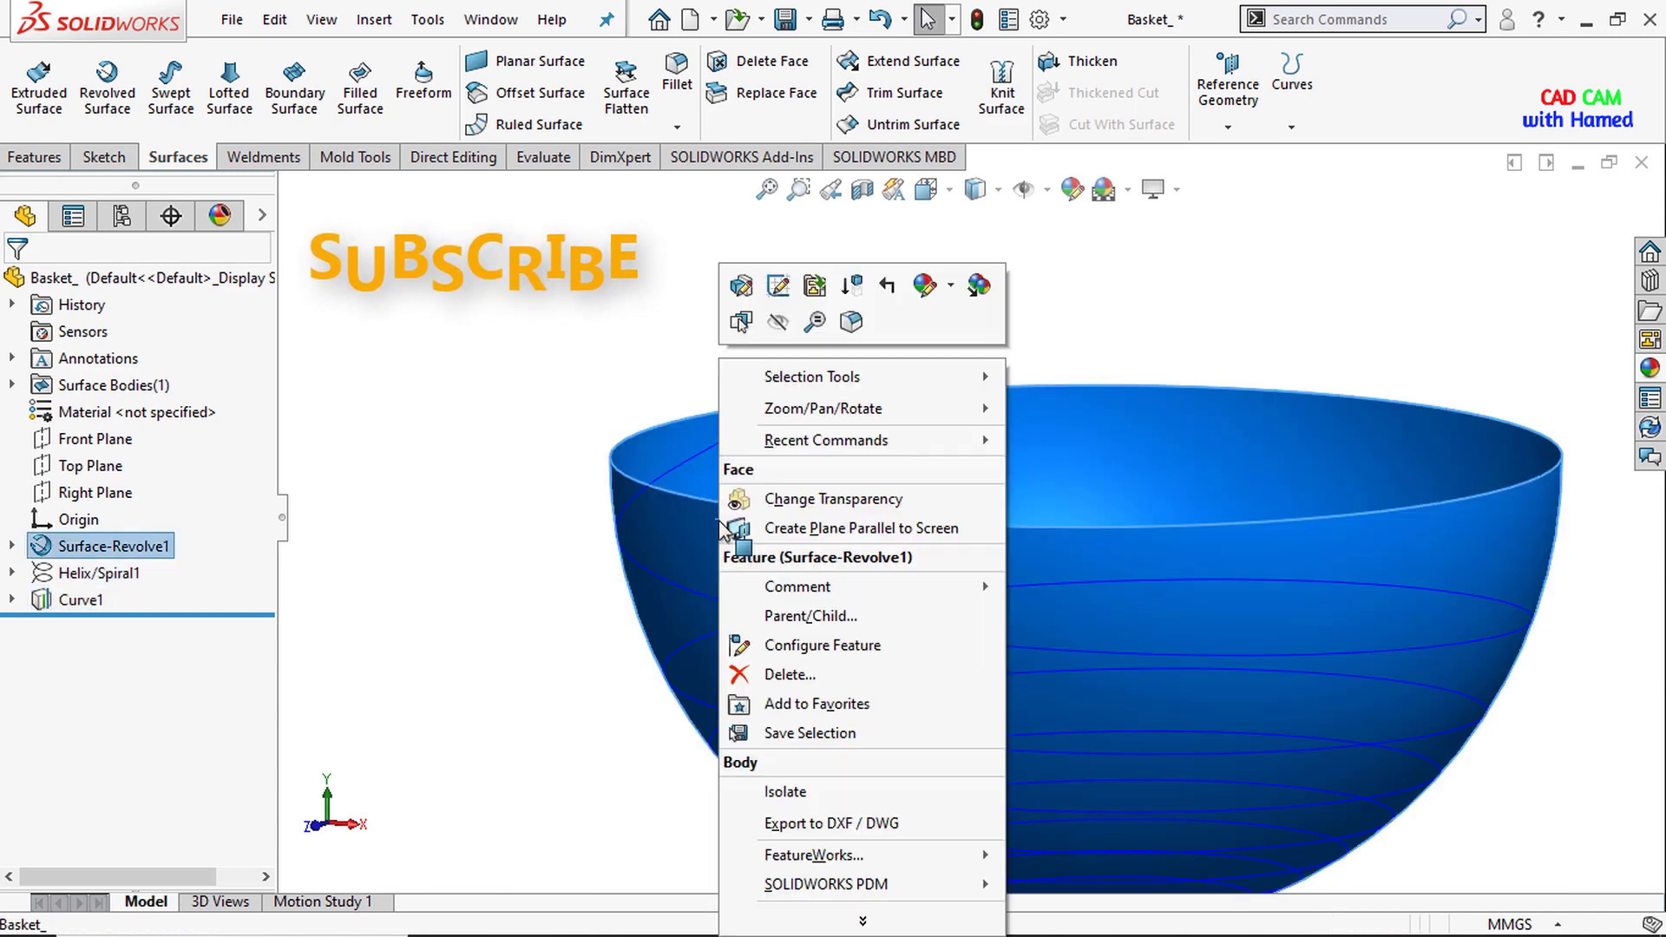
click(788, 331)
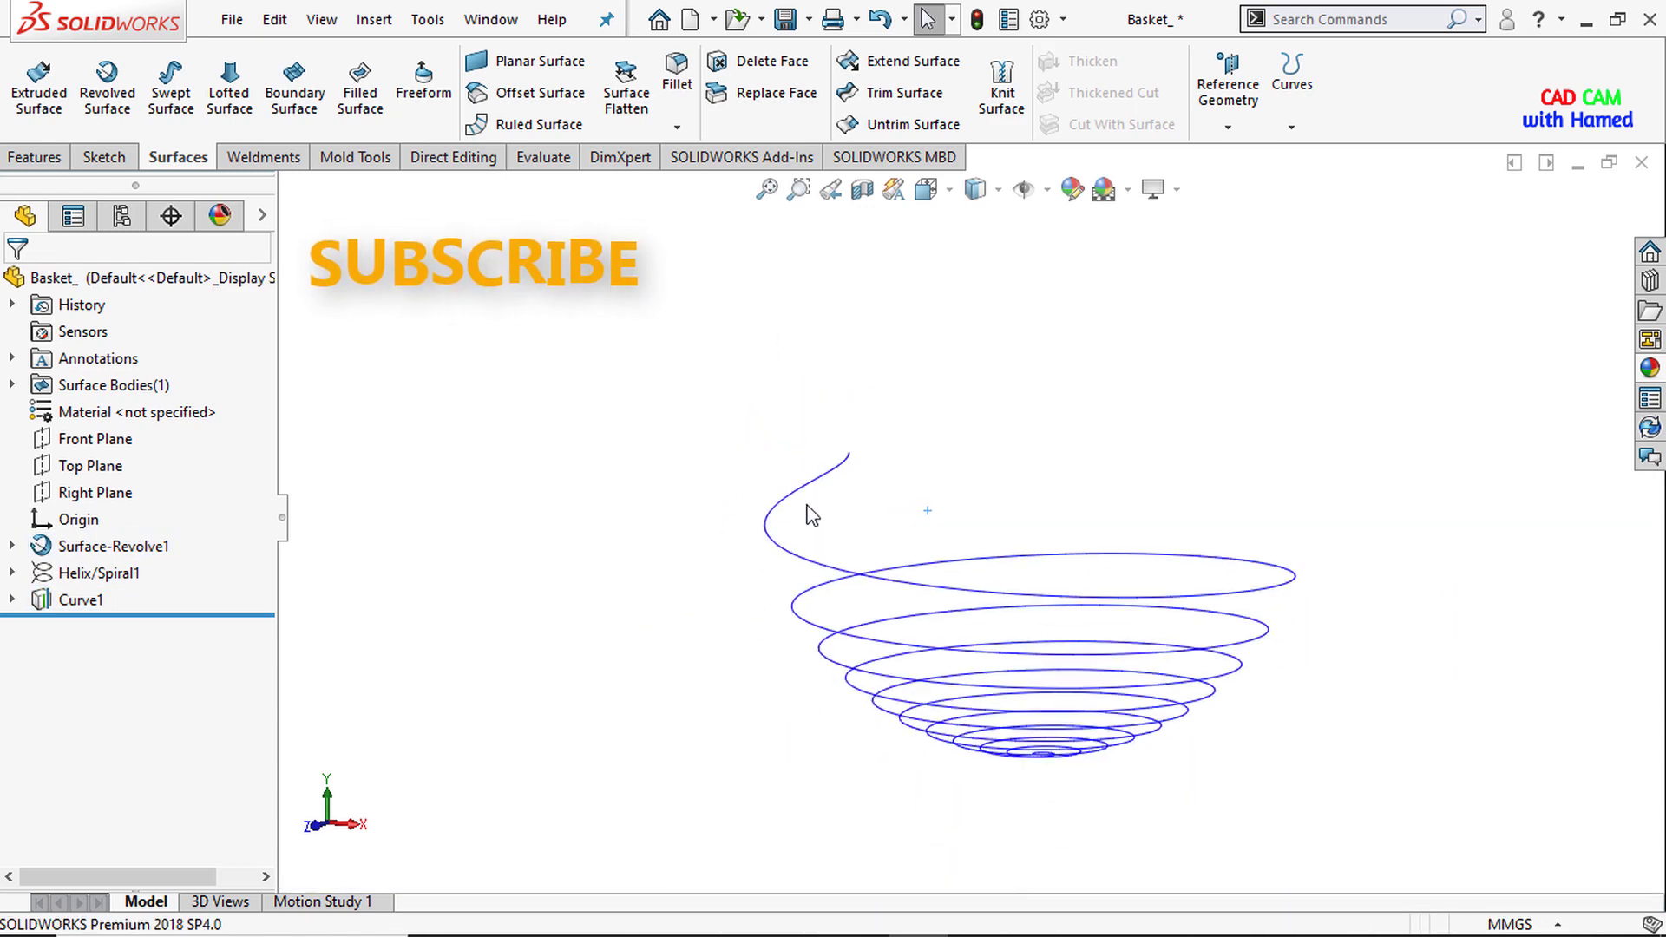
middle_drag(967, 616, 994, 770)
Sweep a 10 mm circular profile along Curve1, then hide Curve1.
scroll(998, 585, down, 3)
scroll(998, 586, down, 3)
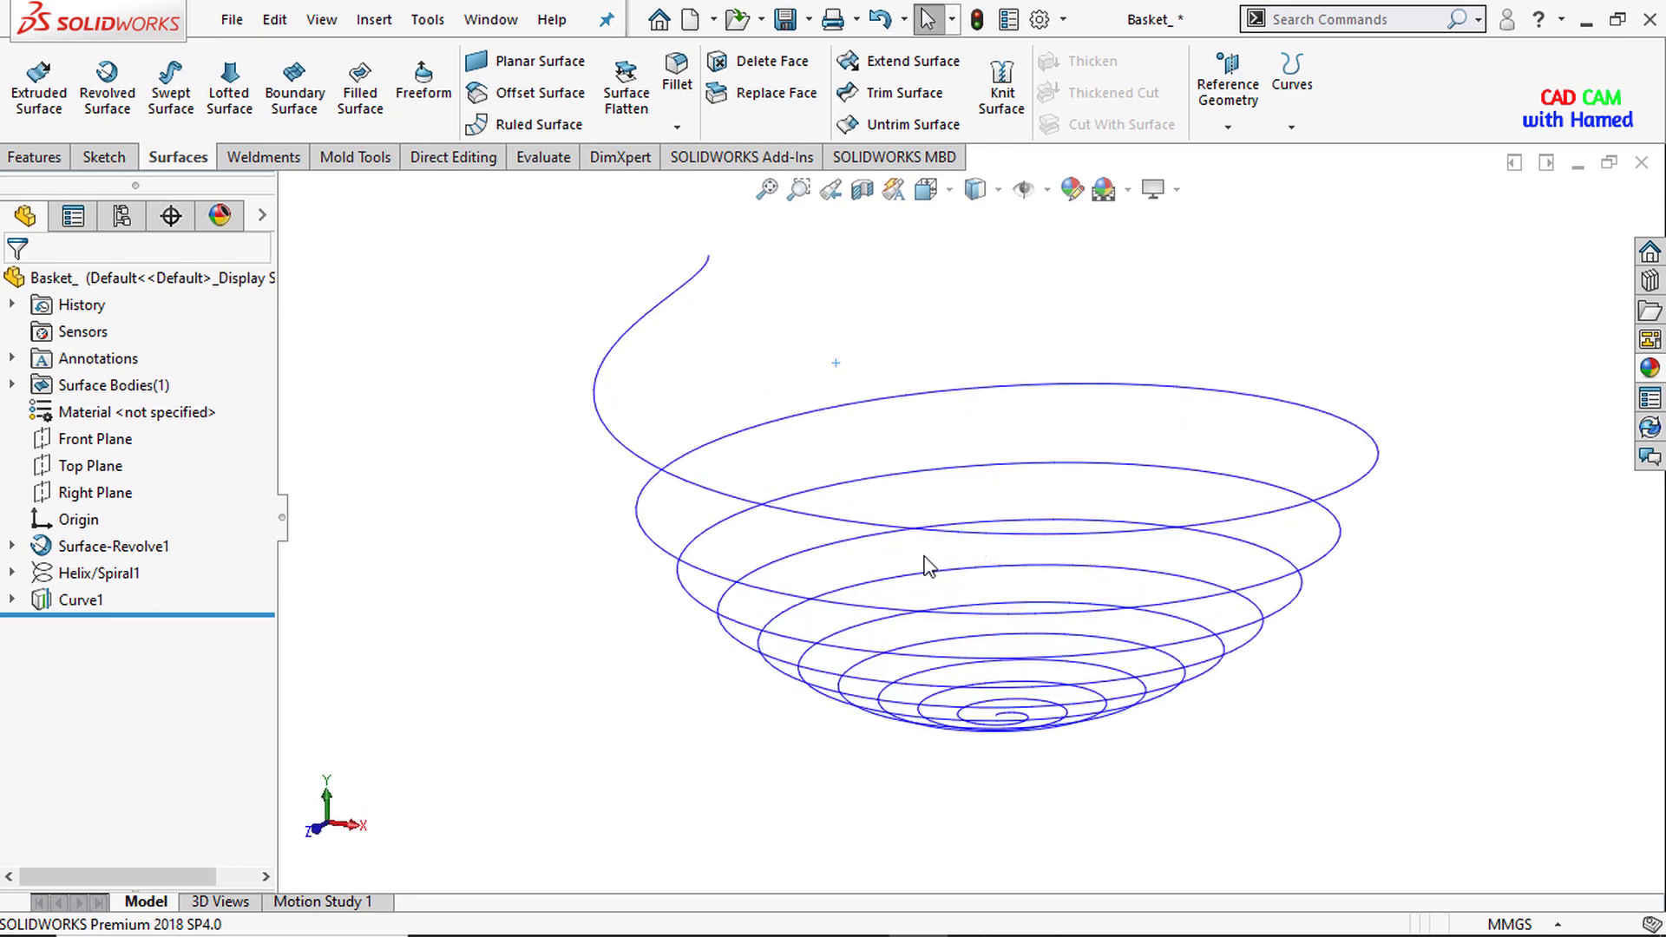
click(34, 160)
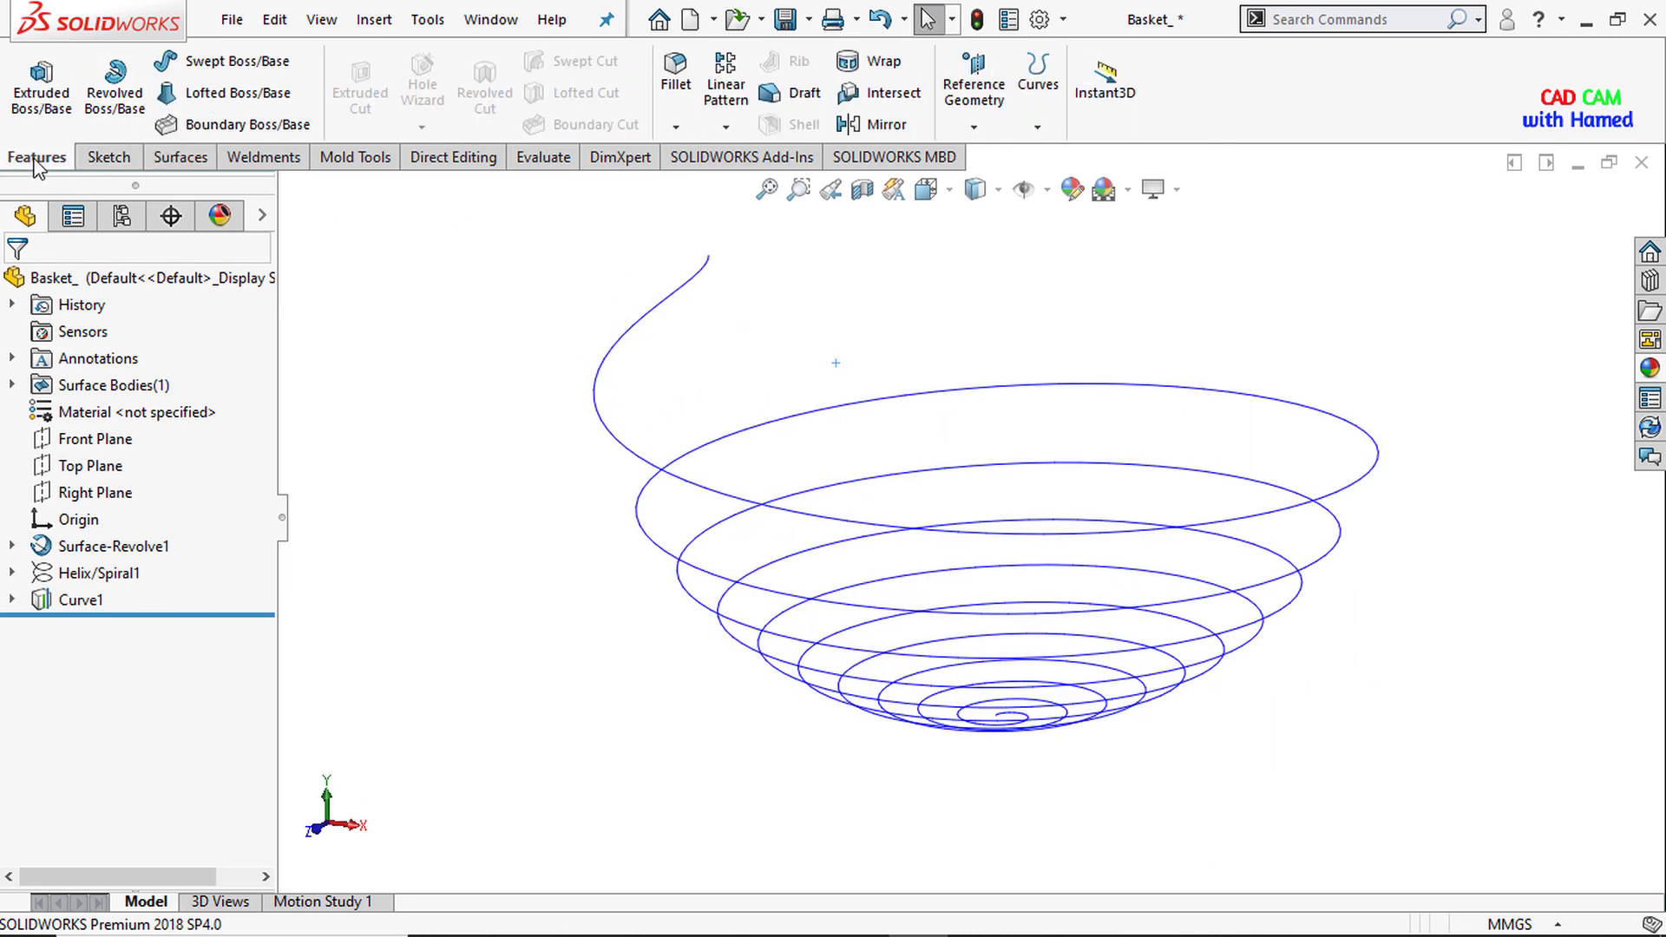
click(242, 63)
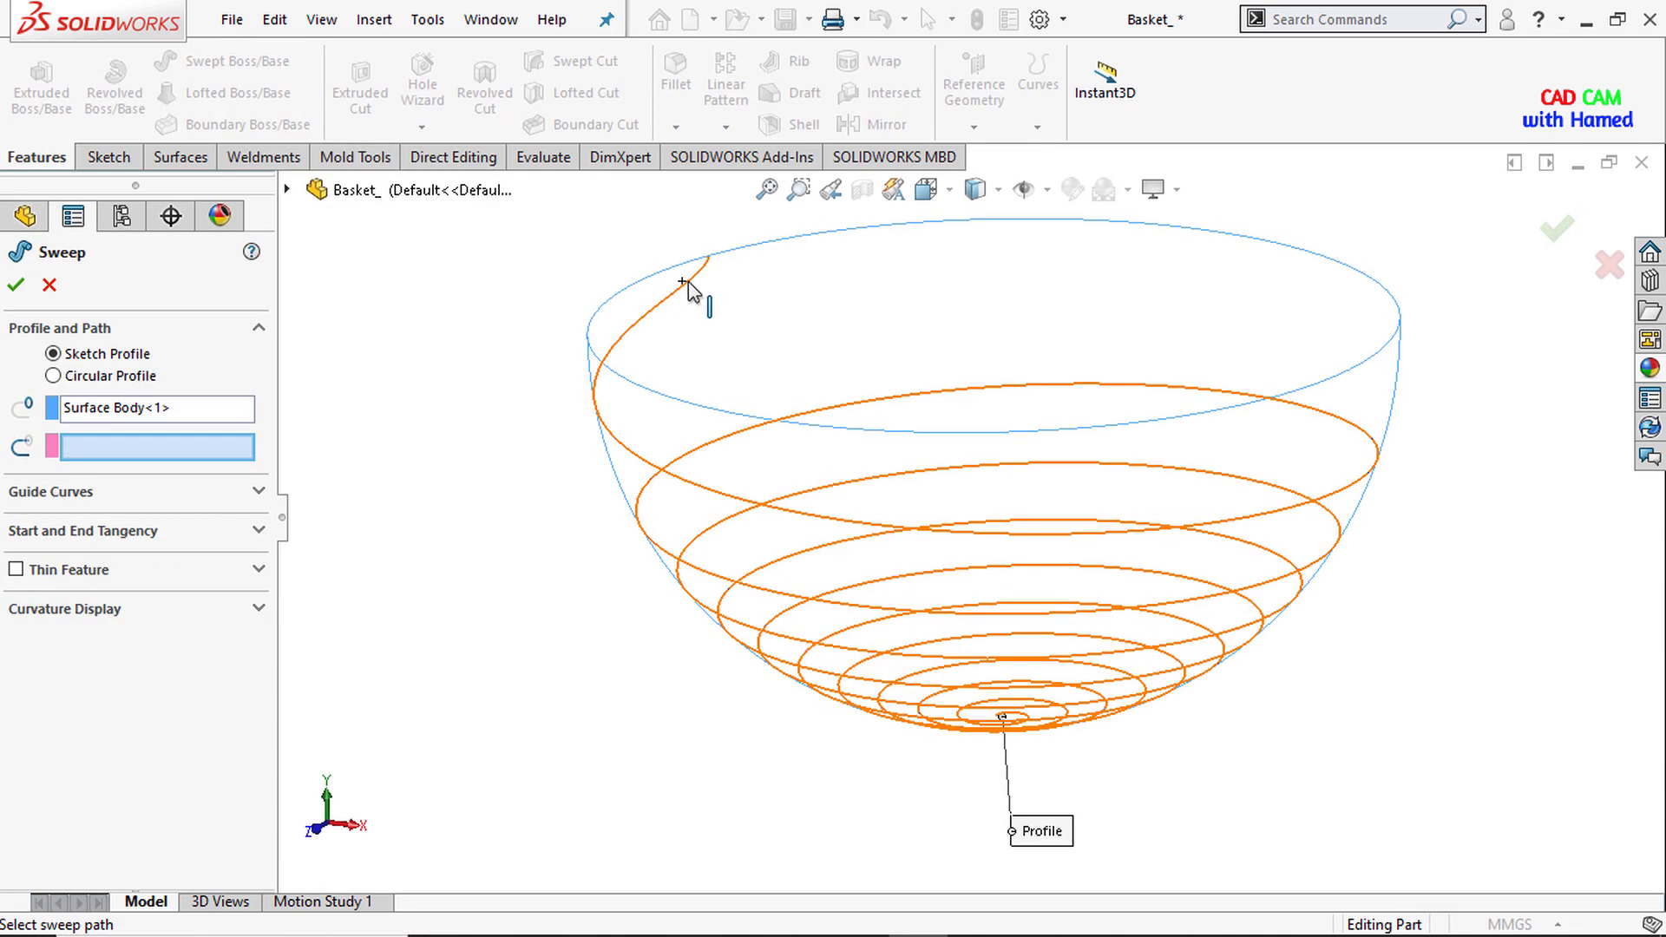
click(54, 377)
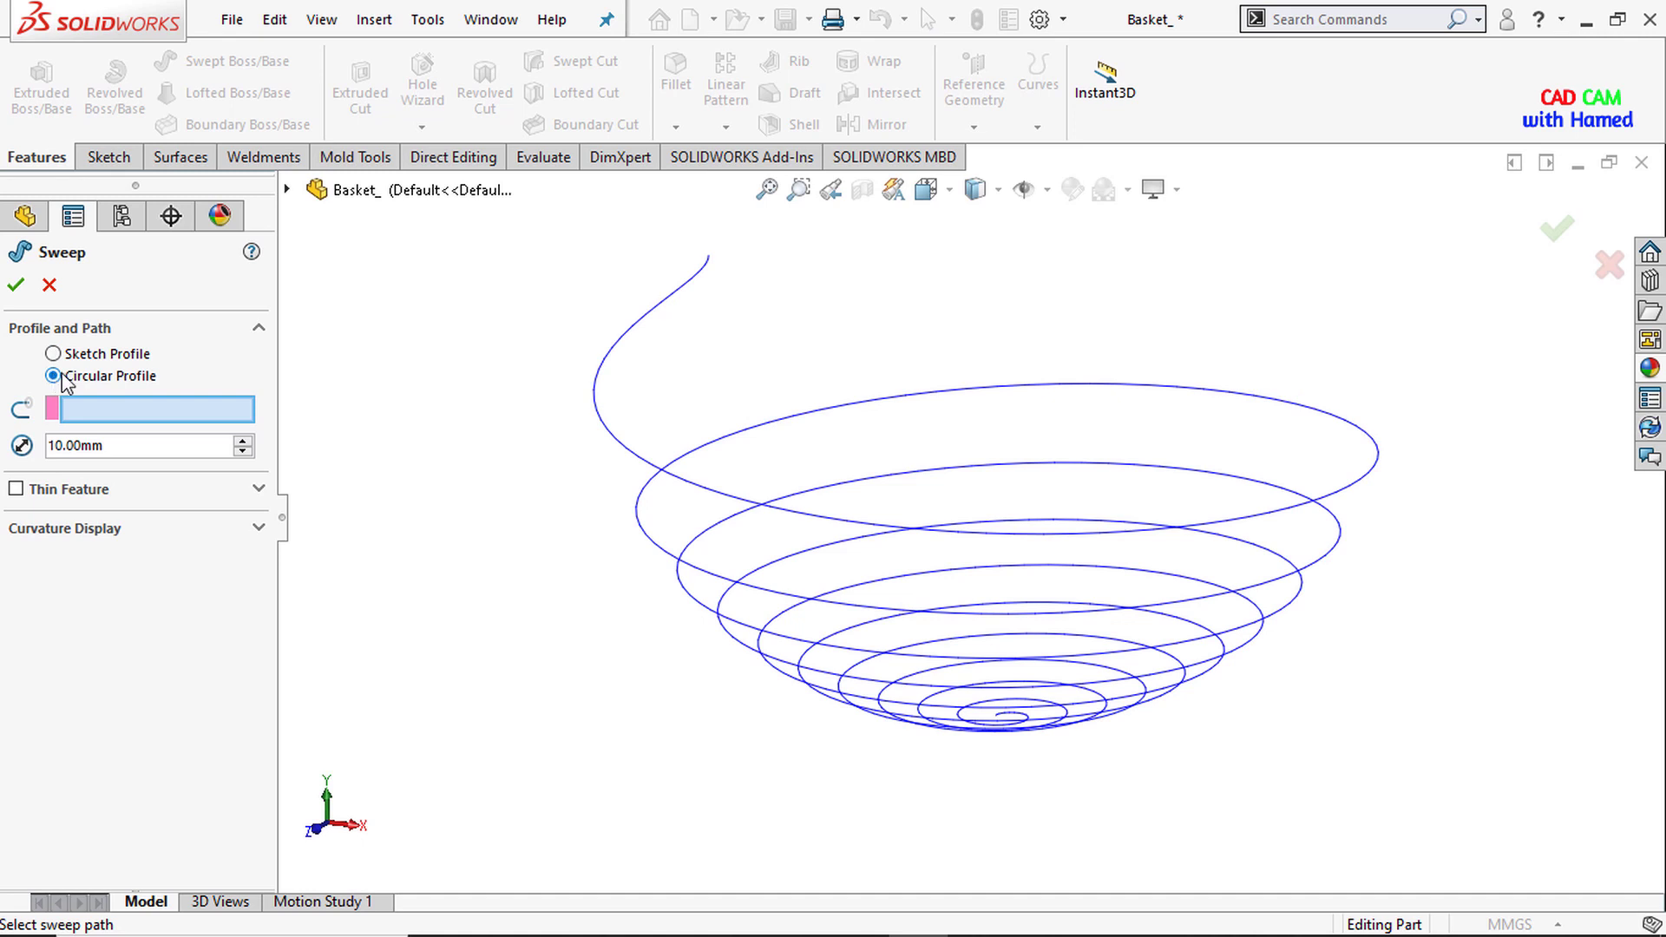
click(605, 434)
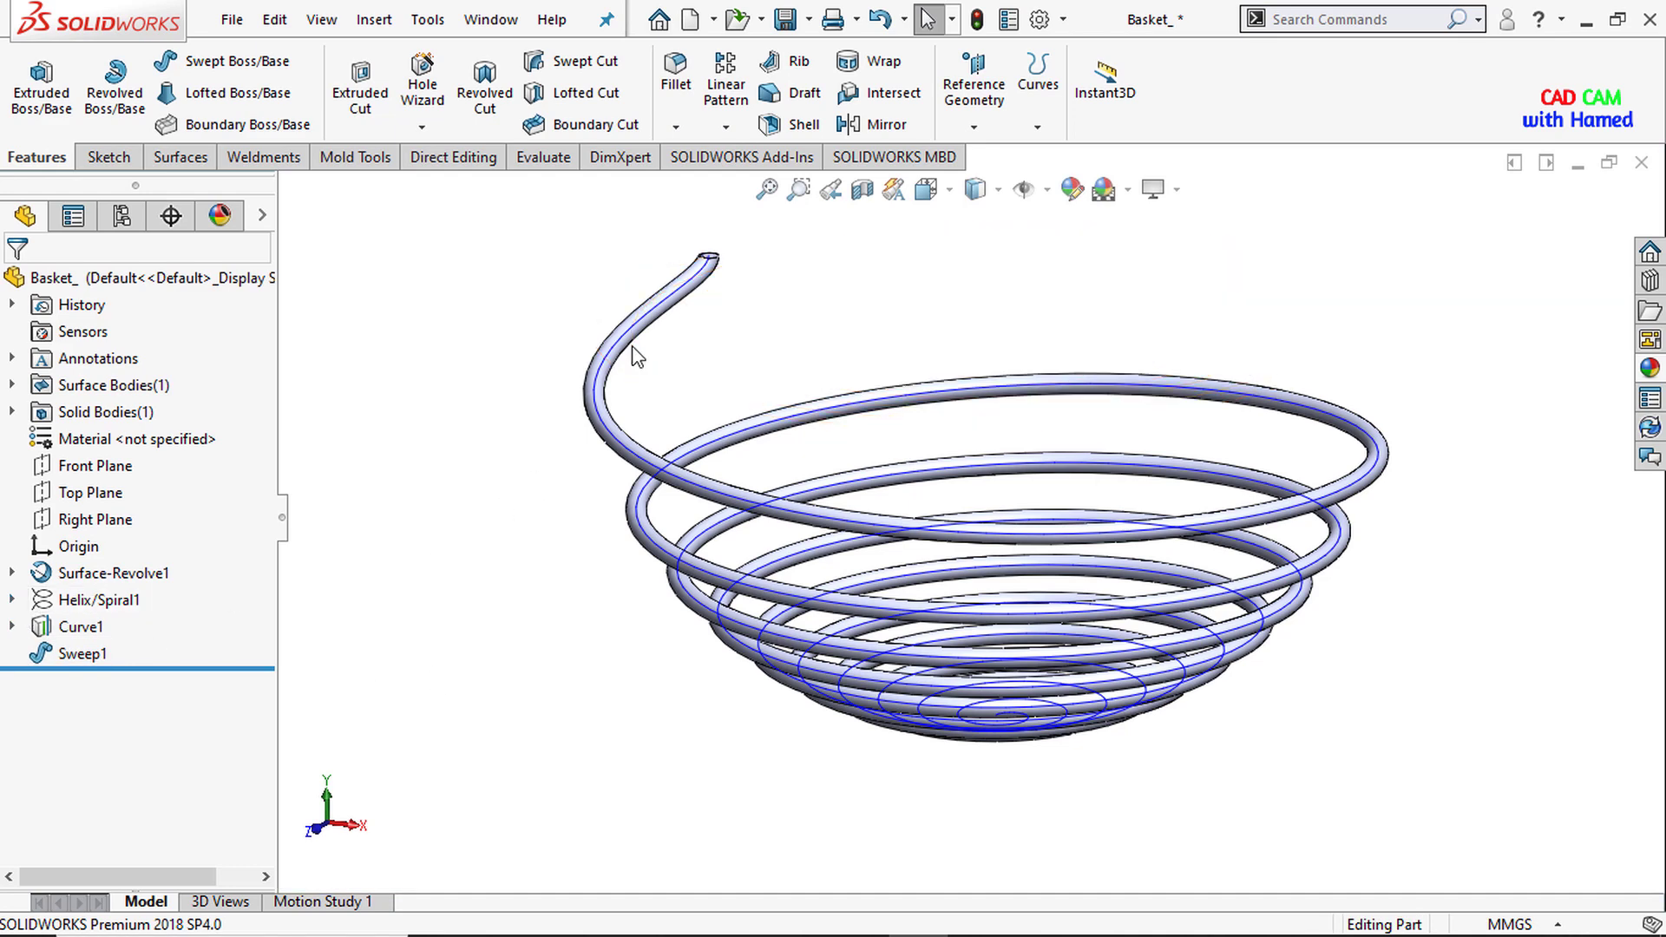
scroll(664, 395, down, 4)
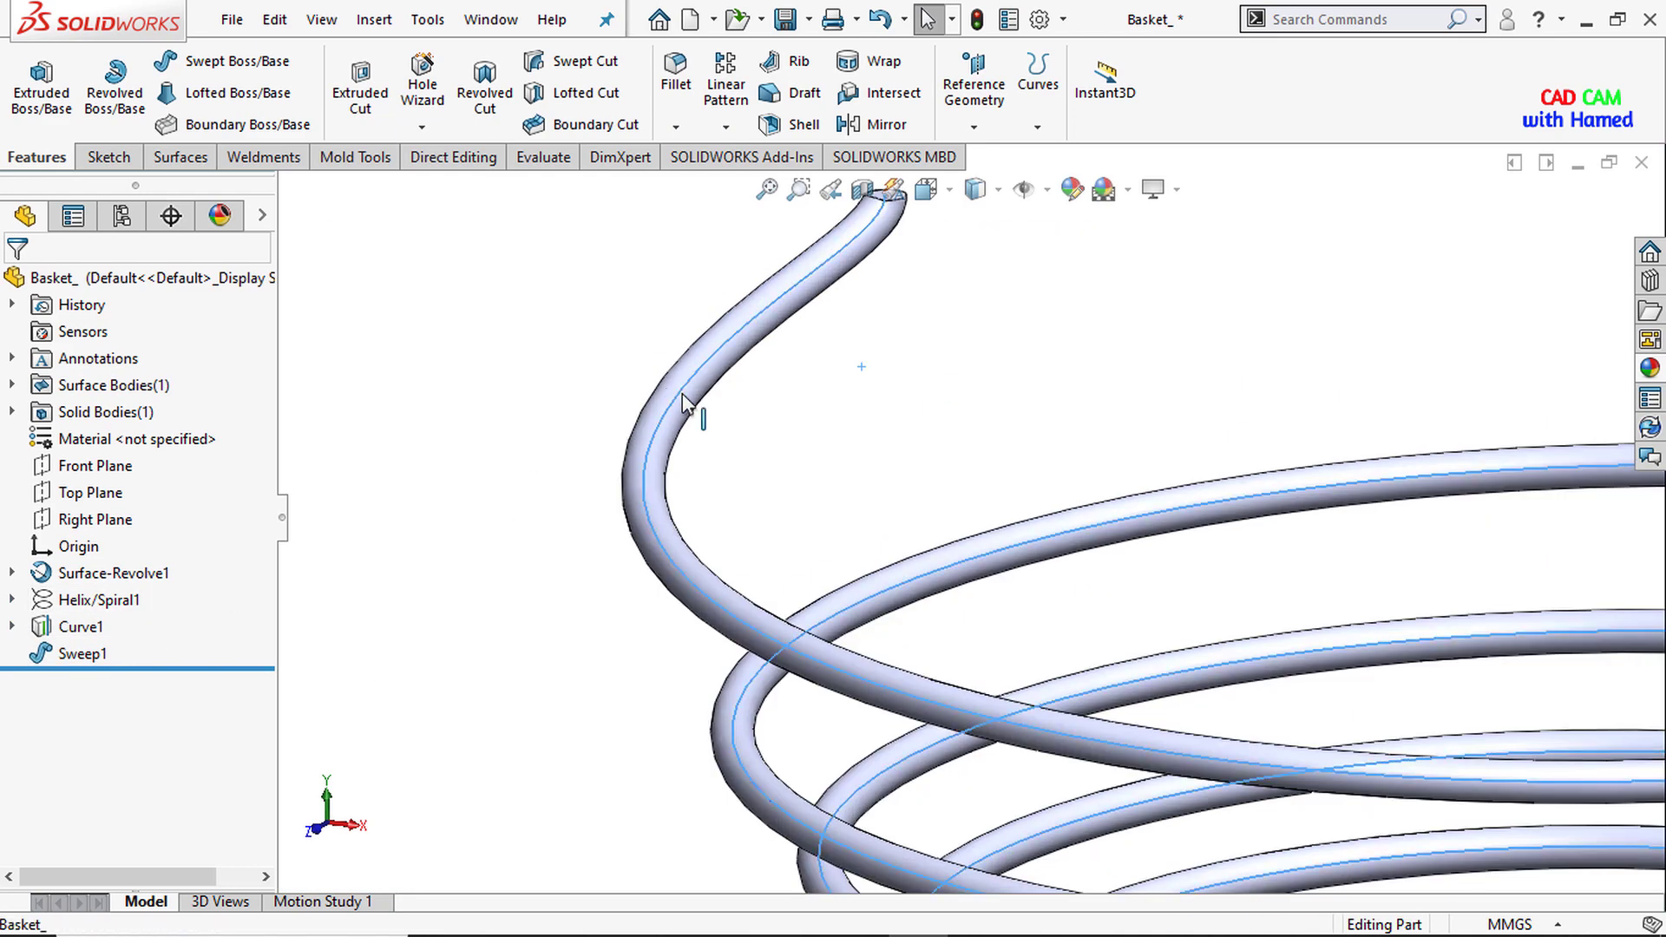
click(683, 395)
click(793, 321)
key(f)
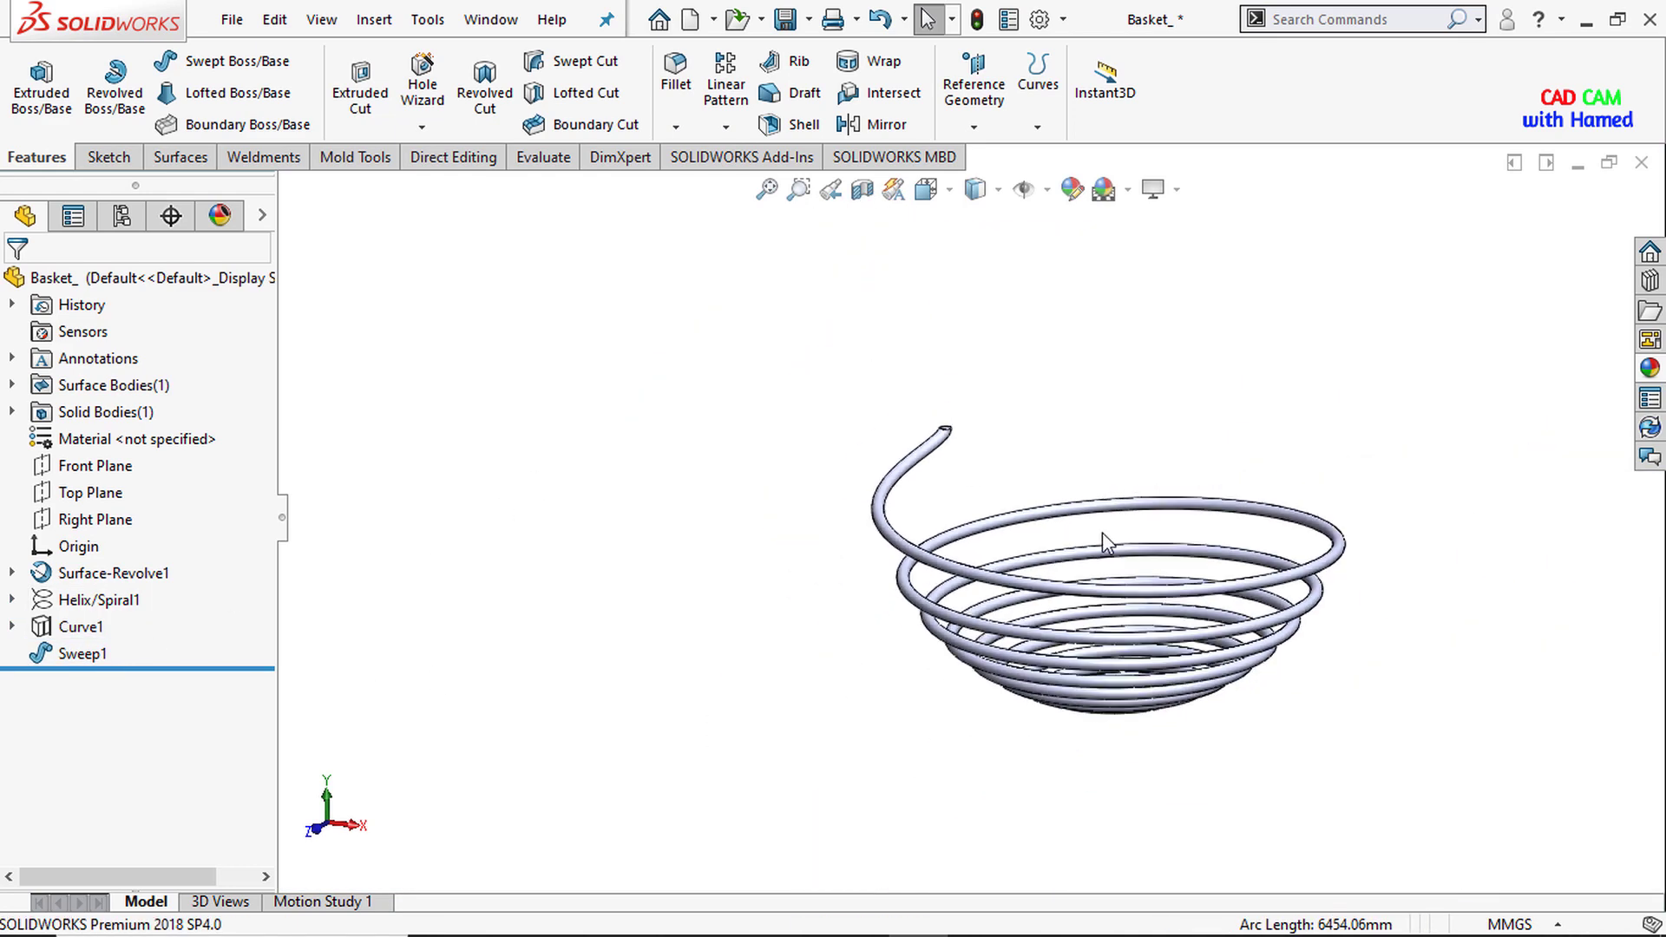
Show Sketch1 under Surface-Revolve1 and turn the model to the Back view.
click(12, 573)
click(109, 599)
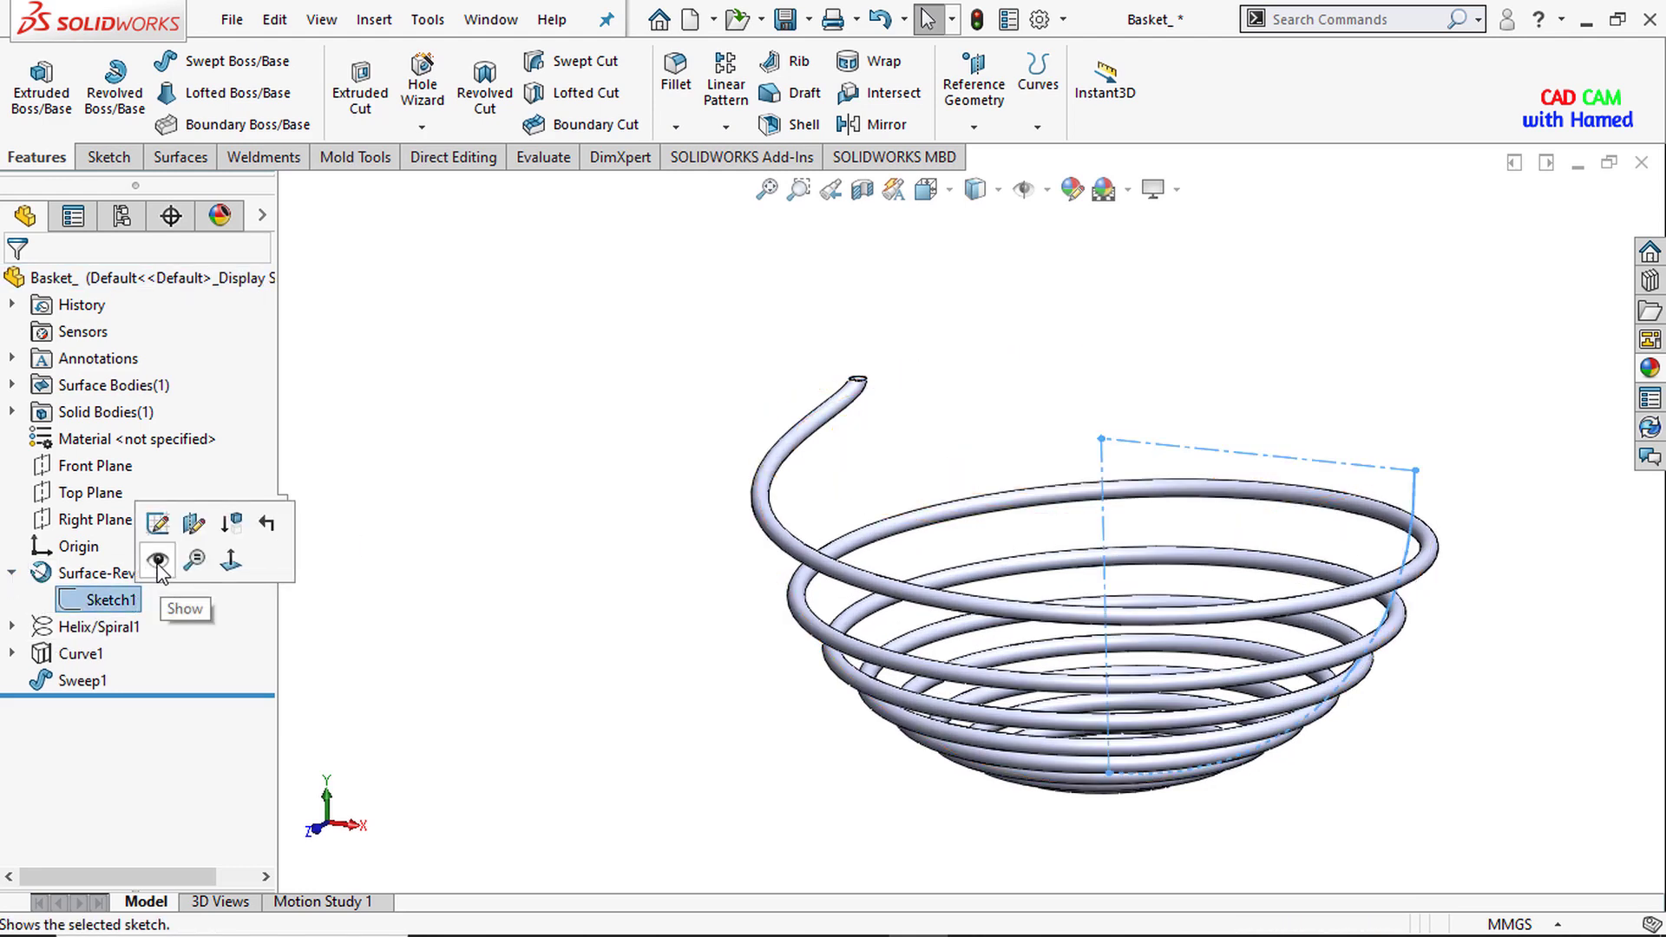
click(157, 559)
mouse_move(1249, 633)
middle_down()
mouse_move(915, 476)
mouse_move(900, 539)
middle_up()
key(space)
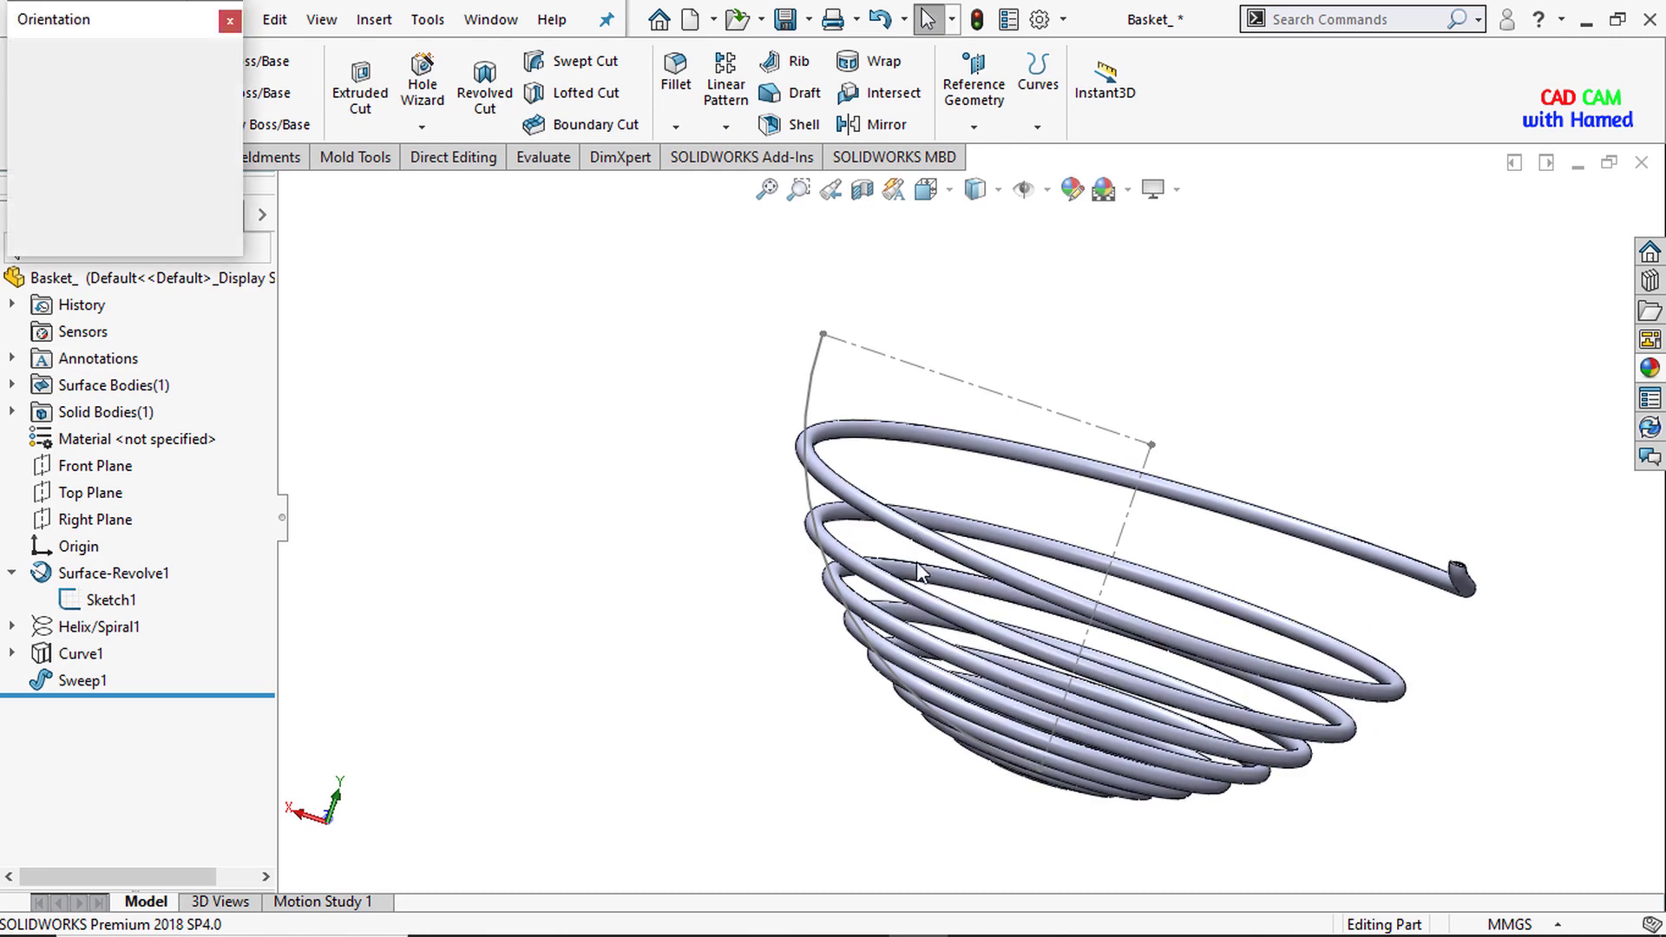
click(762, 618)
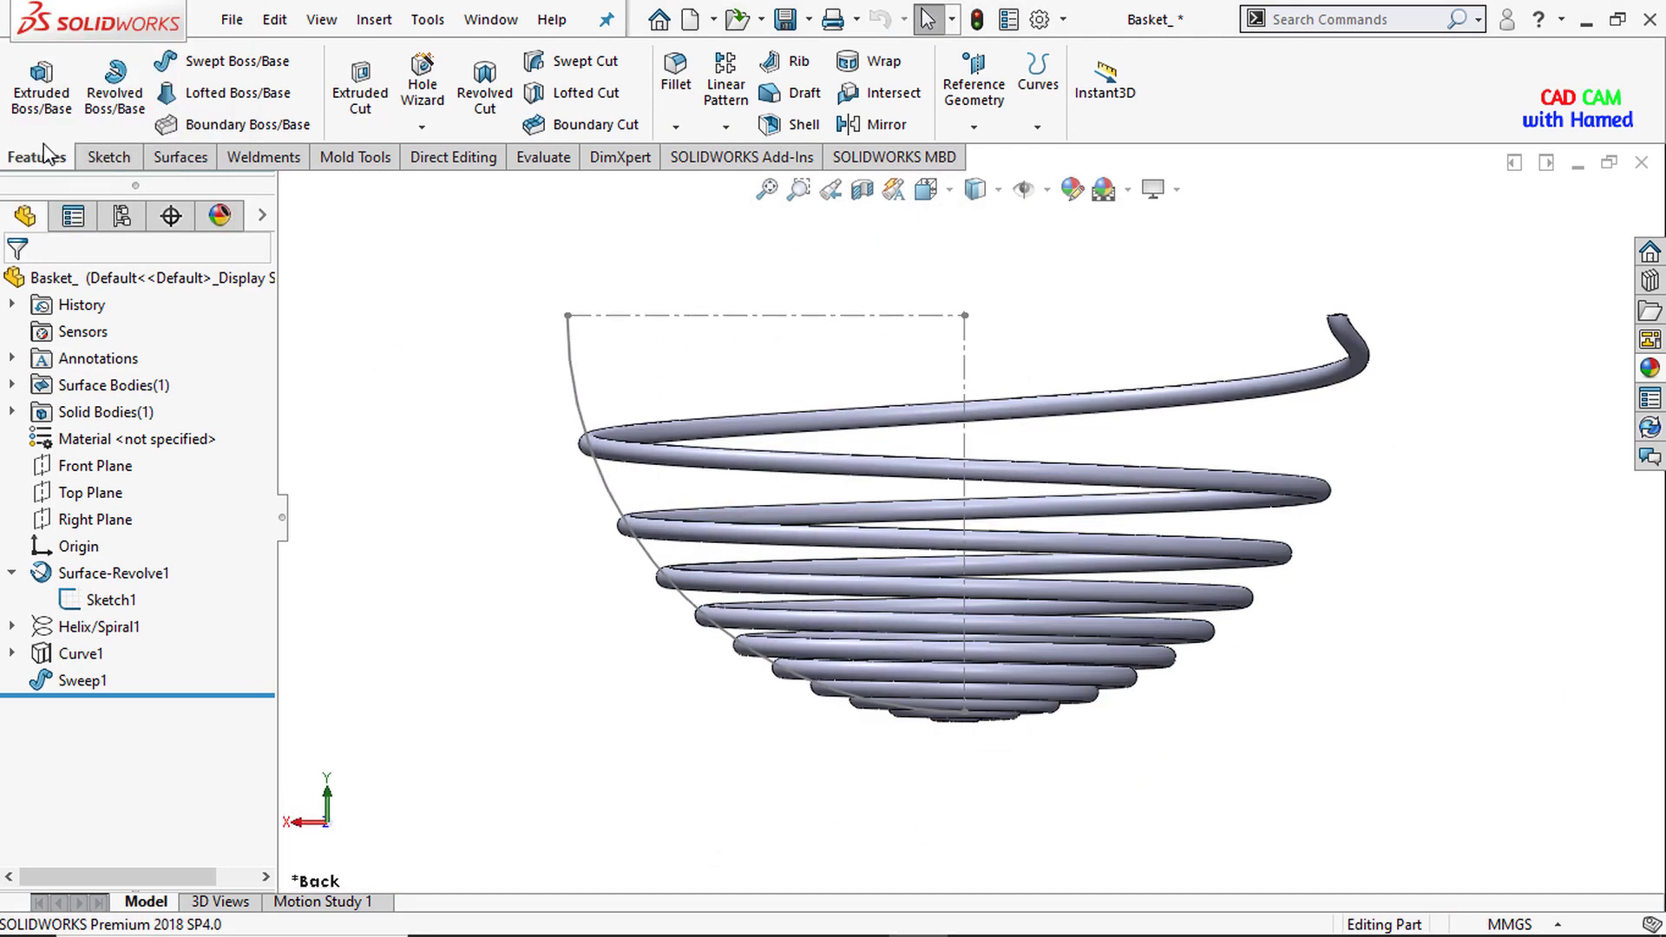
Sweep a 10 mm circular profile along Sketch1's arc as a separate body, Sweep2.
click(228, 61)
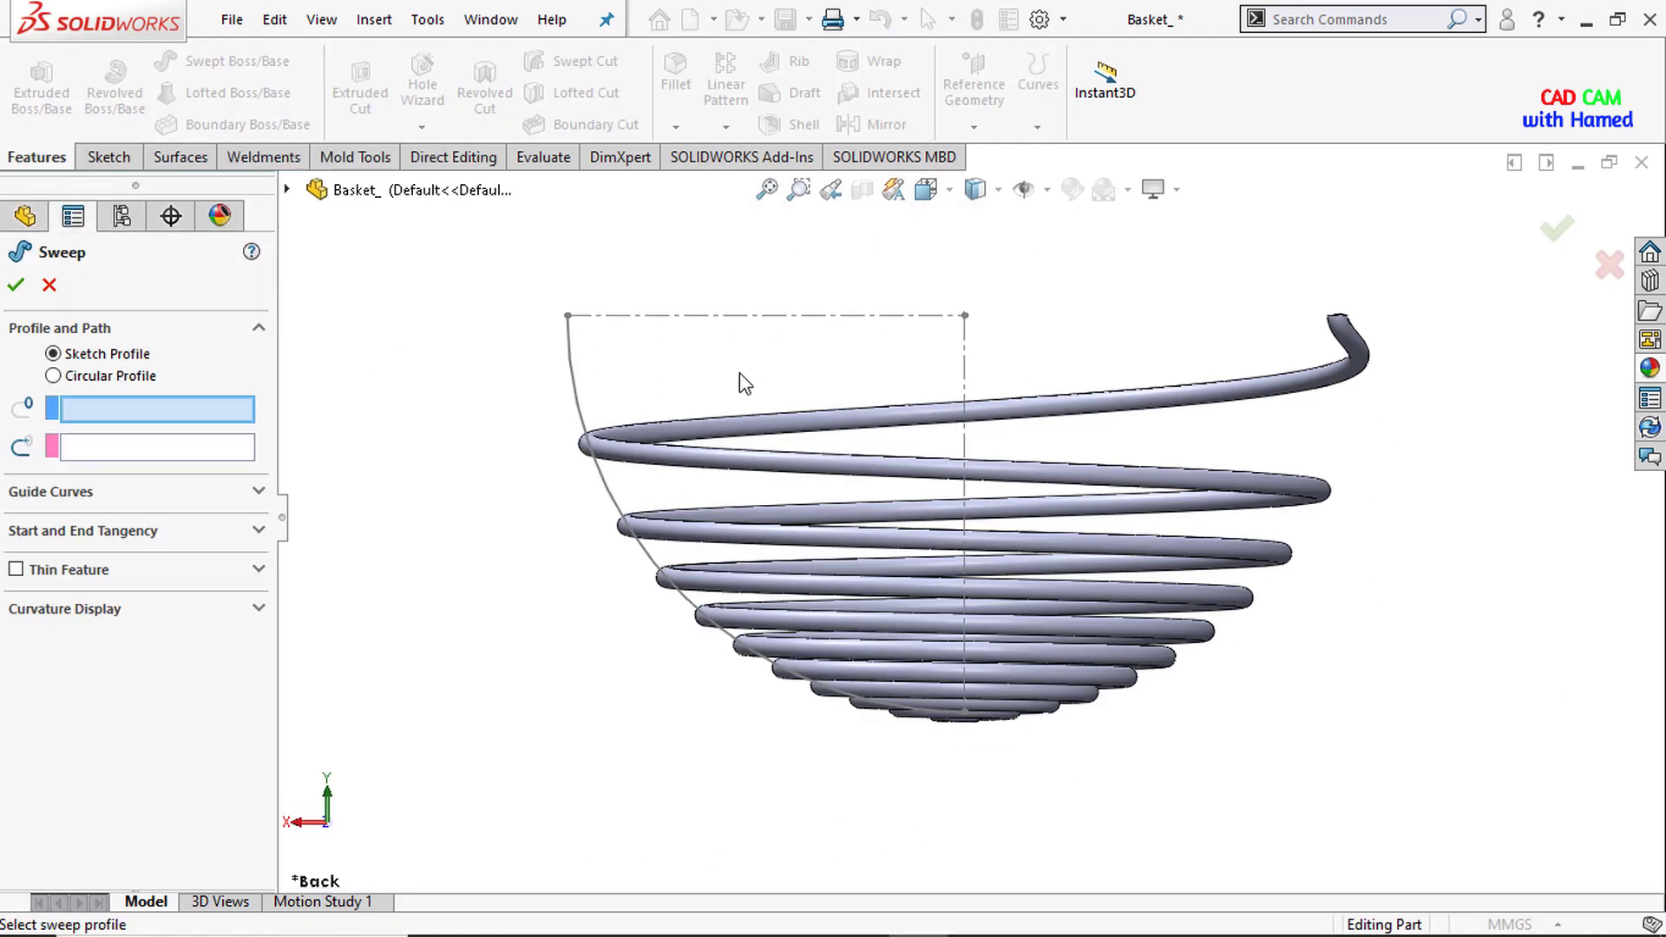
scroll(684, 380, down, 3)
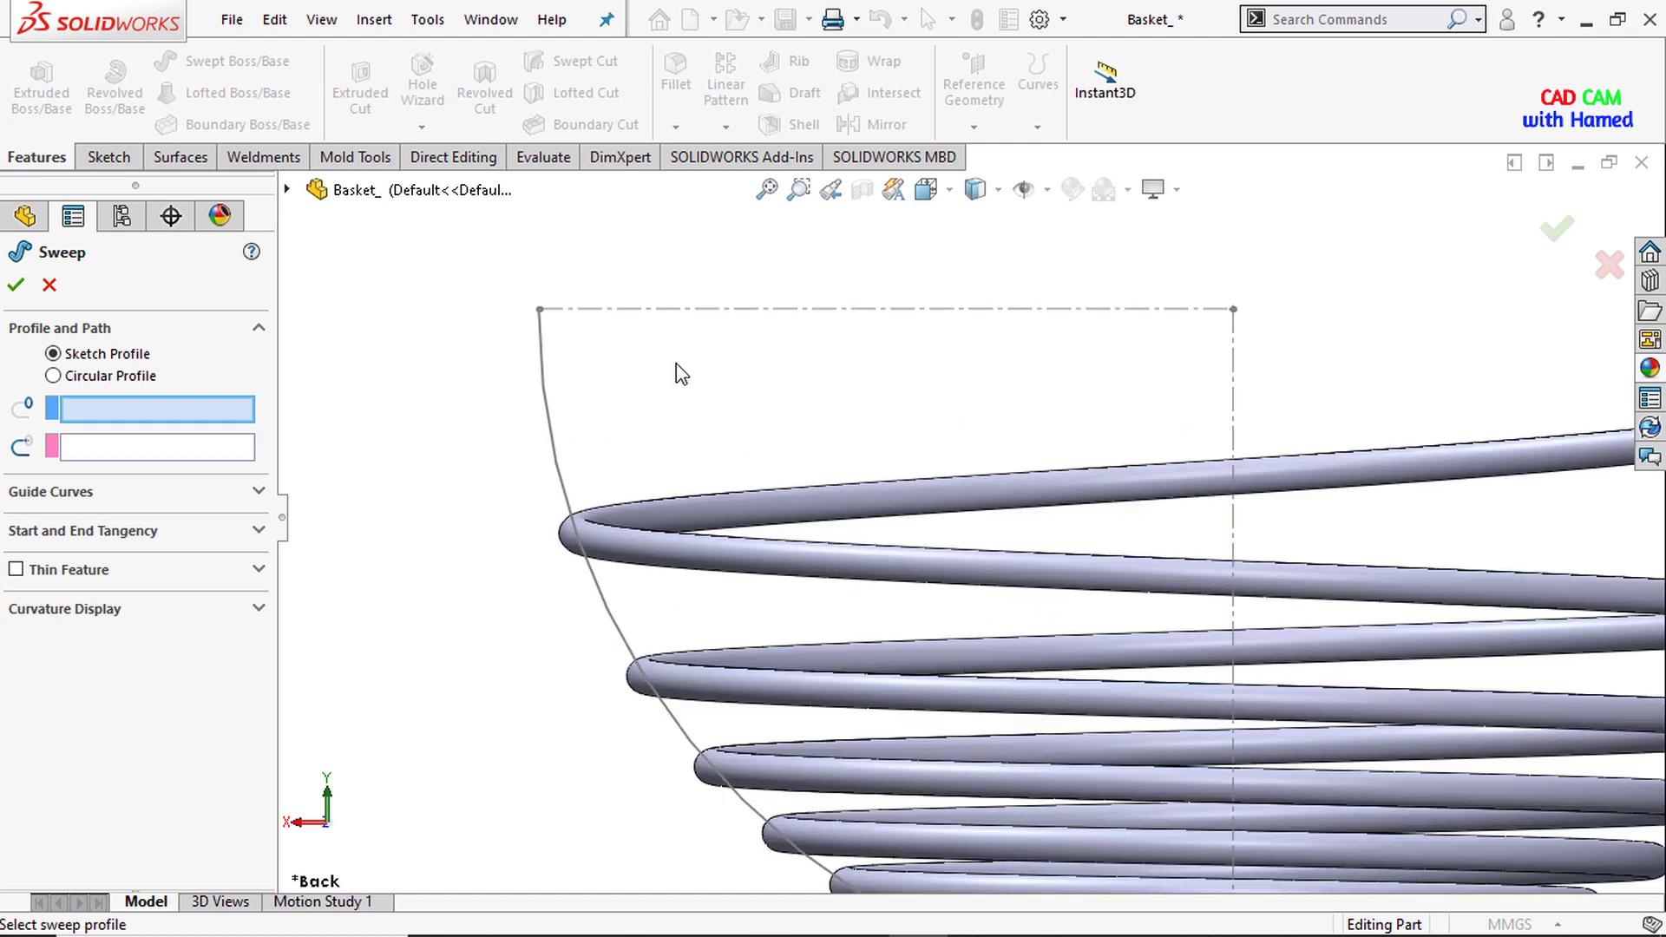
click(87, 379)
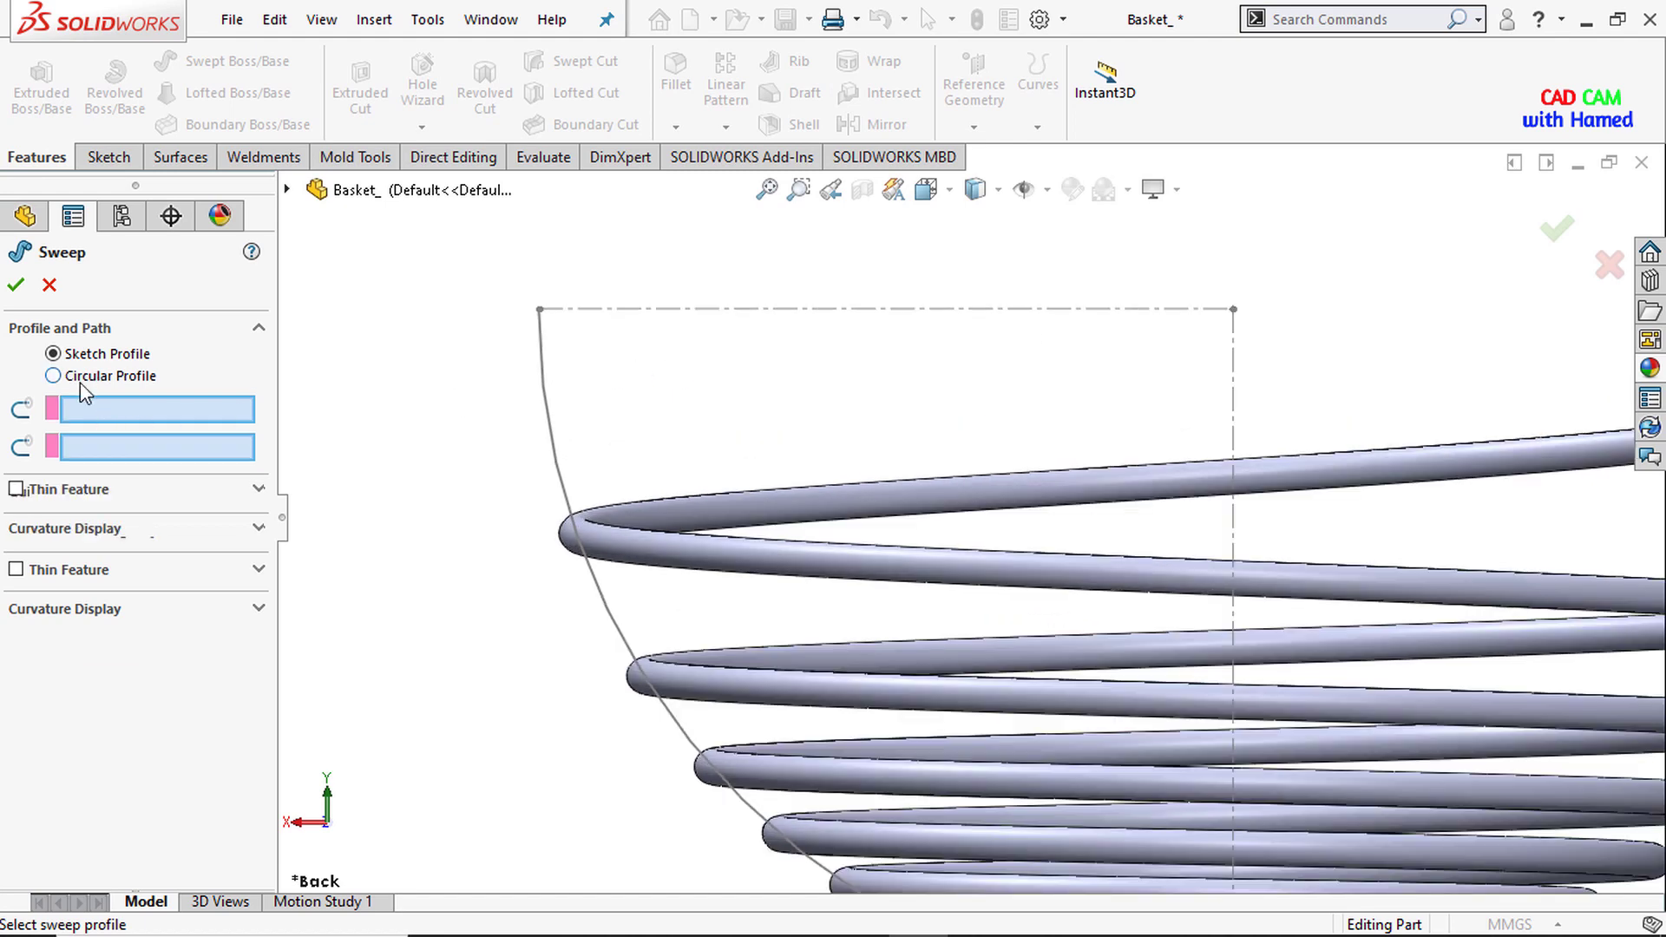
click(545, 423)
scroll(820, 449, up, 5)
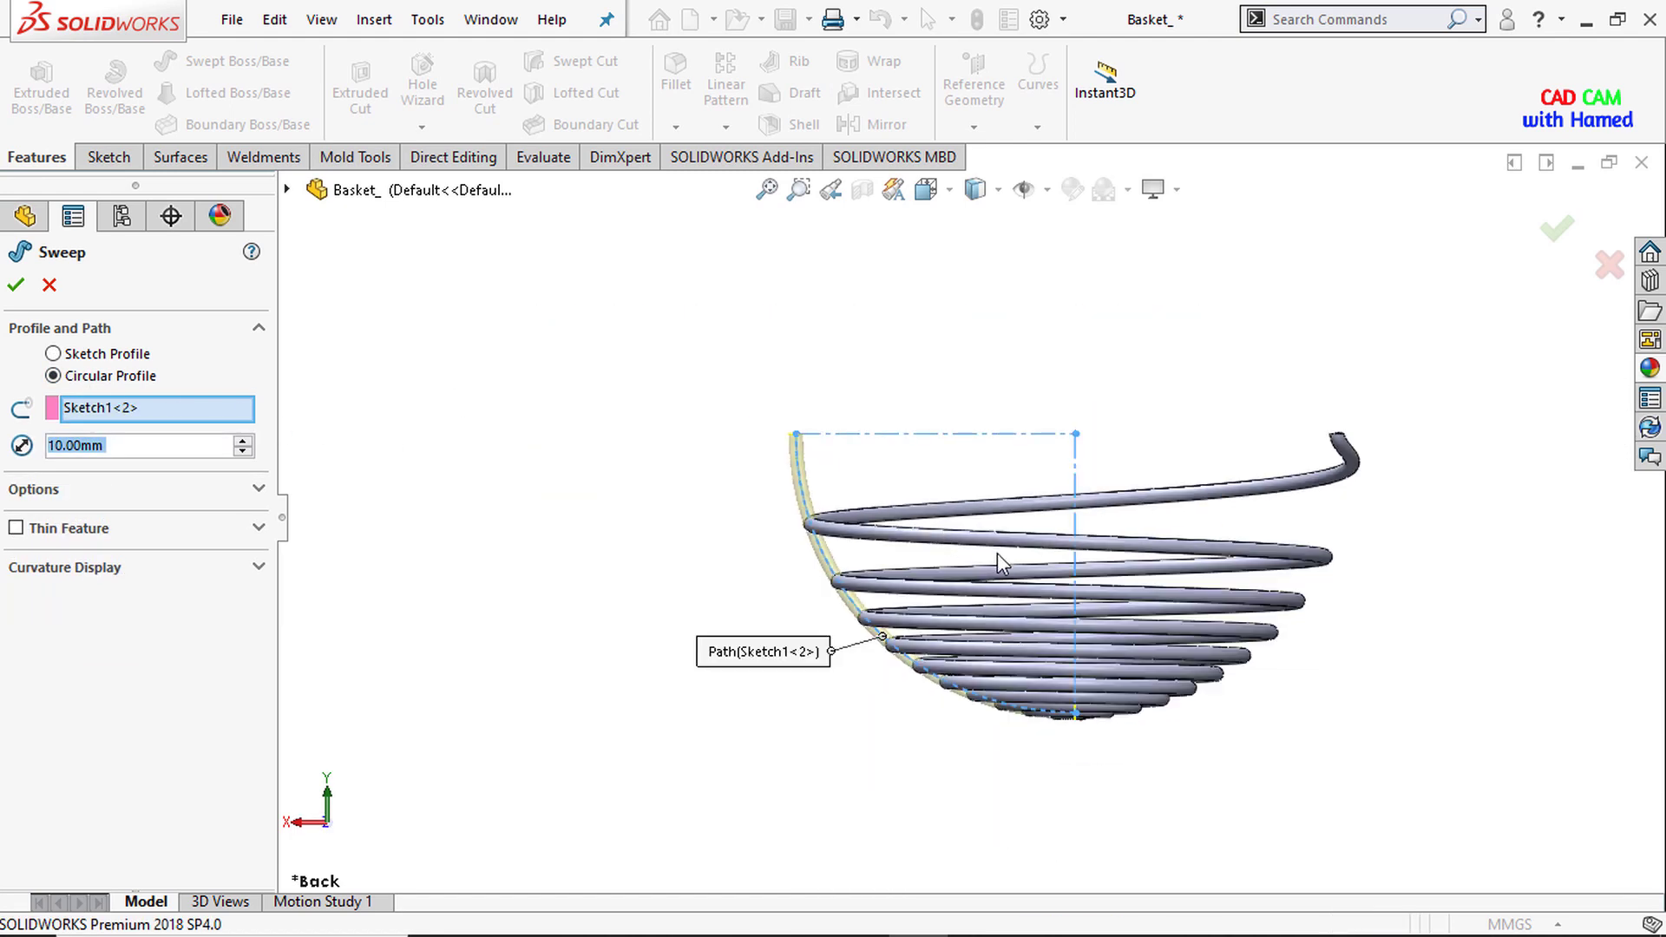
scroll(1003, 556, down, 2)
click(259, 490)
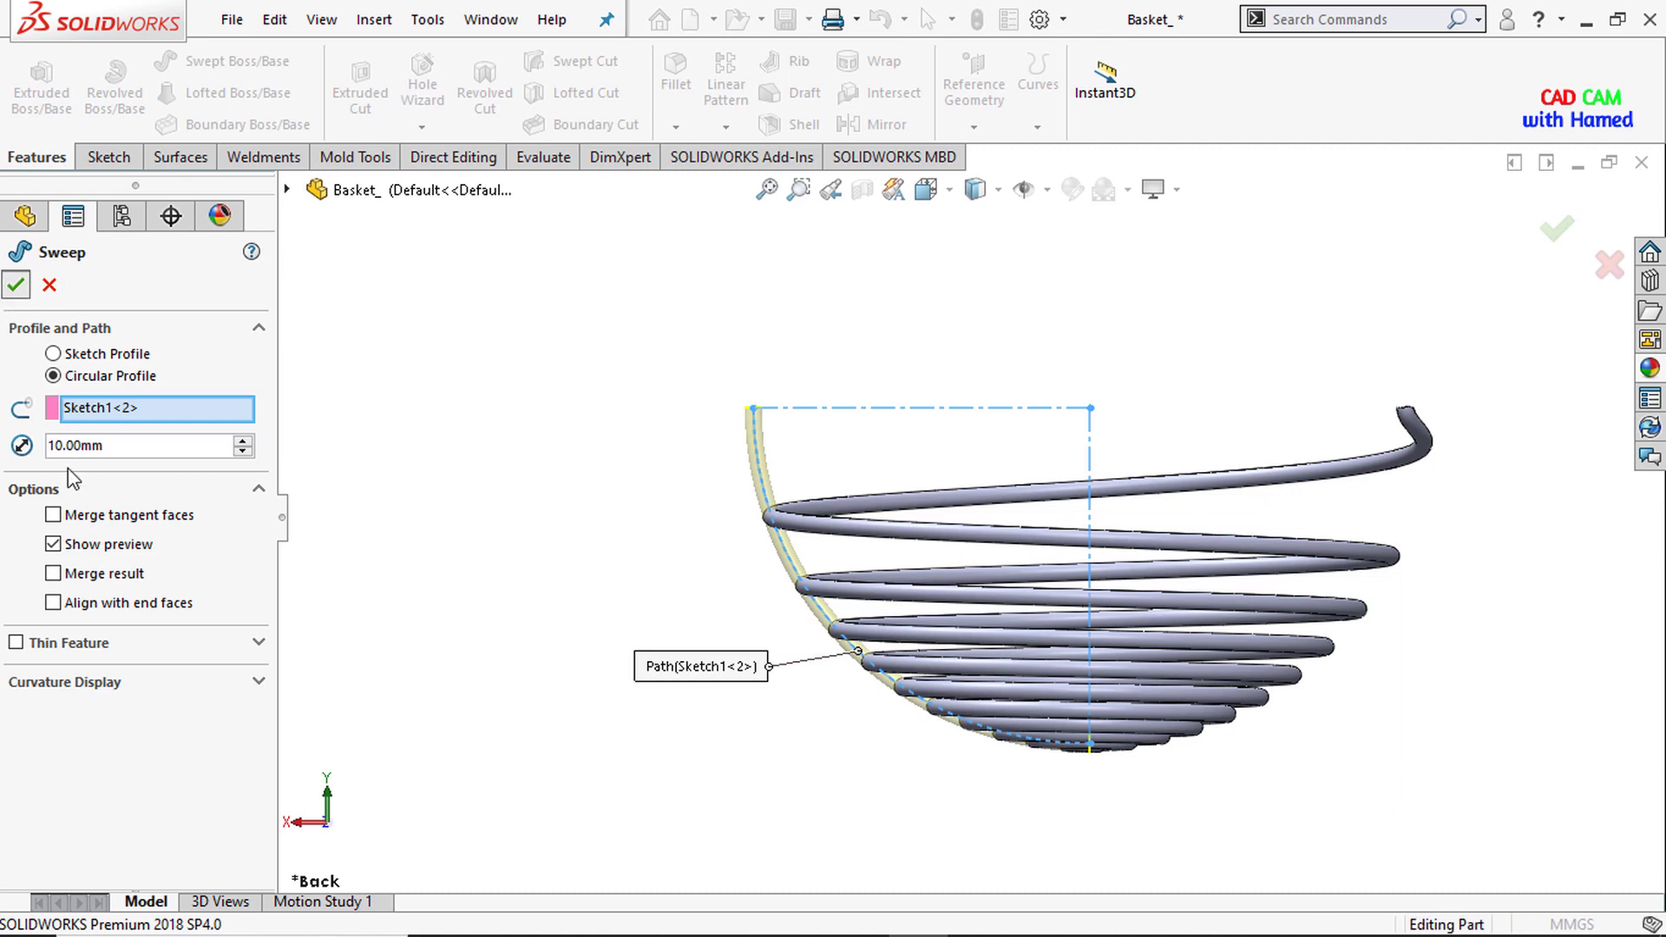
key(Return)
scroll(959, 551, down, 1)
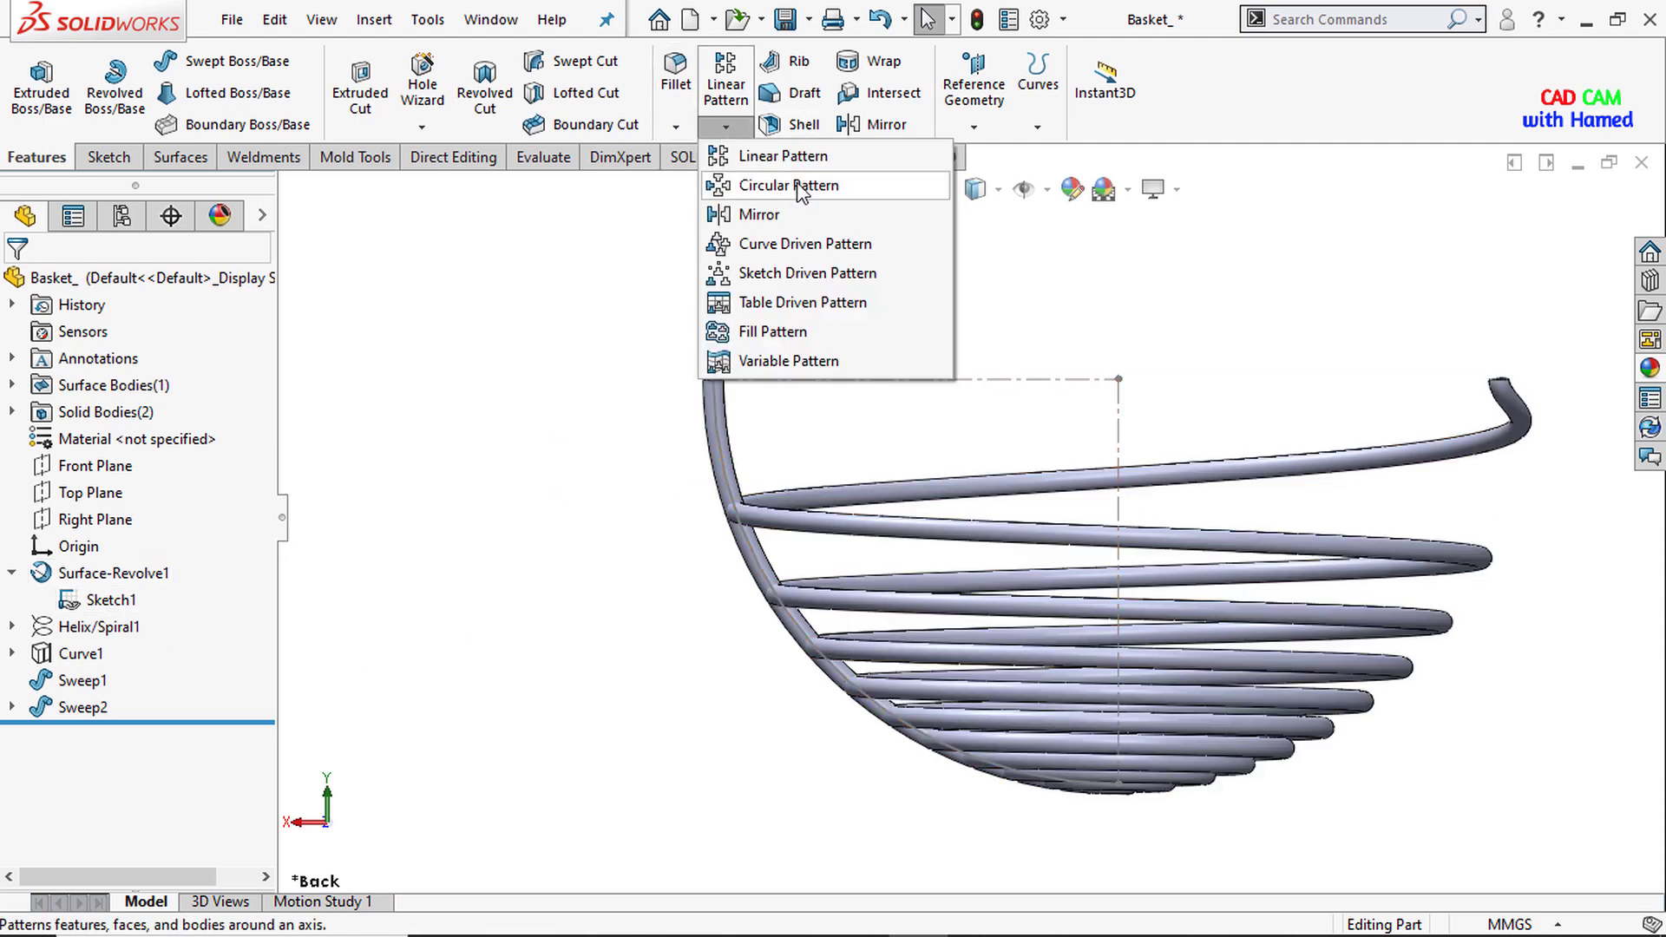
Circular-pattern the Sweep2 body about the vertical centerline: 35 instances, equal spacing over 360°.
click(803, 193)
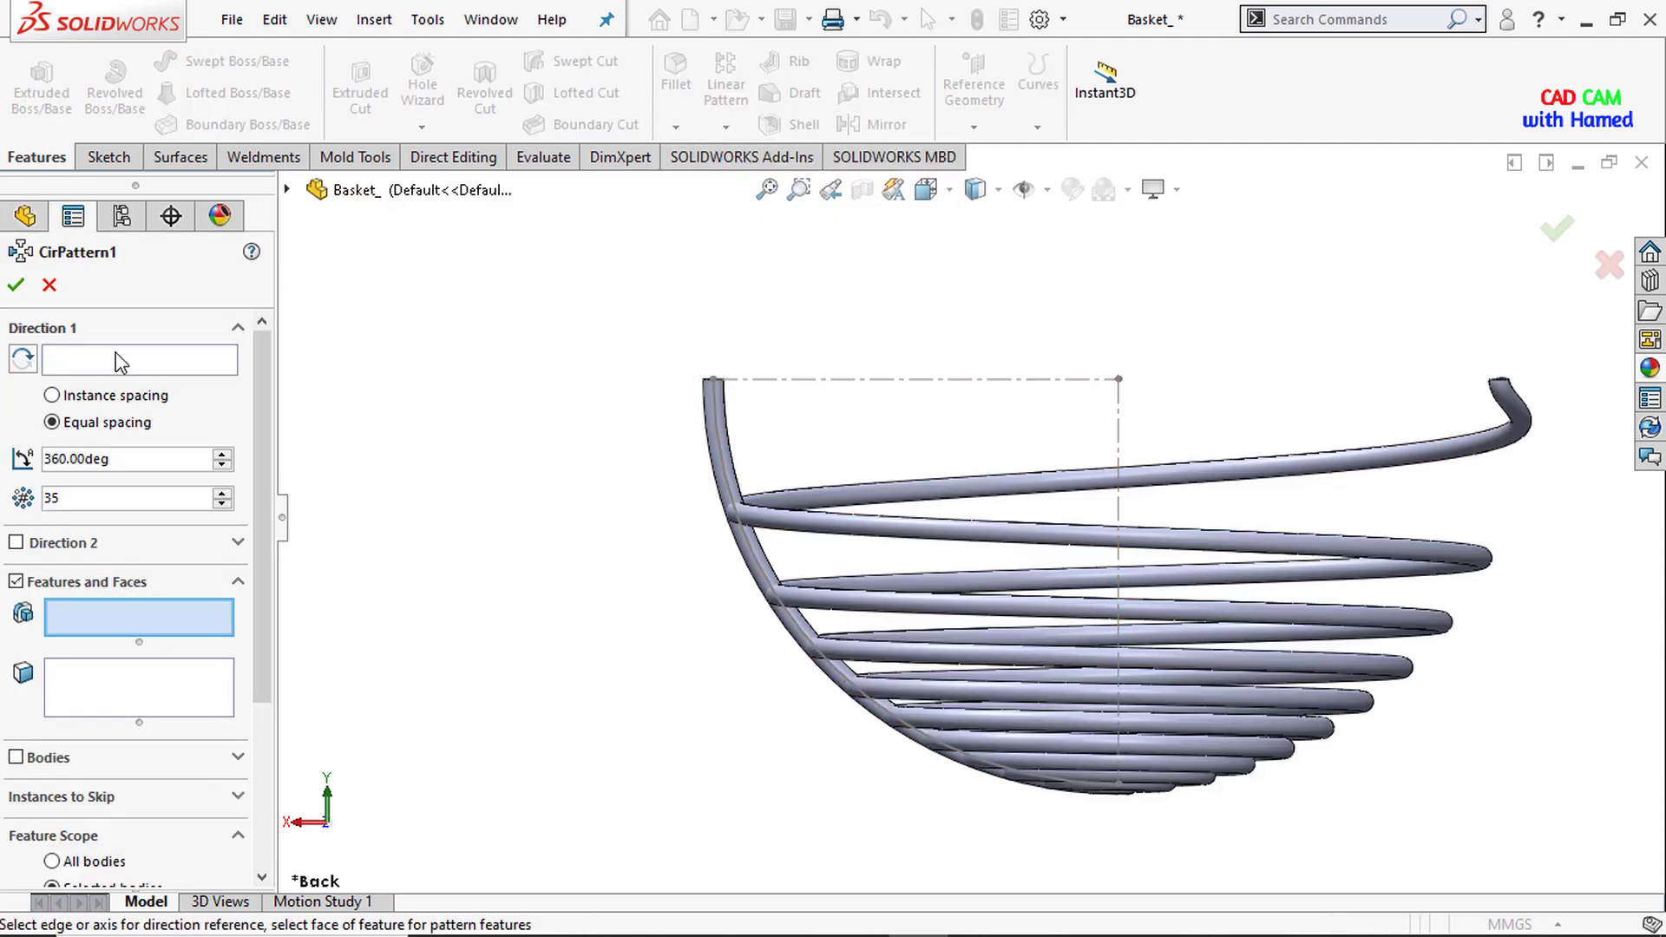
click(120, 363)
click(1119, 427)
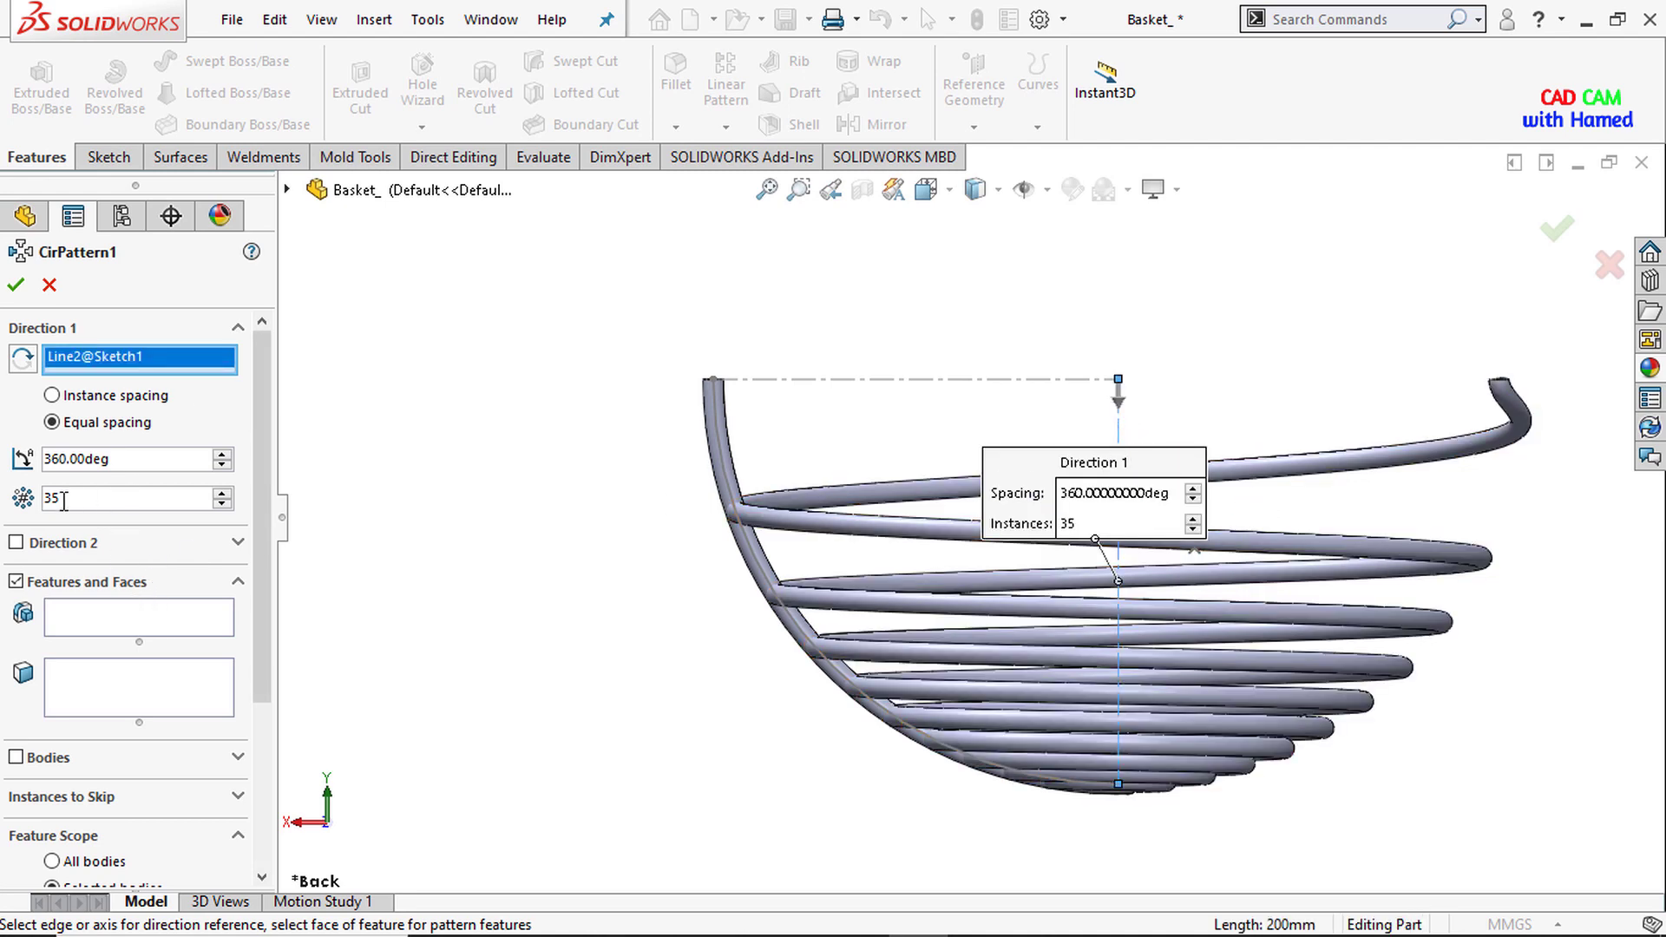
click(15, 758)
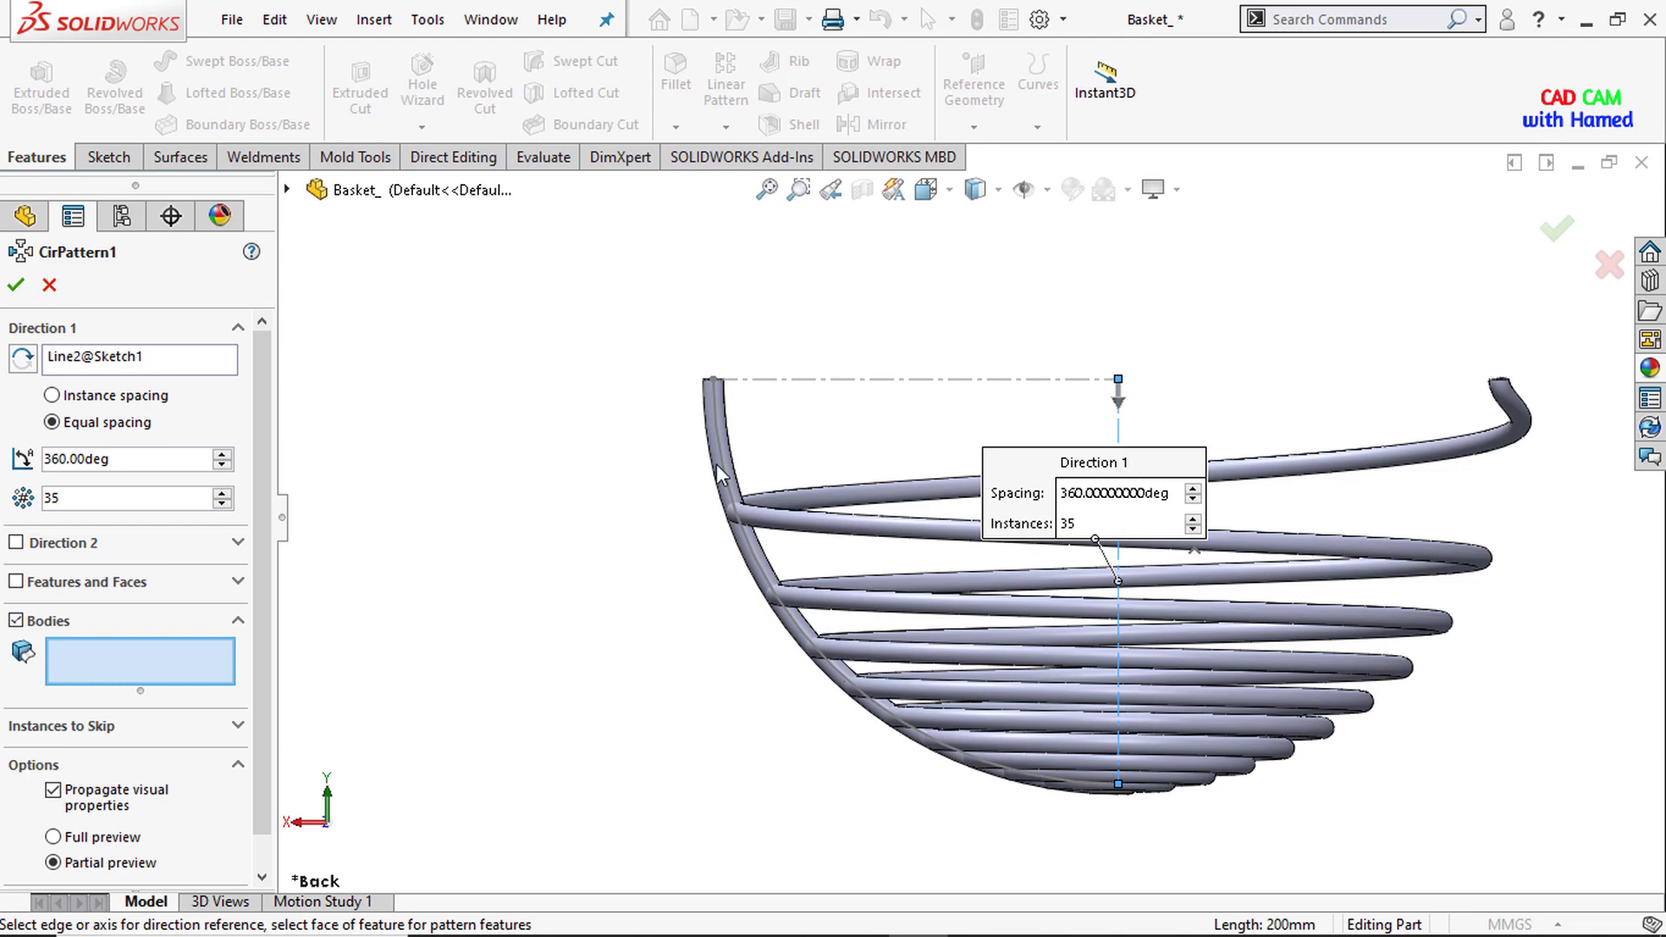
scroll(720, 475, down, 3)
click(788, 460)
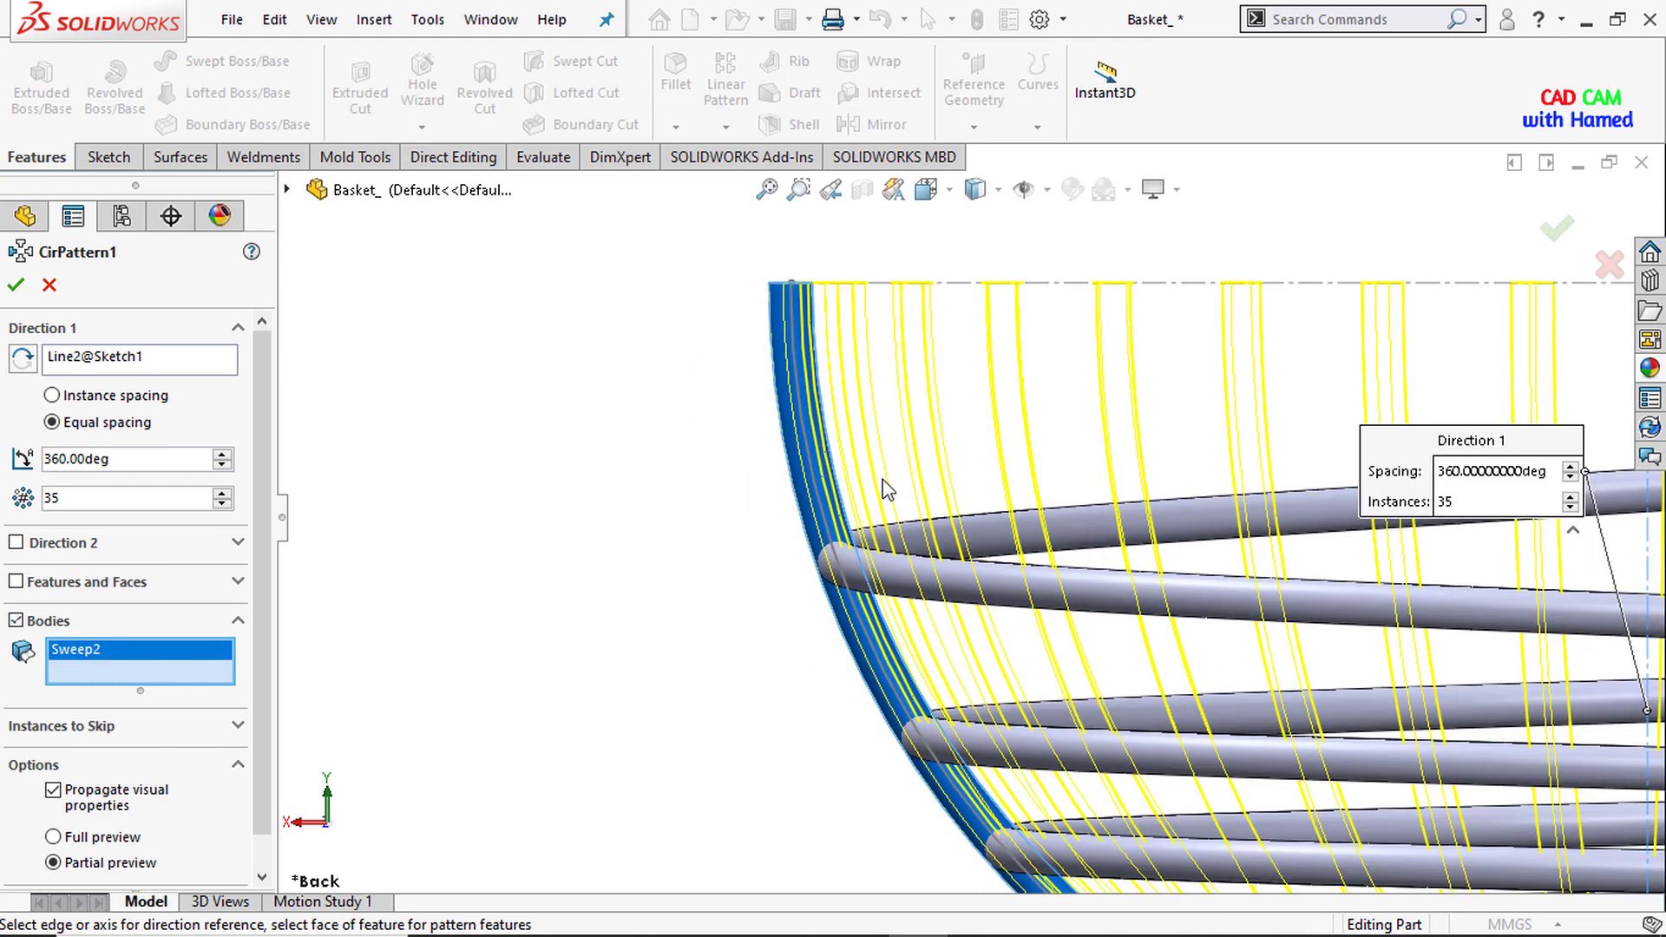
scroll(885, 487, up, 6)
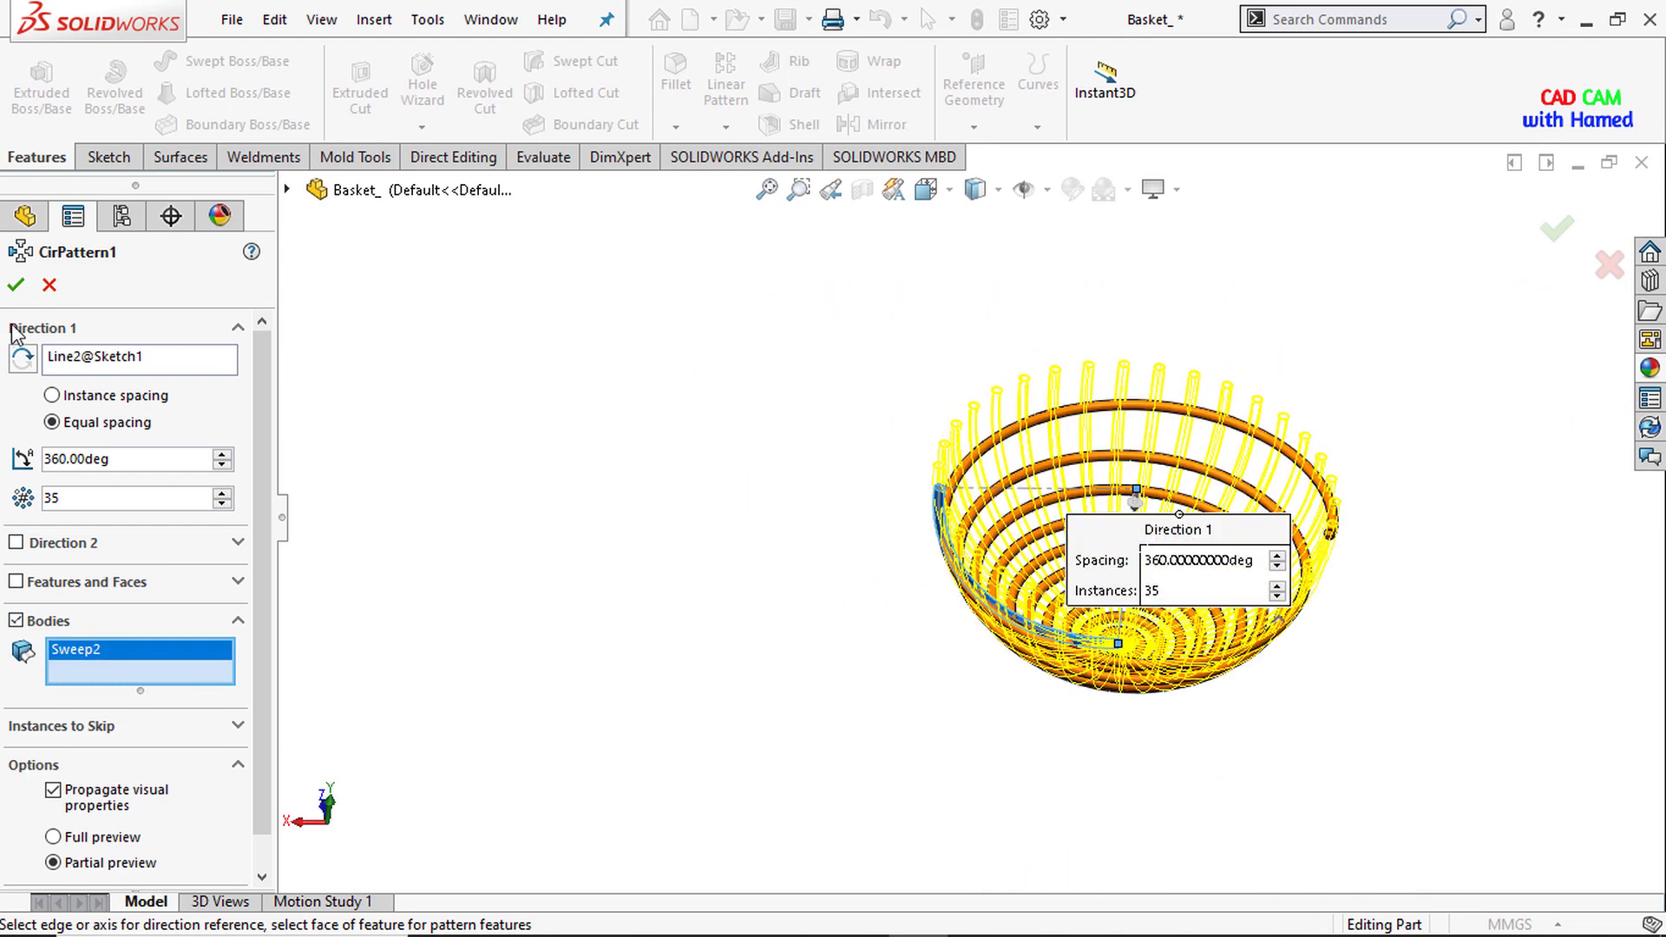
click(17, 287)
scroll(1152, 626, down, 3)
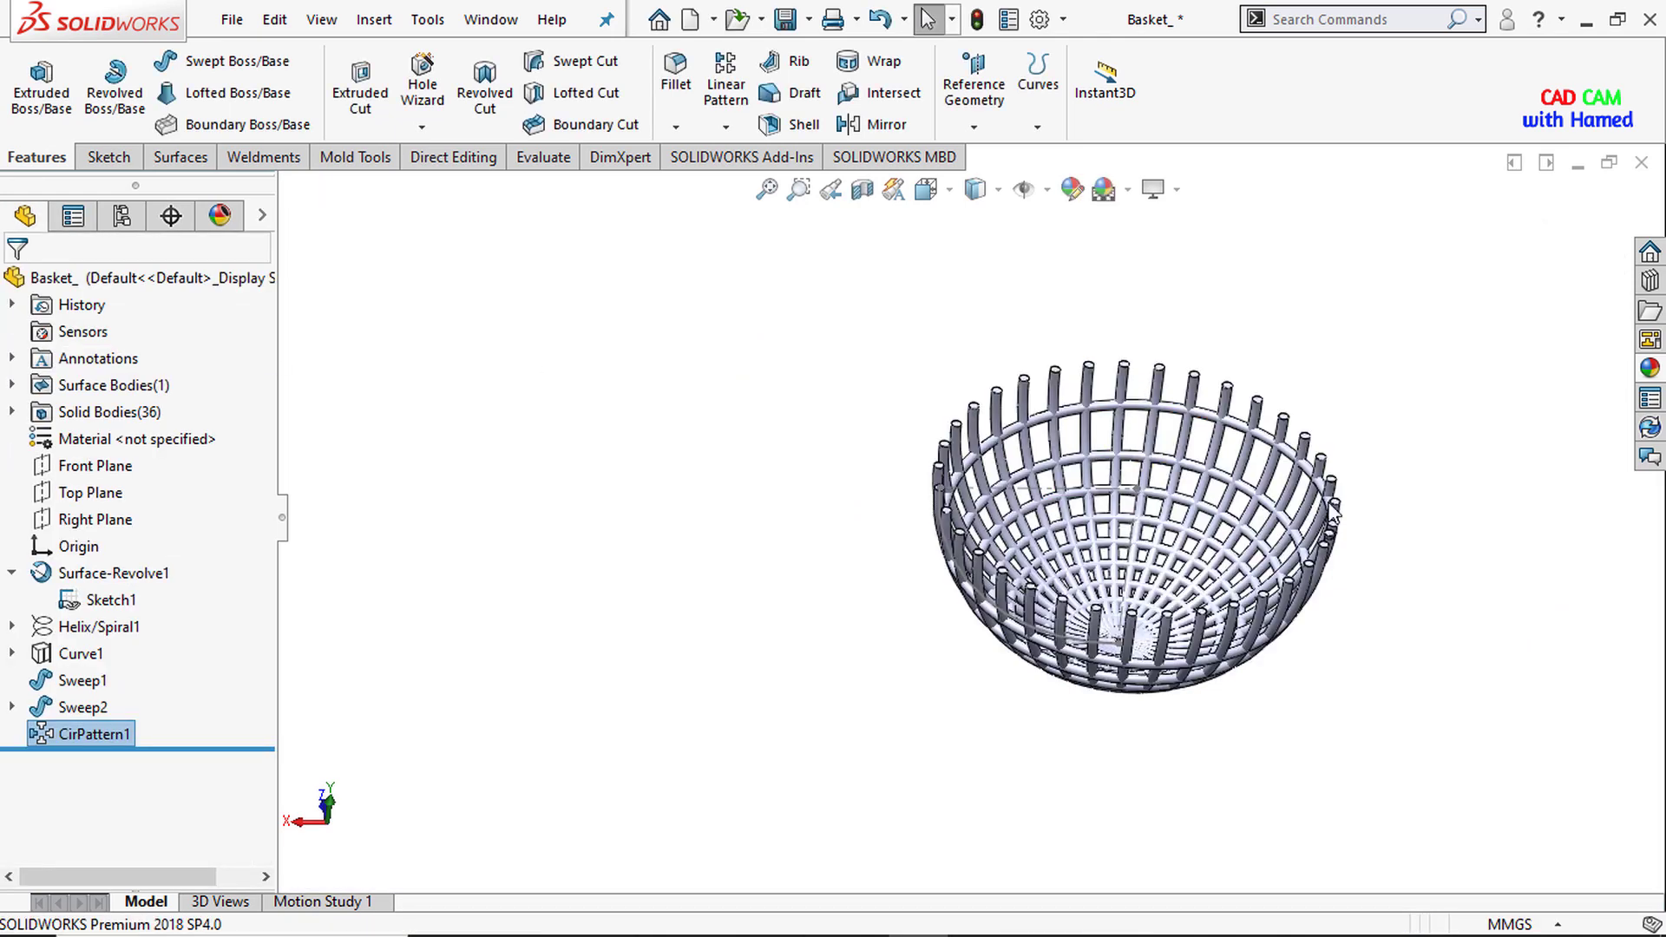
Hide Sketch1's profile and centerlines so only the basket bars show, then select Top Plane.
middle_drag(1153, 626, 5, 482)
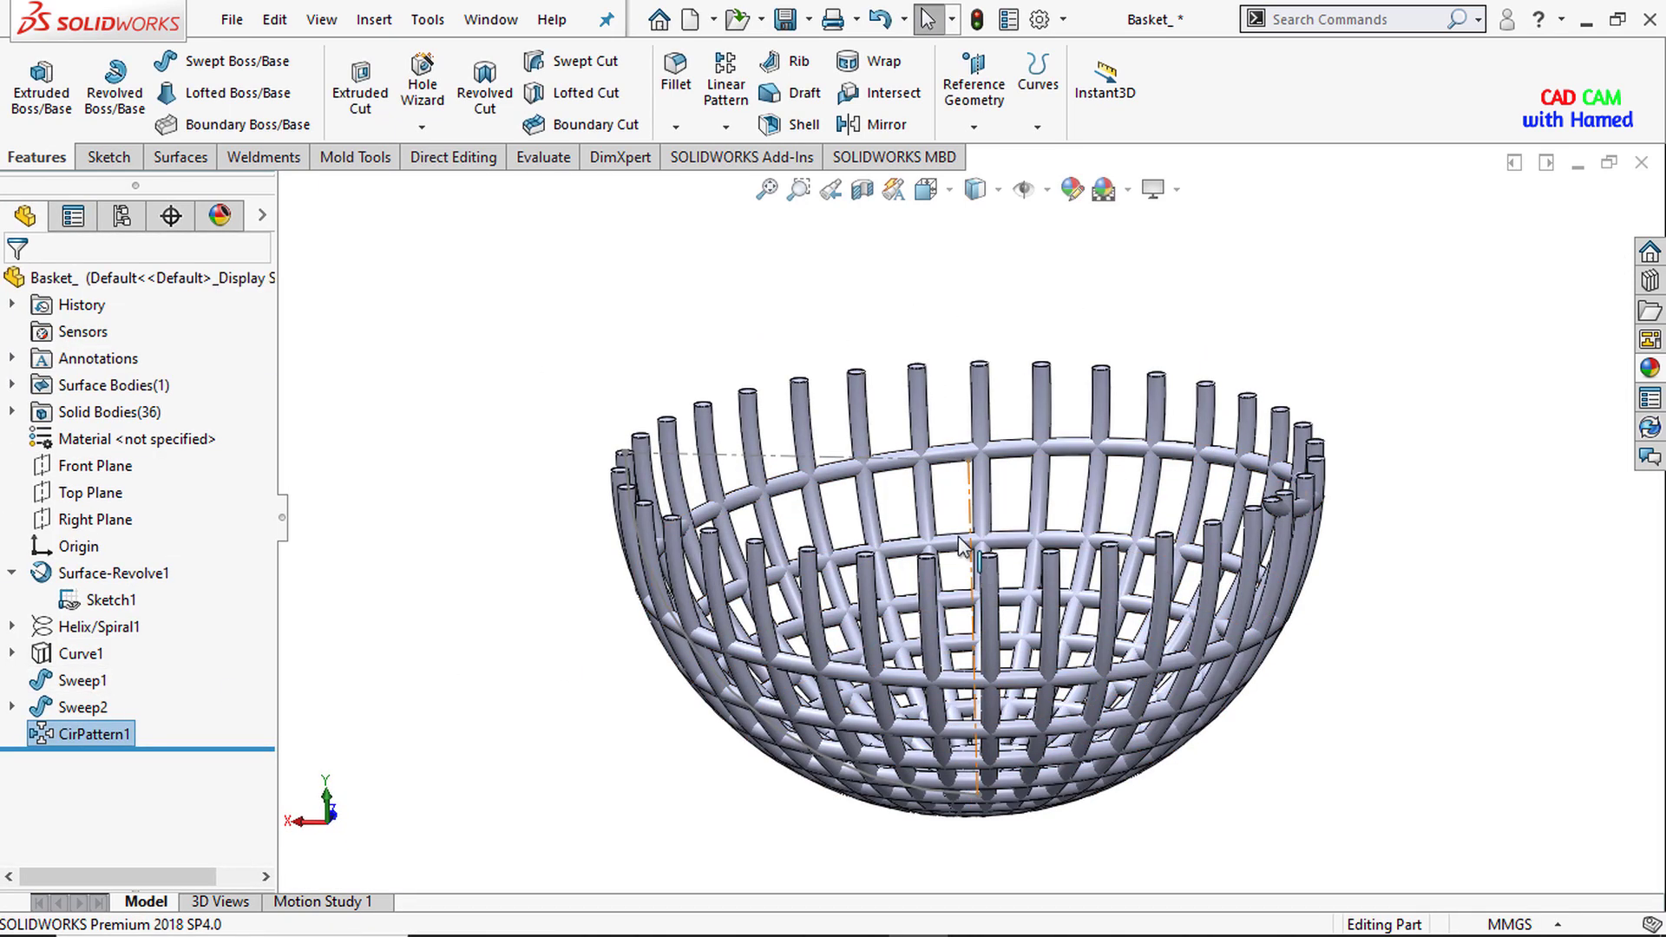
middle_drag(971, 607, 907, 486)
scroll(901, 468, up, 4)
scroll(900, 460, up, 1)
right_click(899, 460)
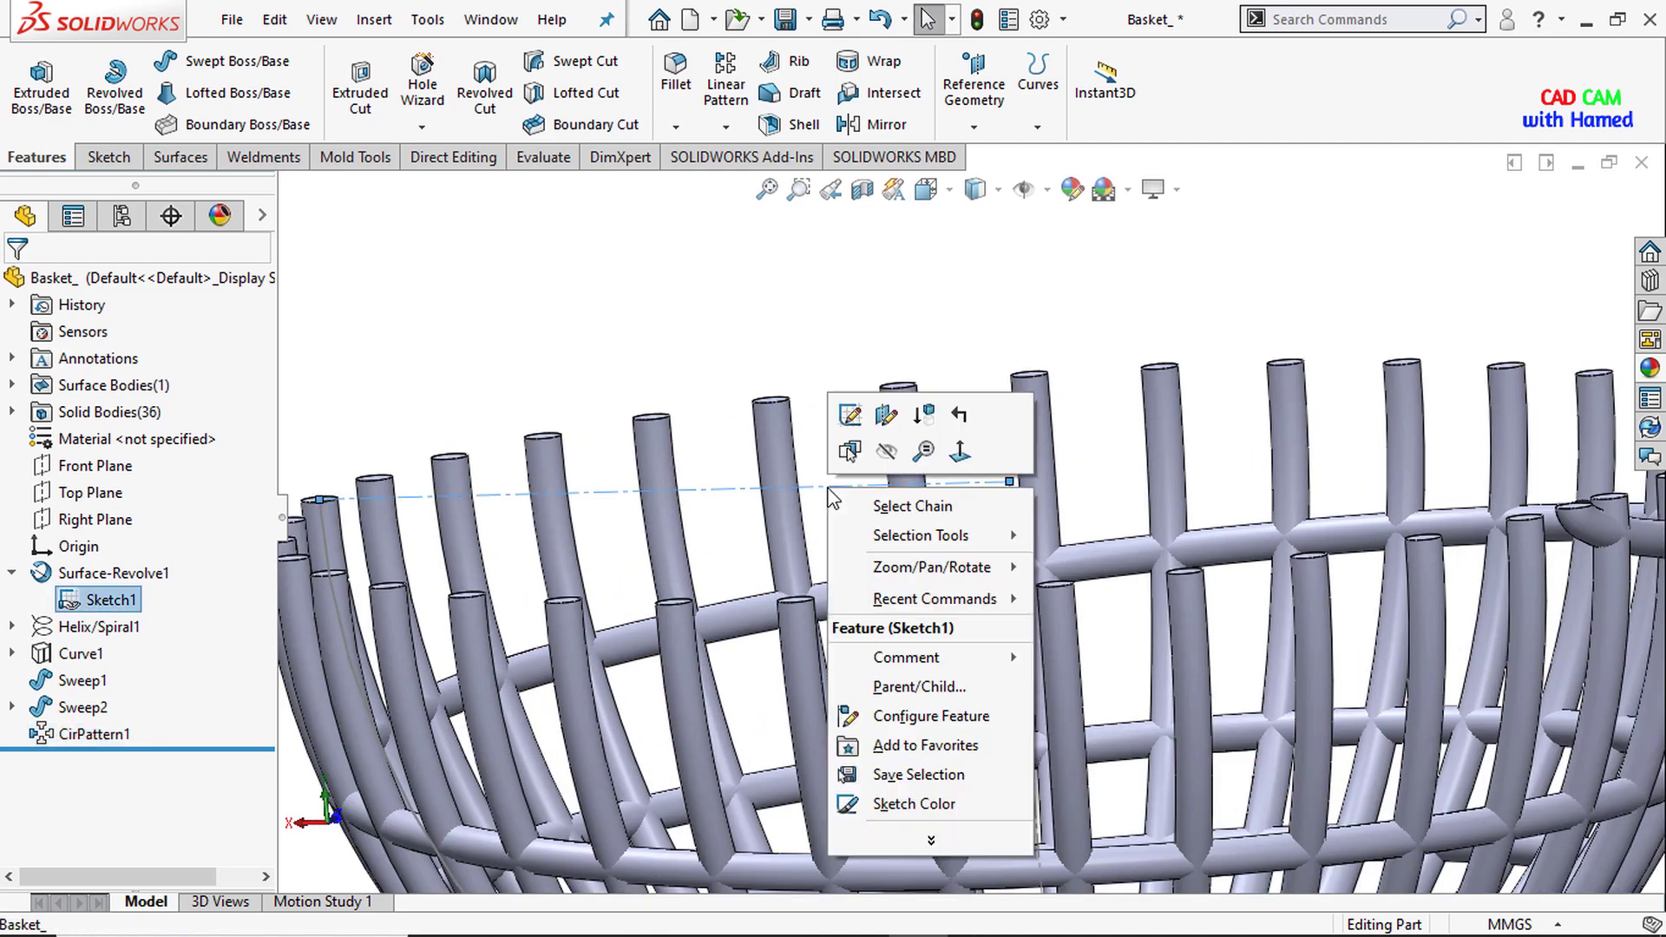
click(897, 450)
scroll(897, 450, down, 8)
middle_drag(1042, 503, 1093, 590)
click(97, 493)
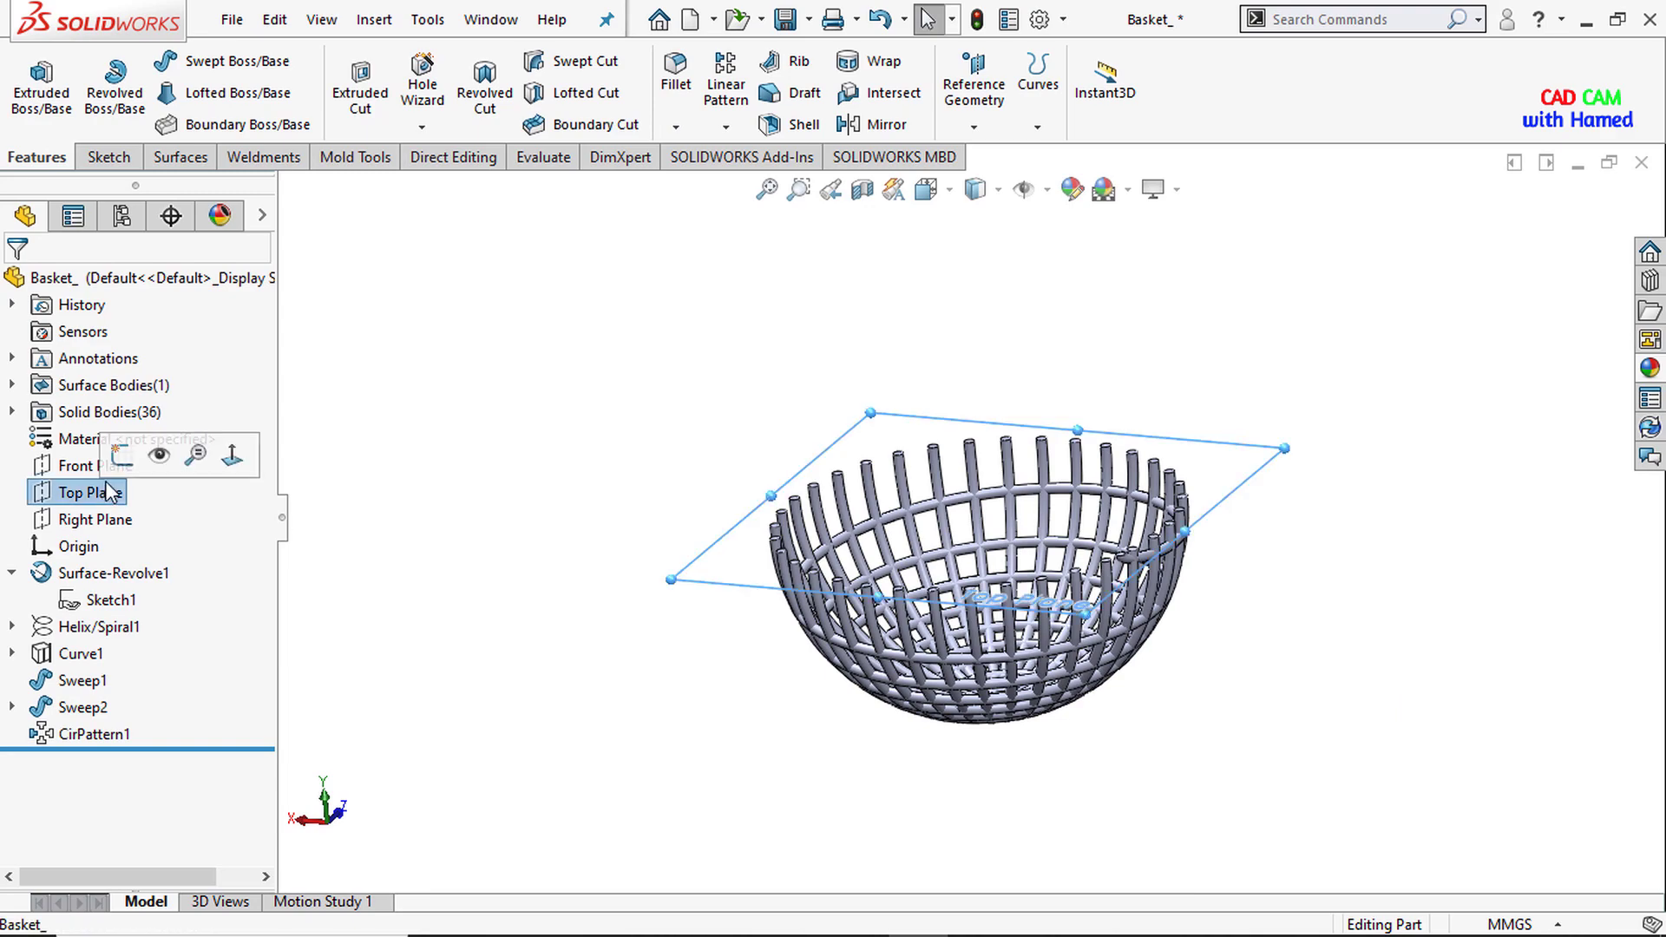
On Top Plane, viewed Normal To, draw an origin-centred circle of radius 200.06 mm at the rim.
click(121, 460)
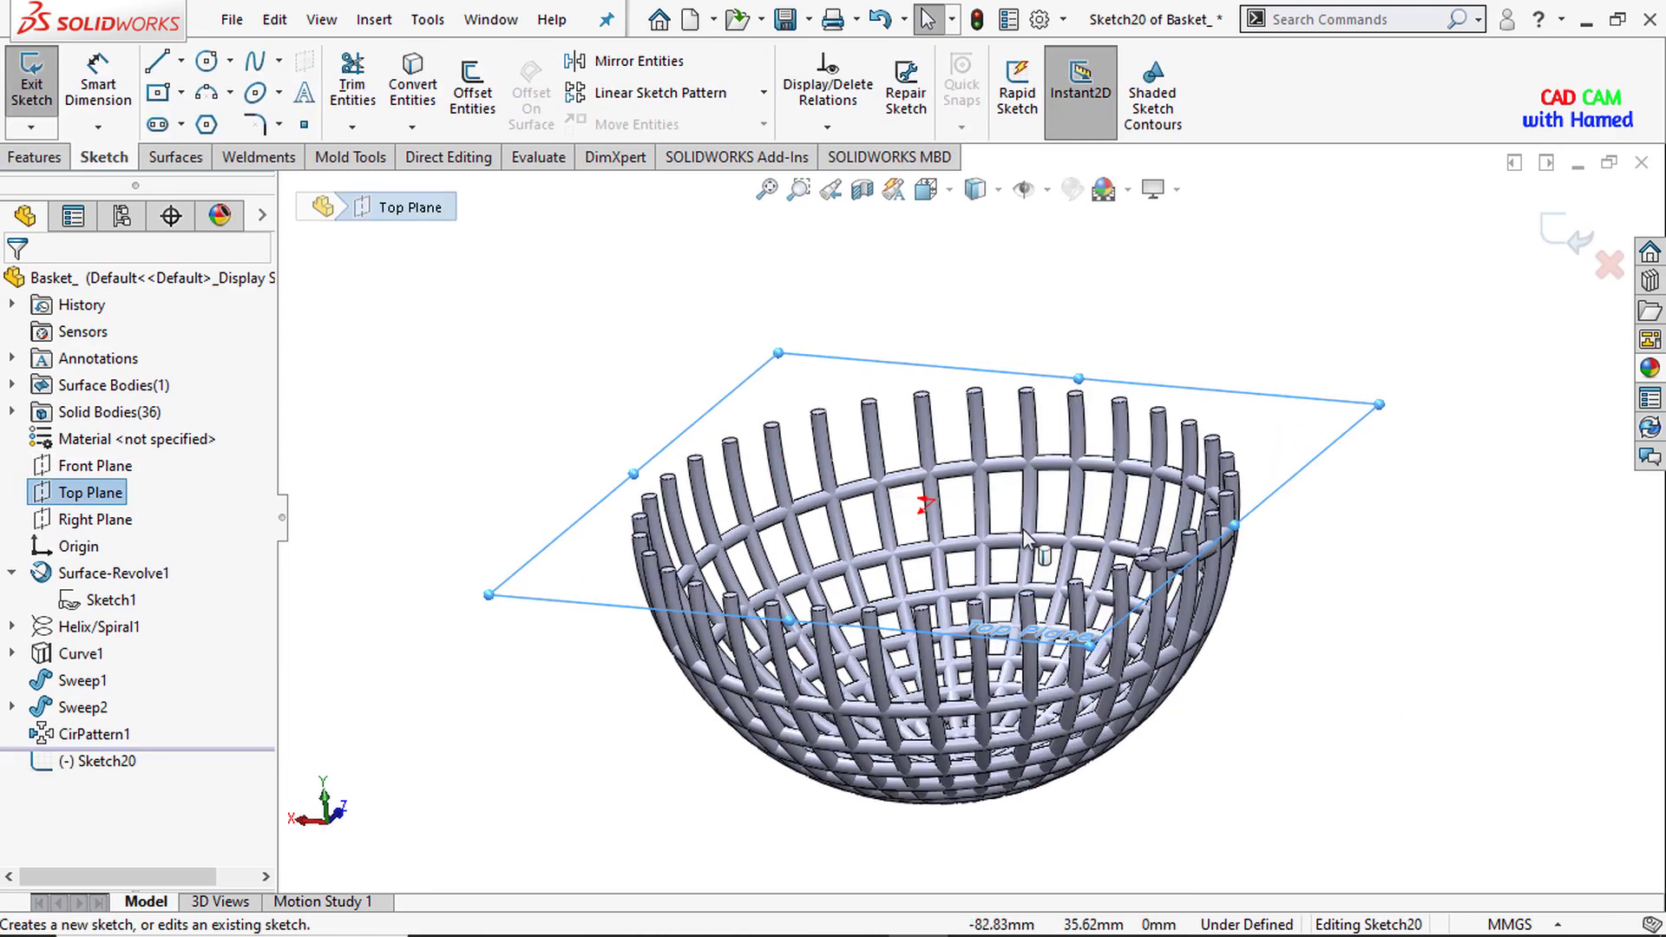
key(space)
key(ctrl+8)
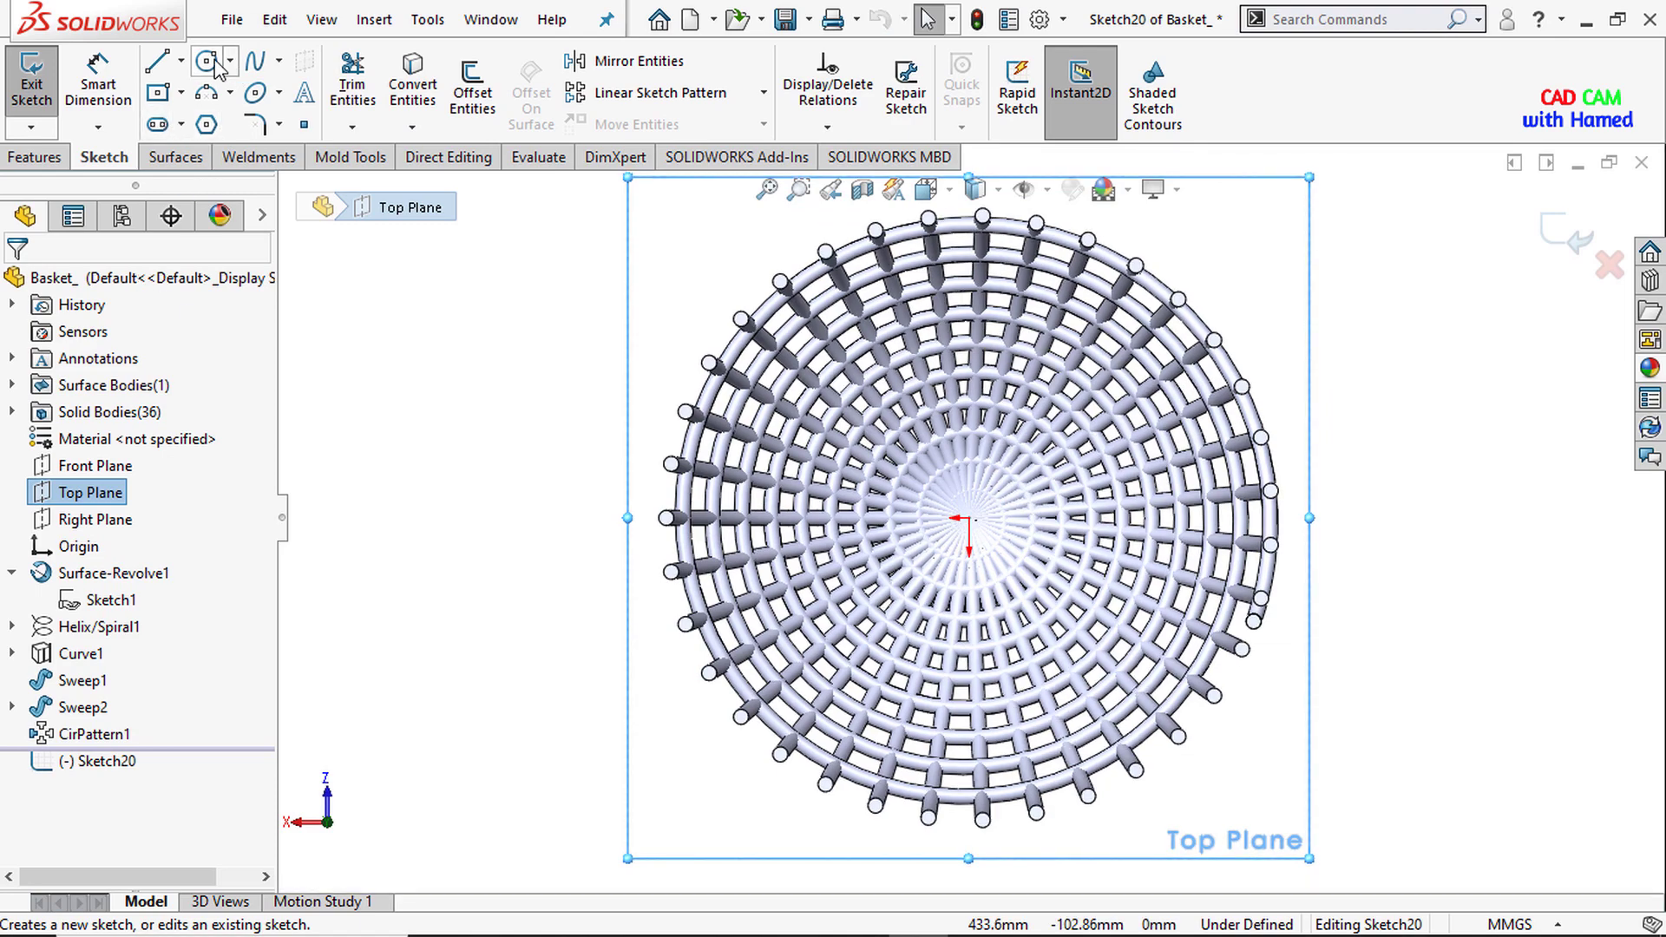
click(208, 63)
click(969, 518)
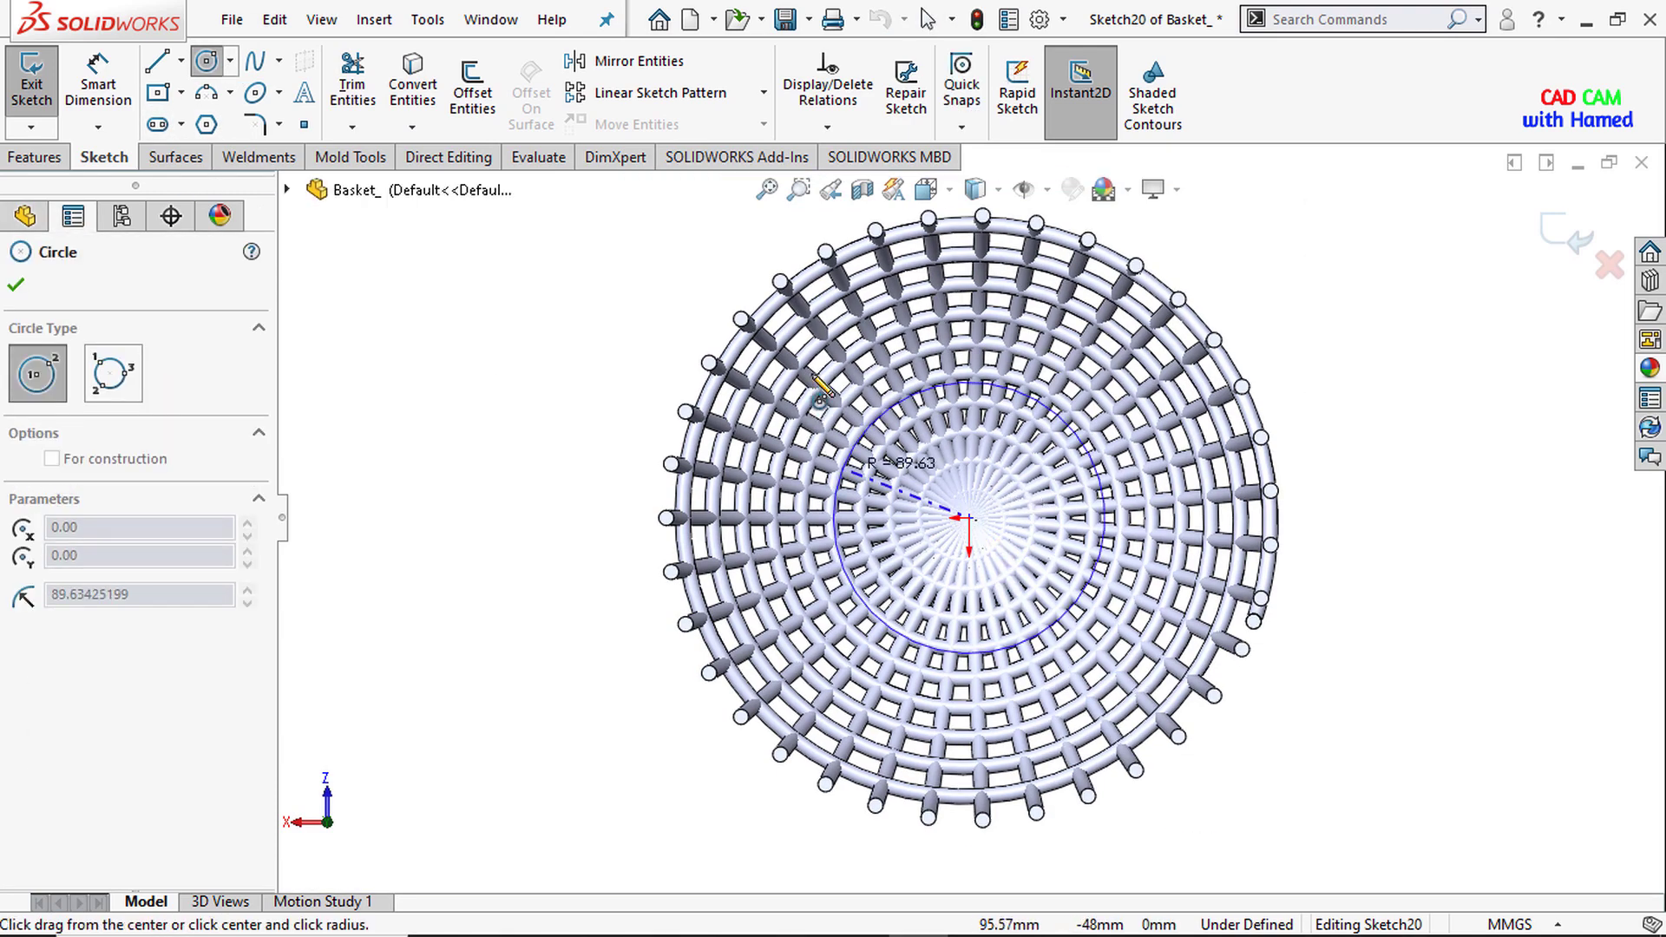
scroll(787, 280, down, 5)
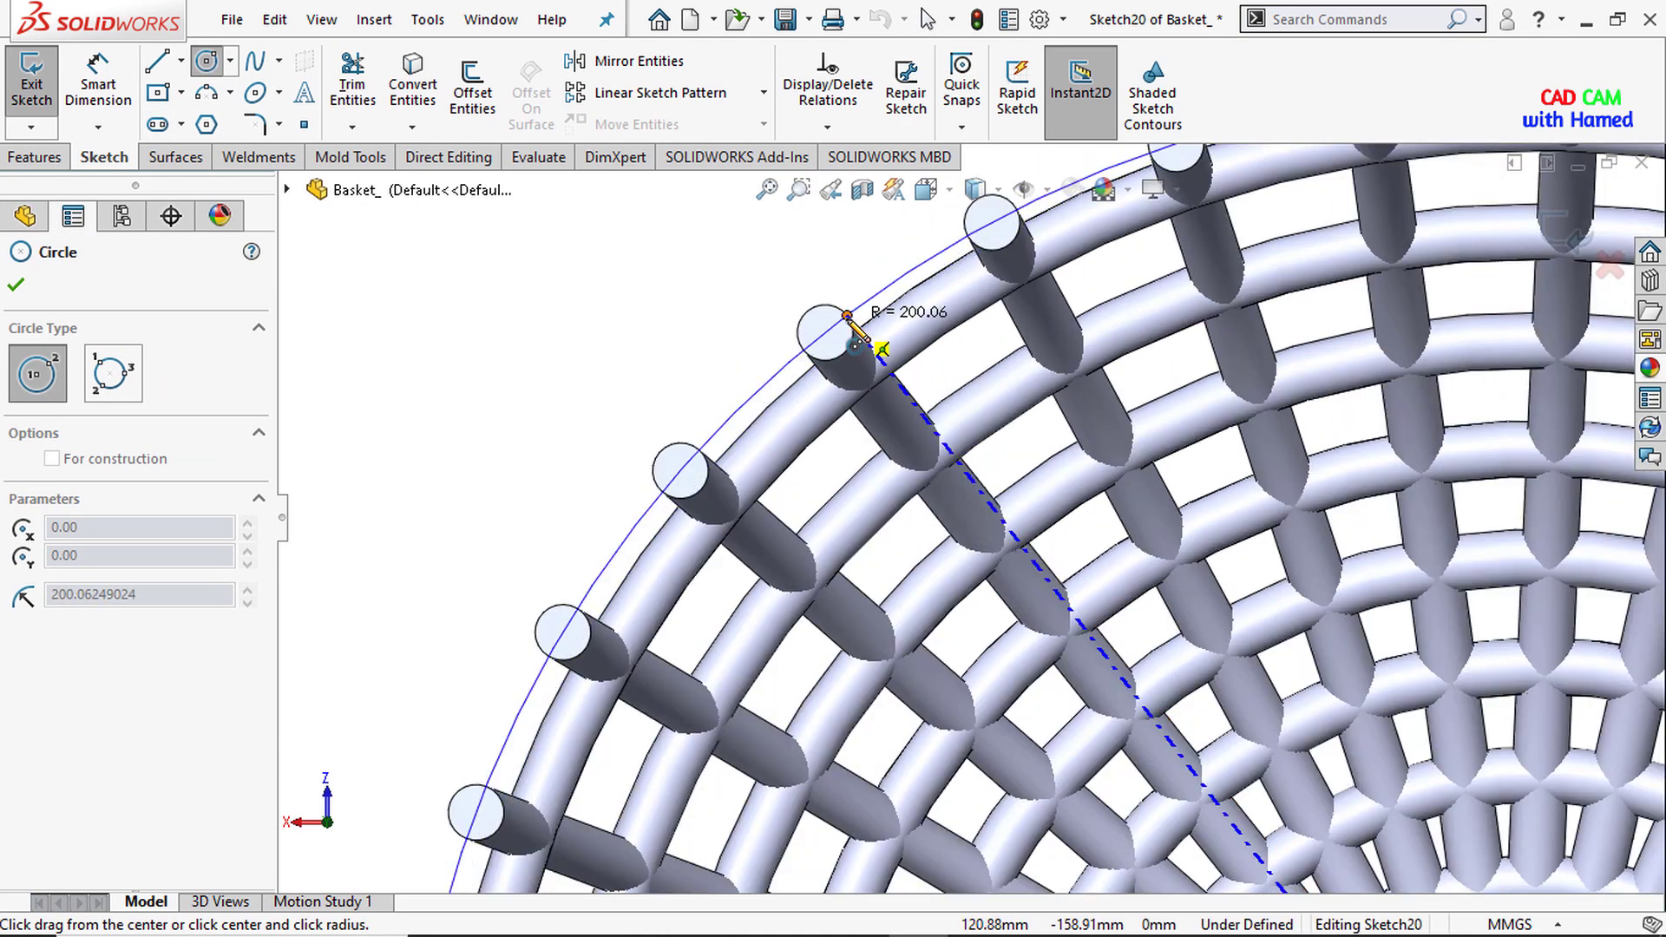
click(850, 321)
scroll(876, 341, up, 6)
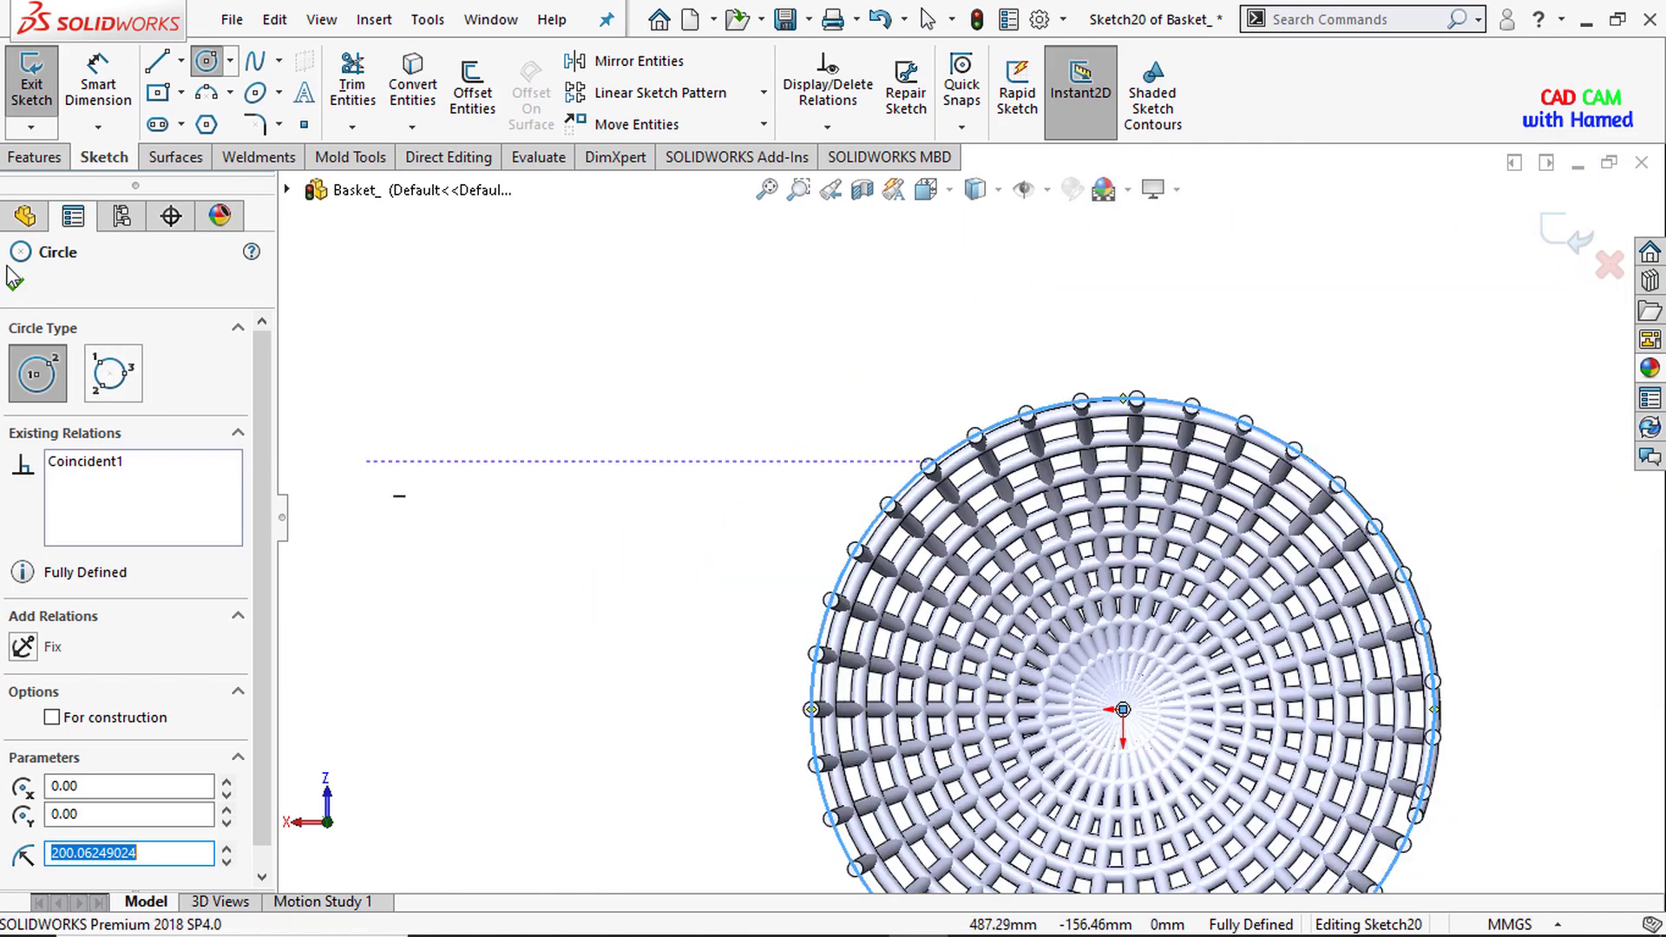
click(15, 287)
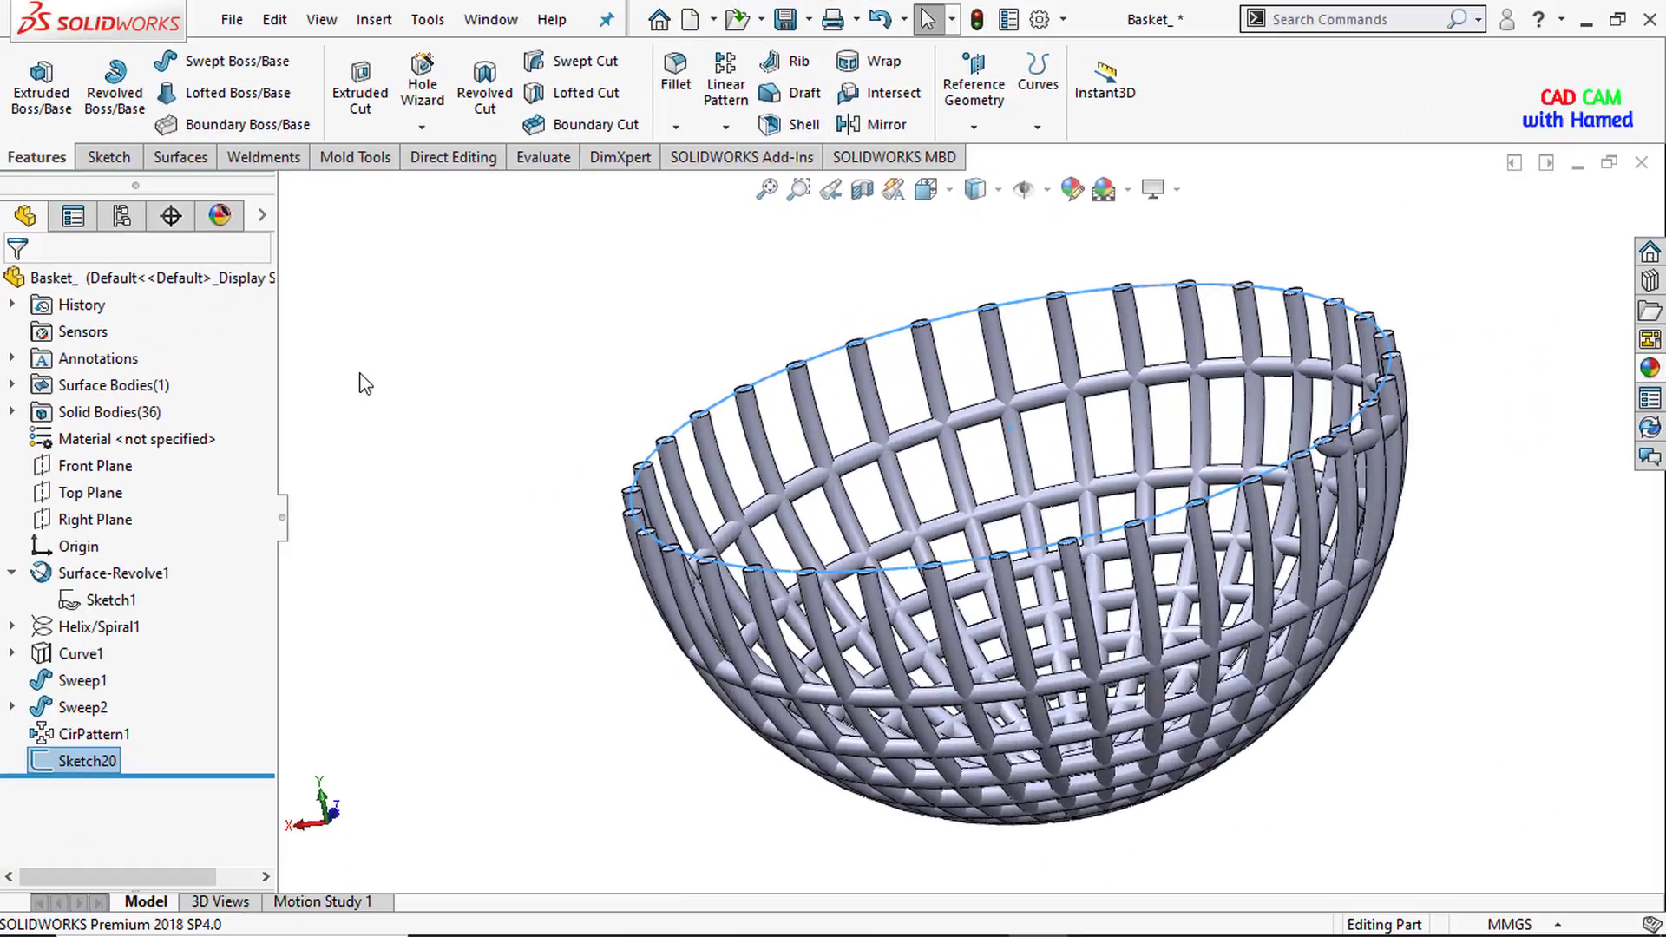
Sweep a separate 15 mm circular-profile tube along Sketch20, with Merge result unchecked.
click(230, 65)
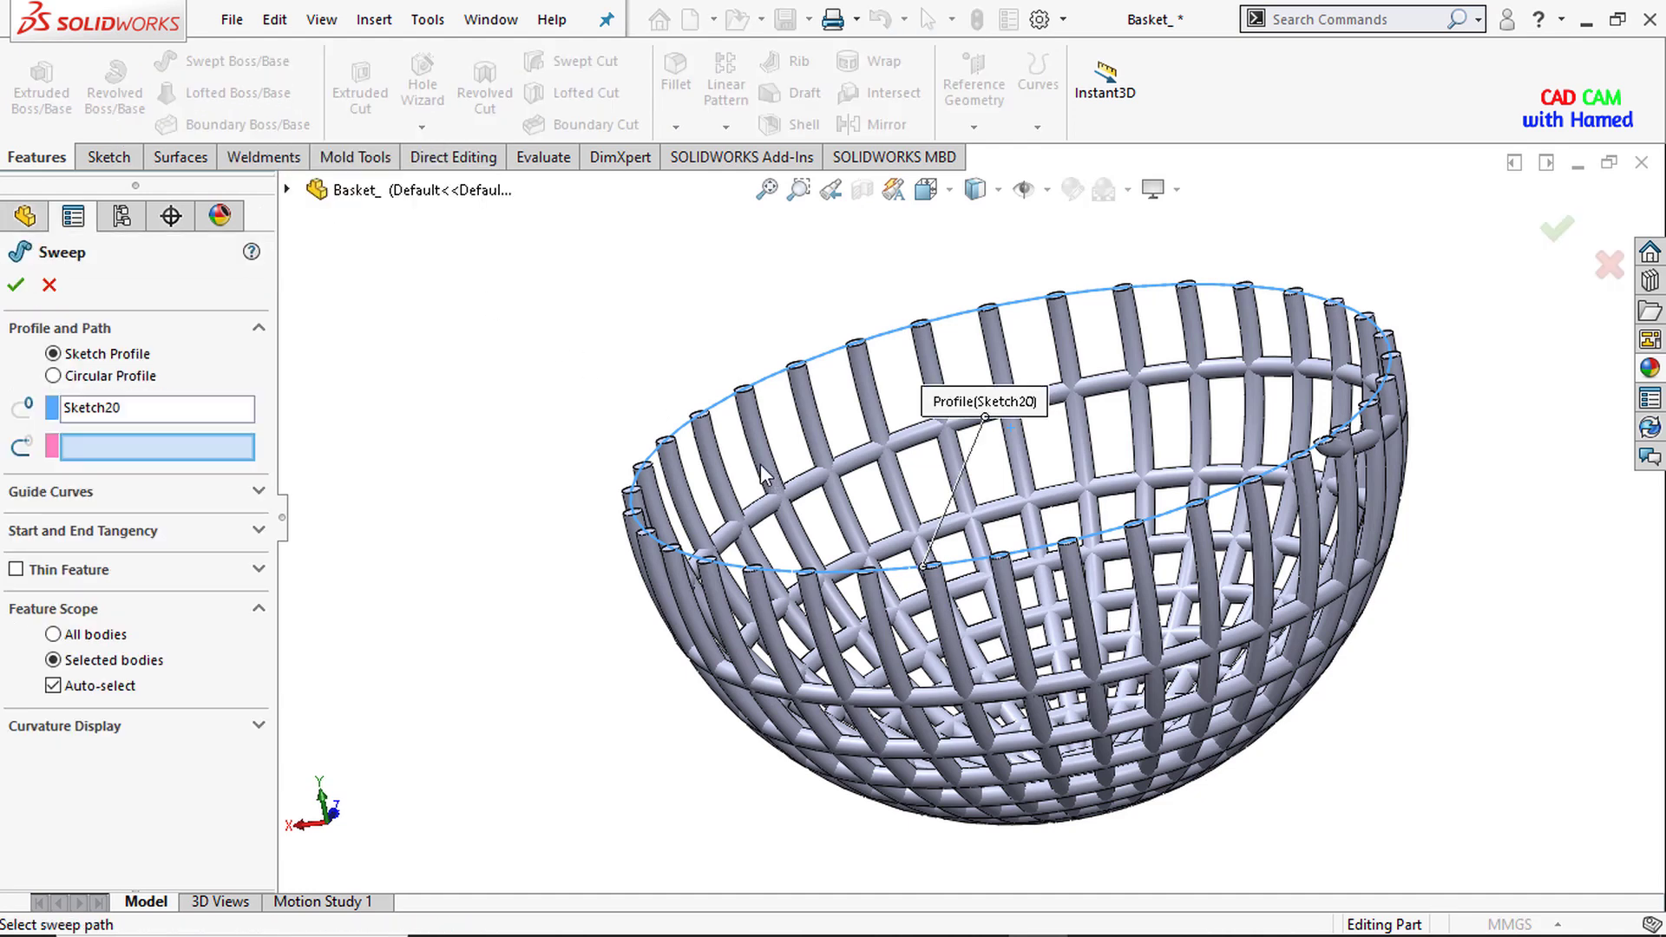
click(53, 376)
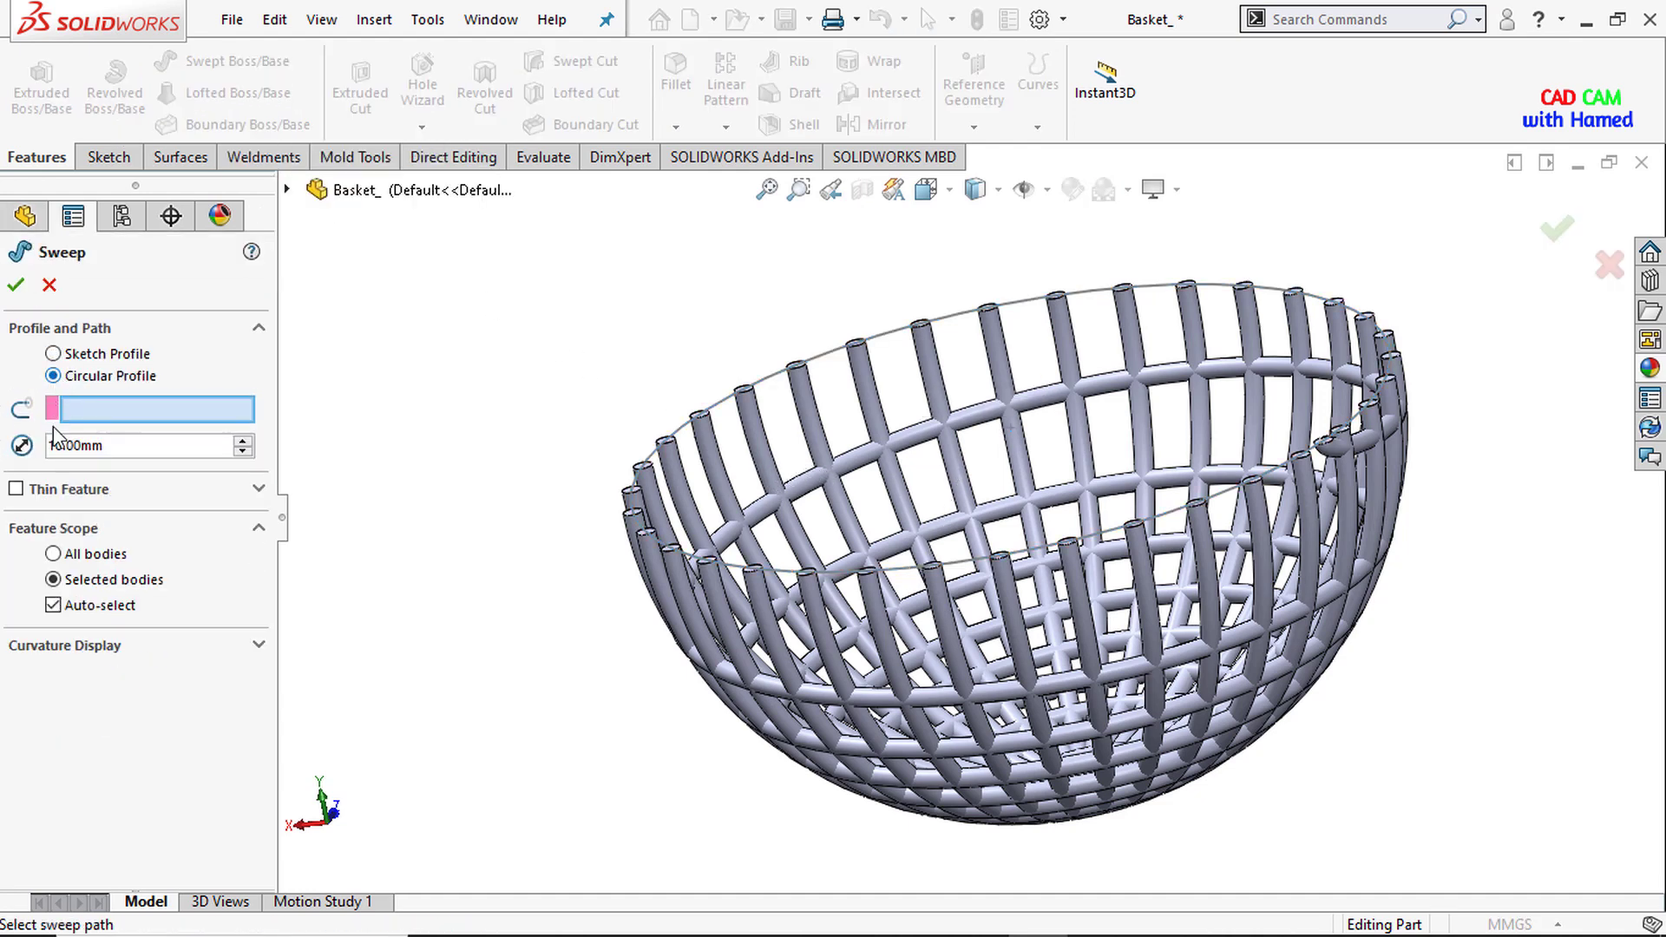
click(727, 410)
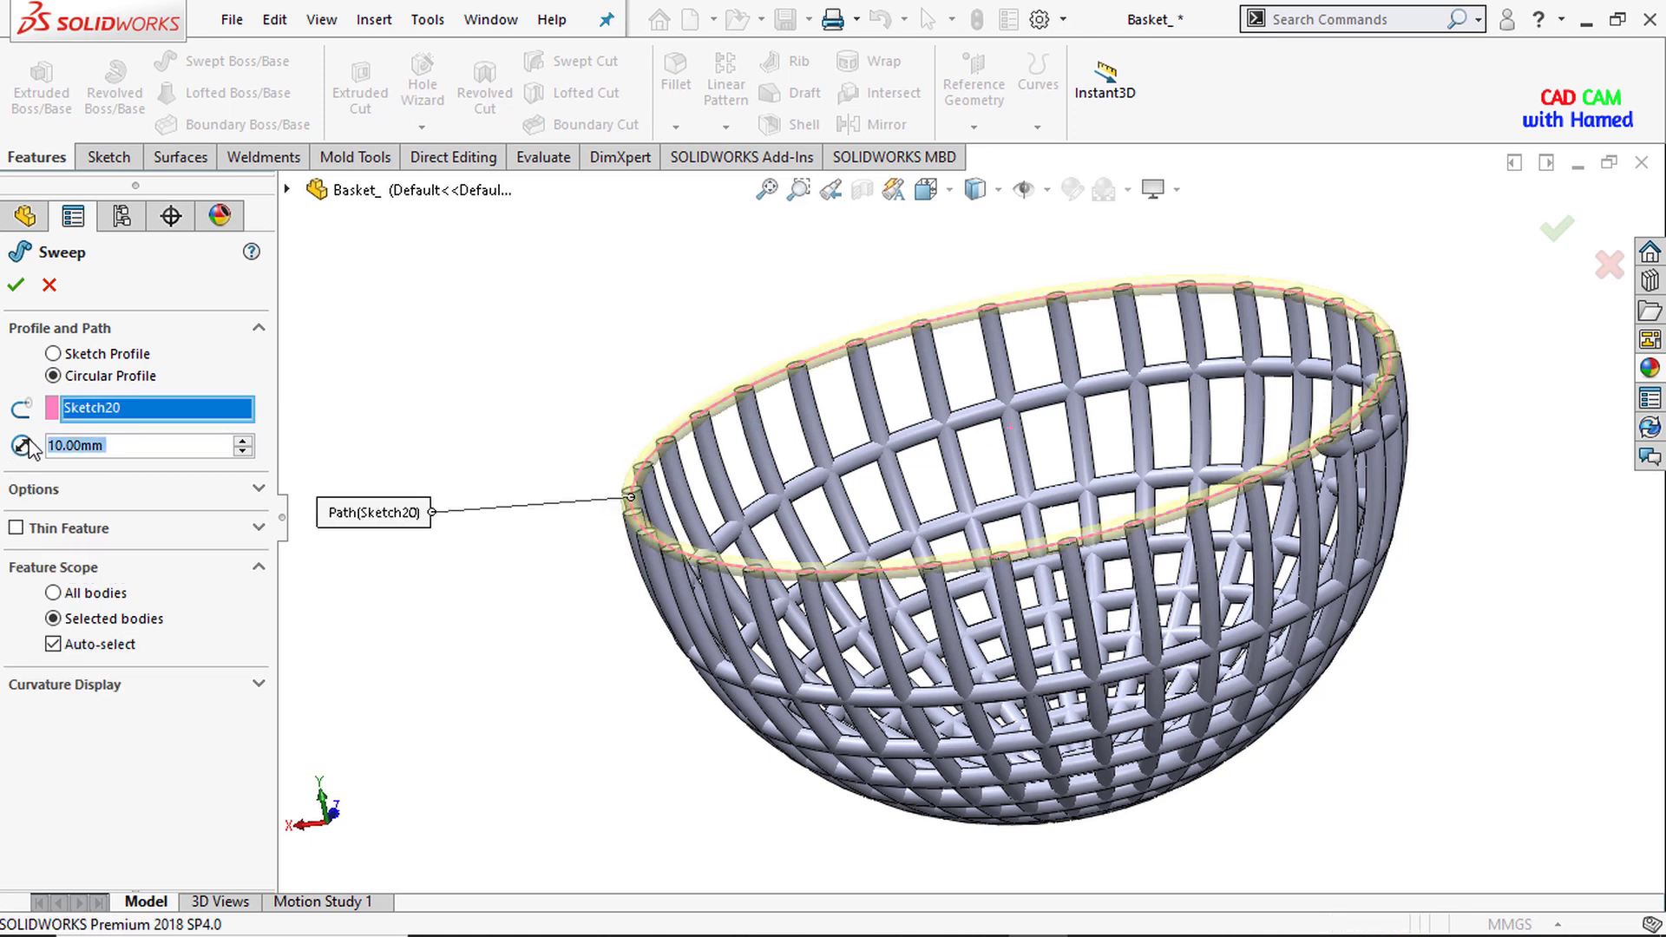
click(260, 489)
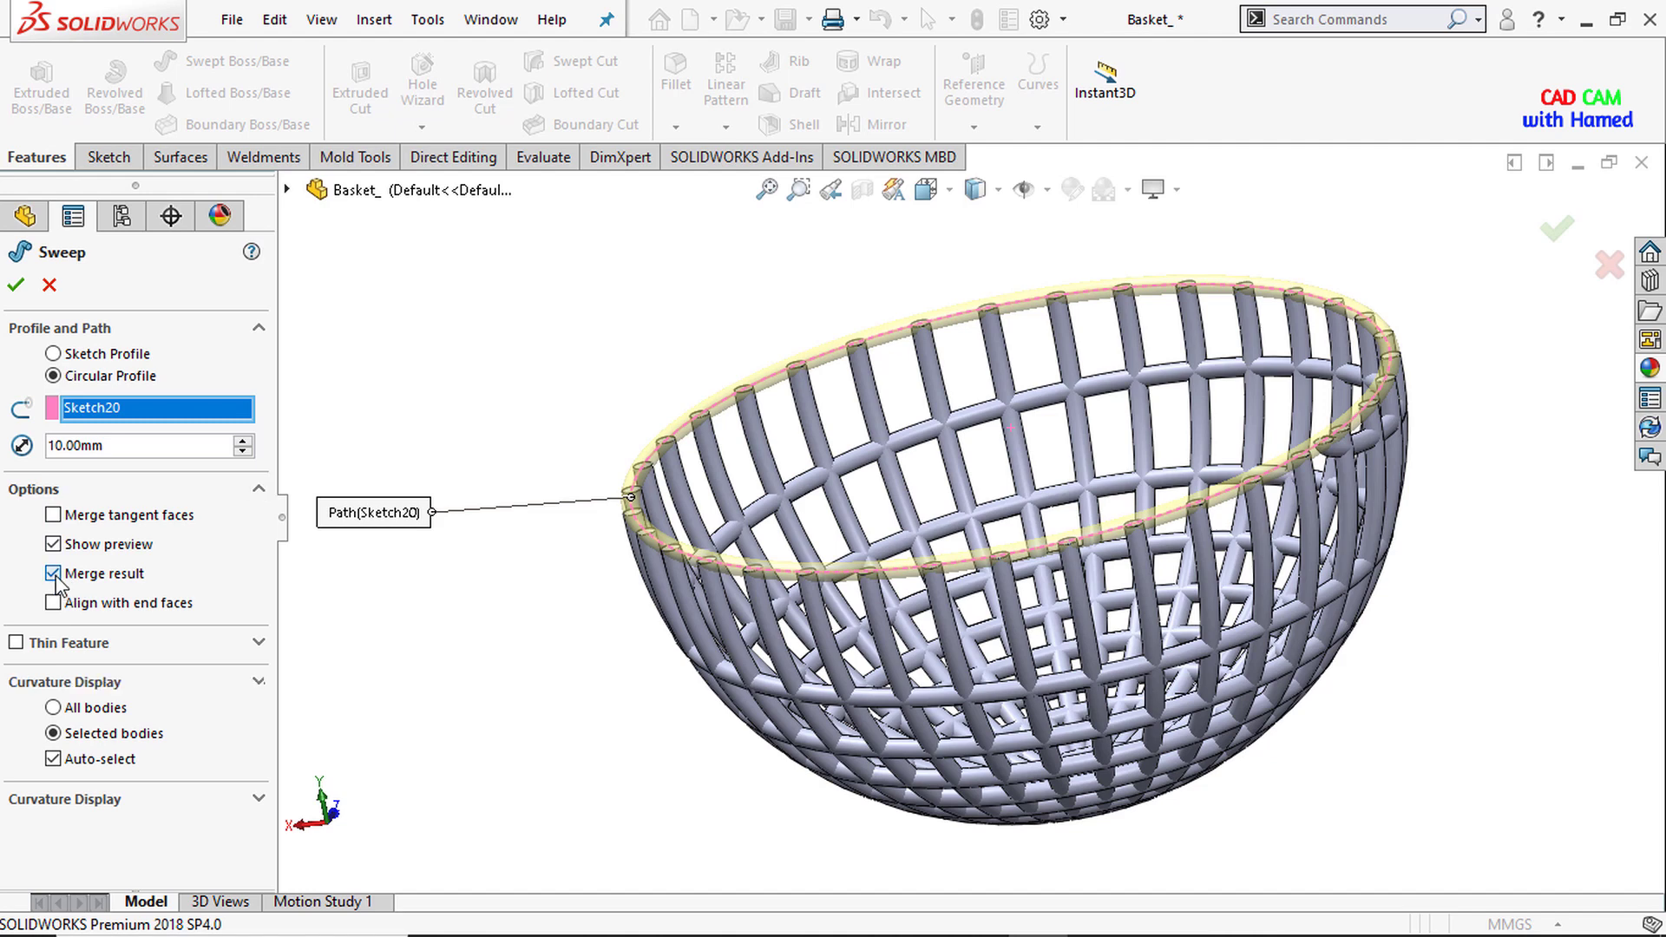
click(53, 574)
scroll(859, 599, down, 3)
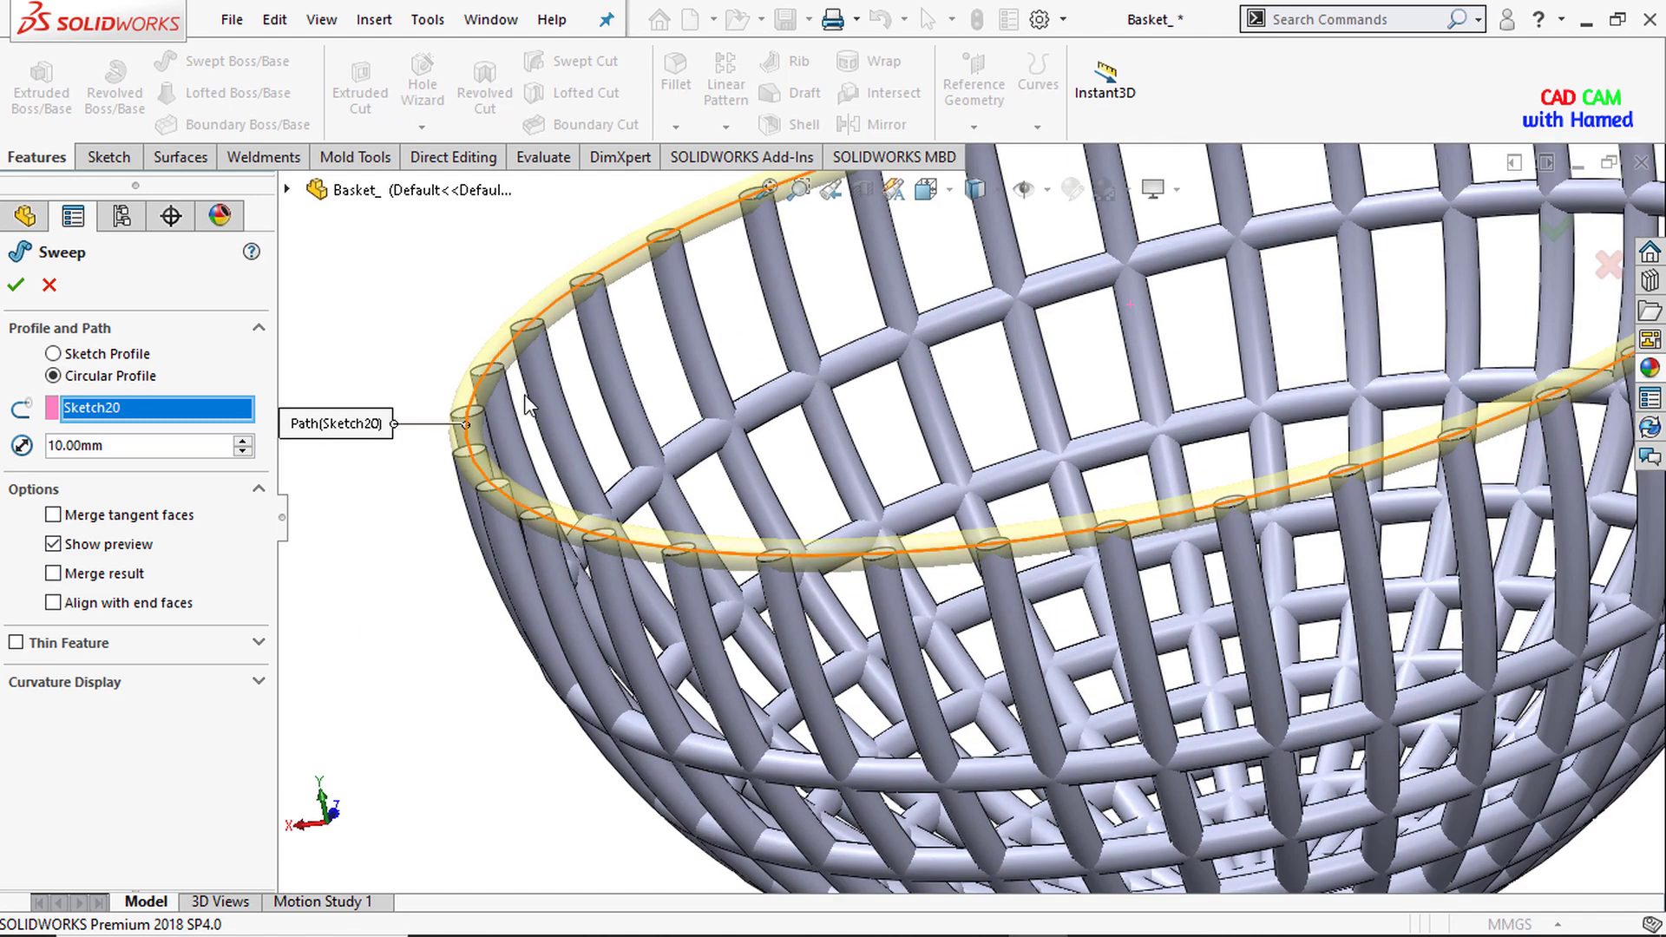
scroll(550, 320, up, 2)
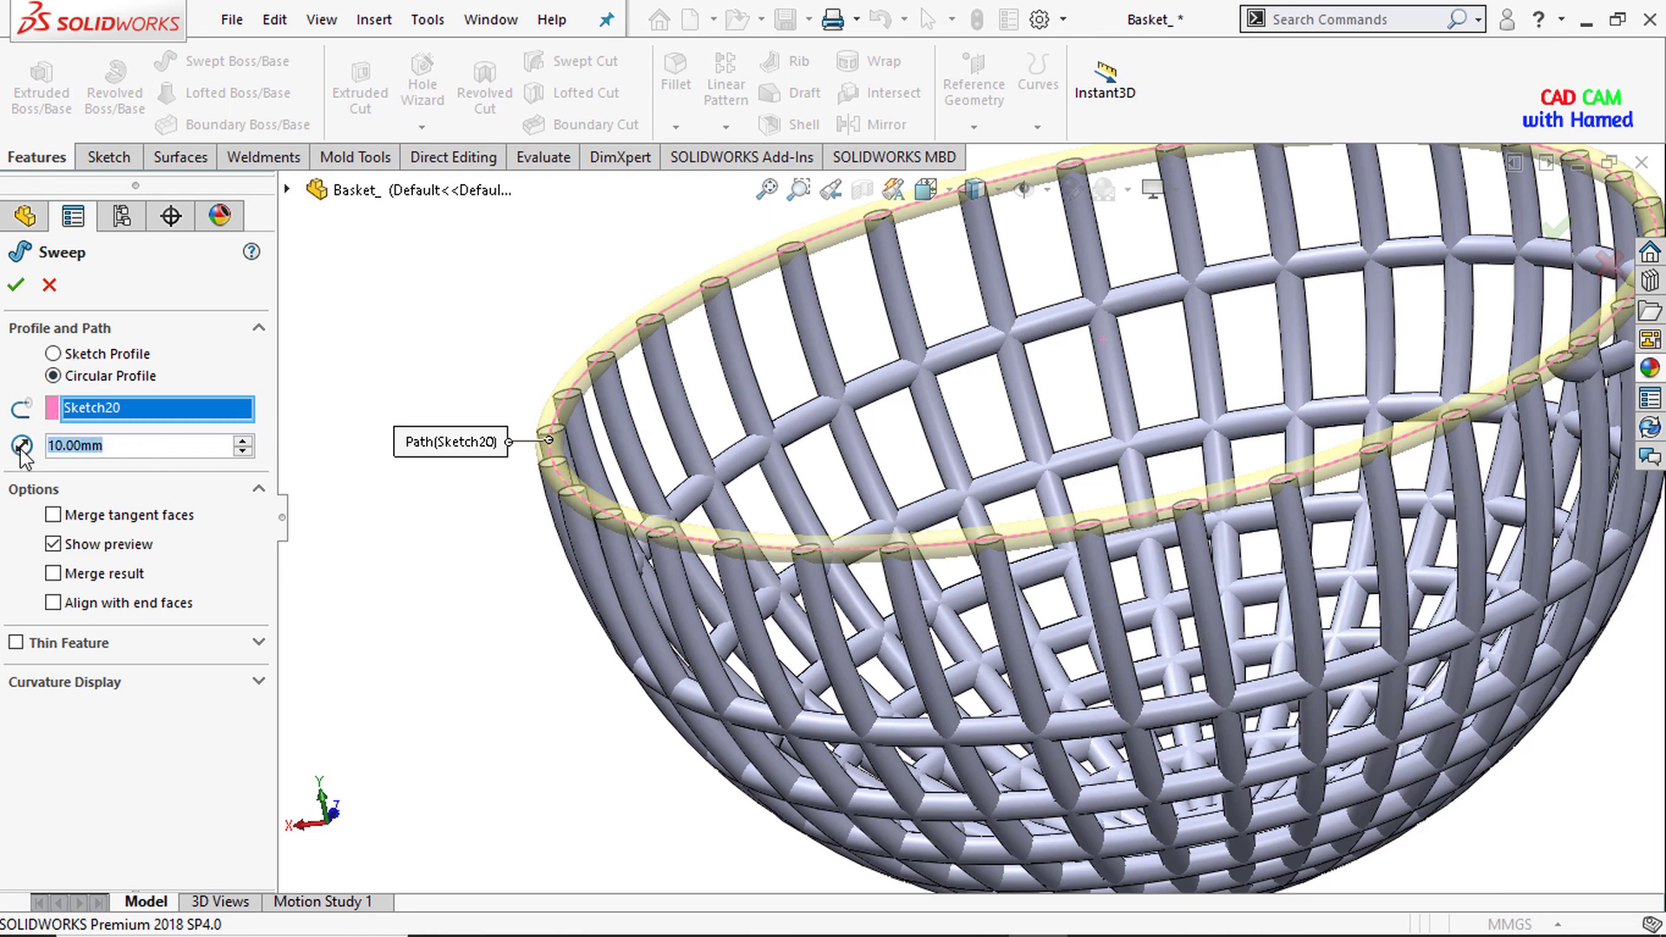
text(15)
key(Return)
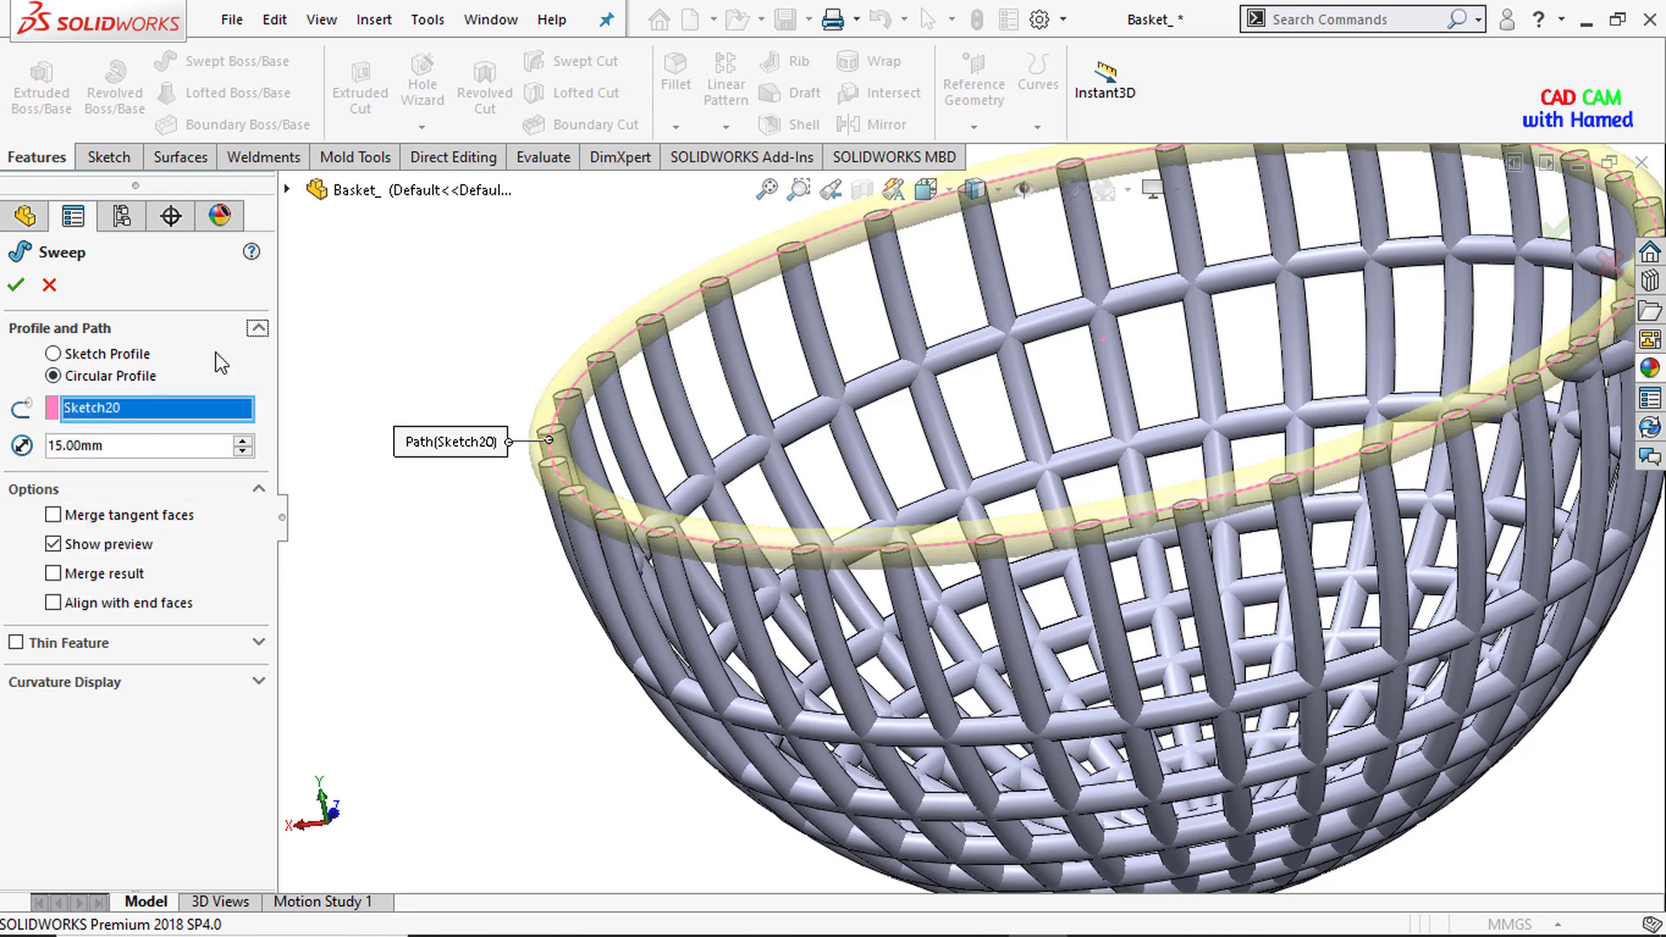
click(17, 286)
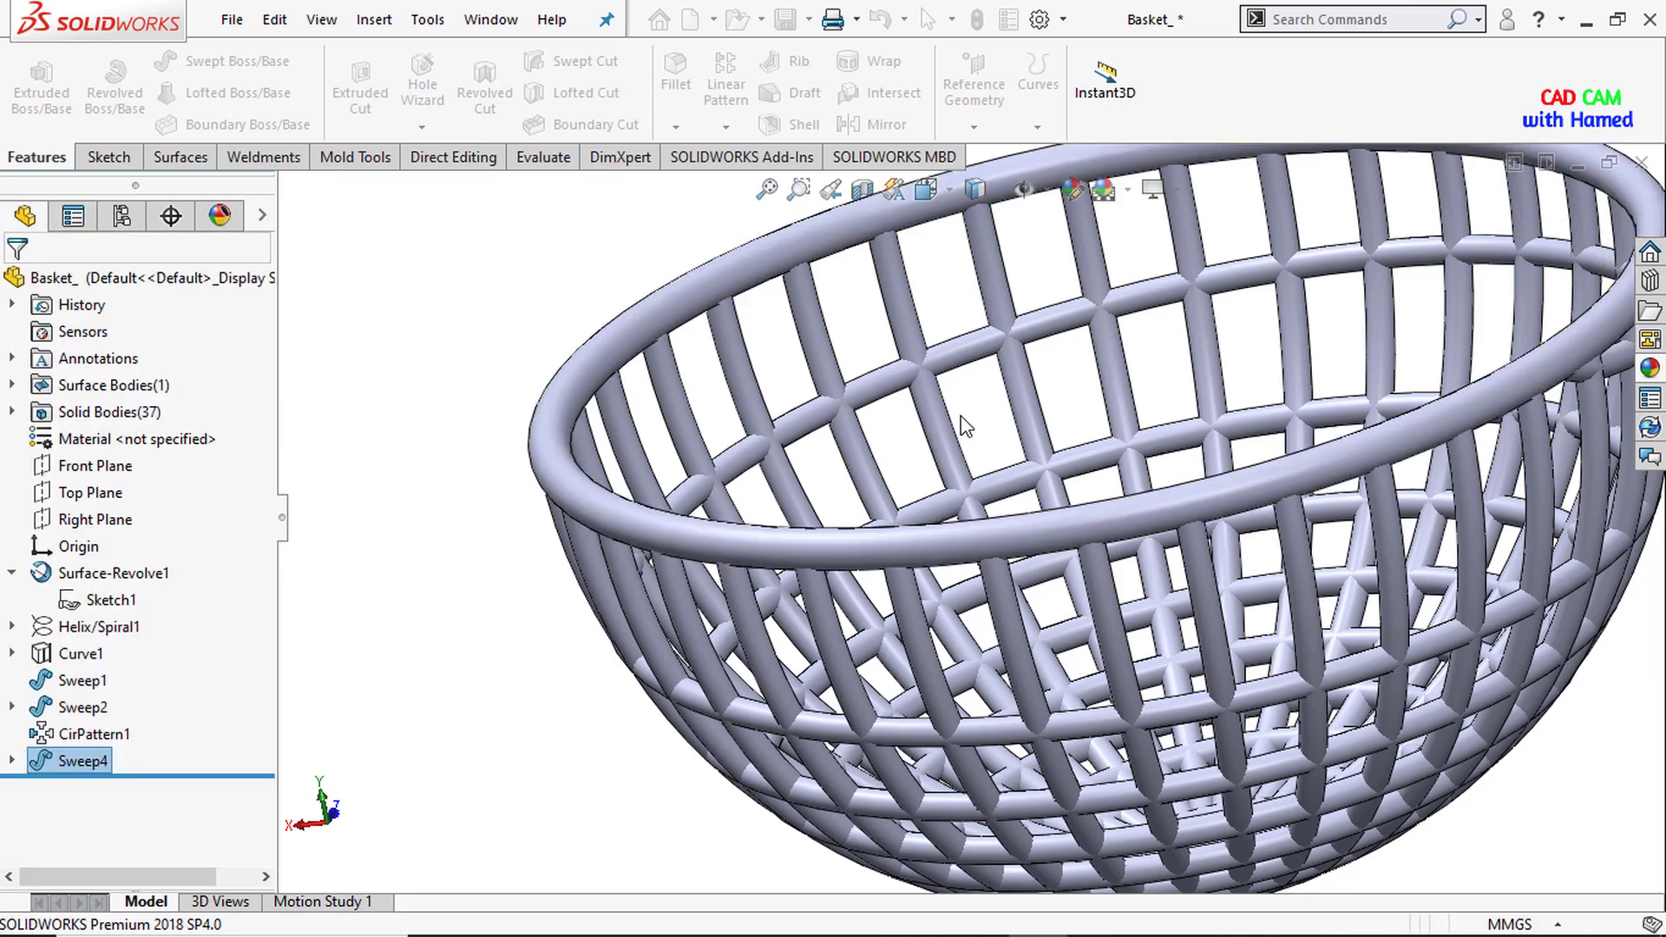
middle_drag(960, 420, 711, 770)
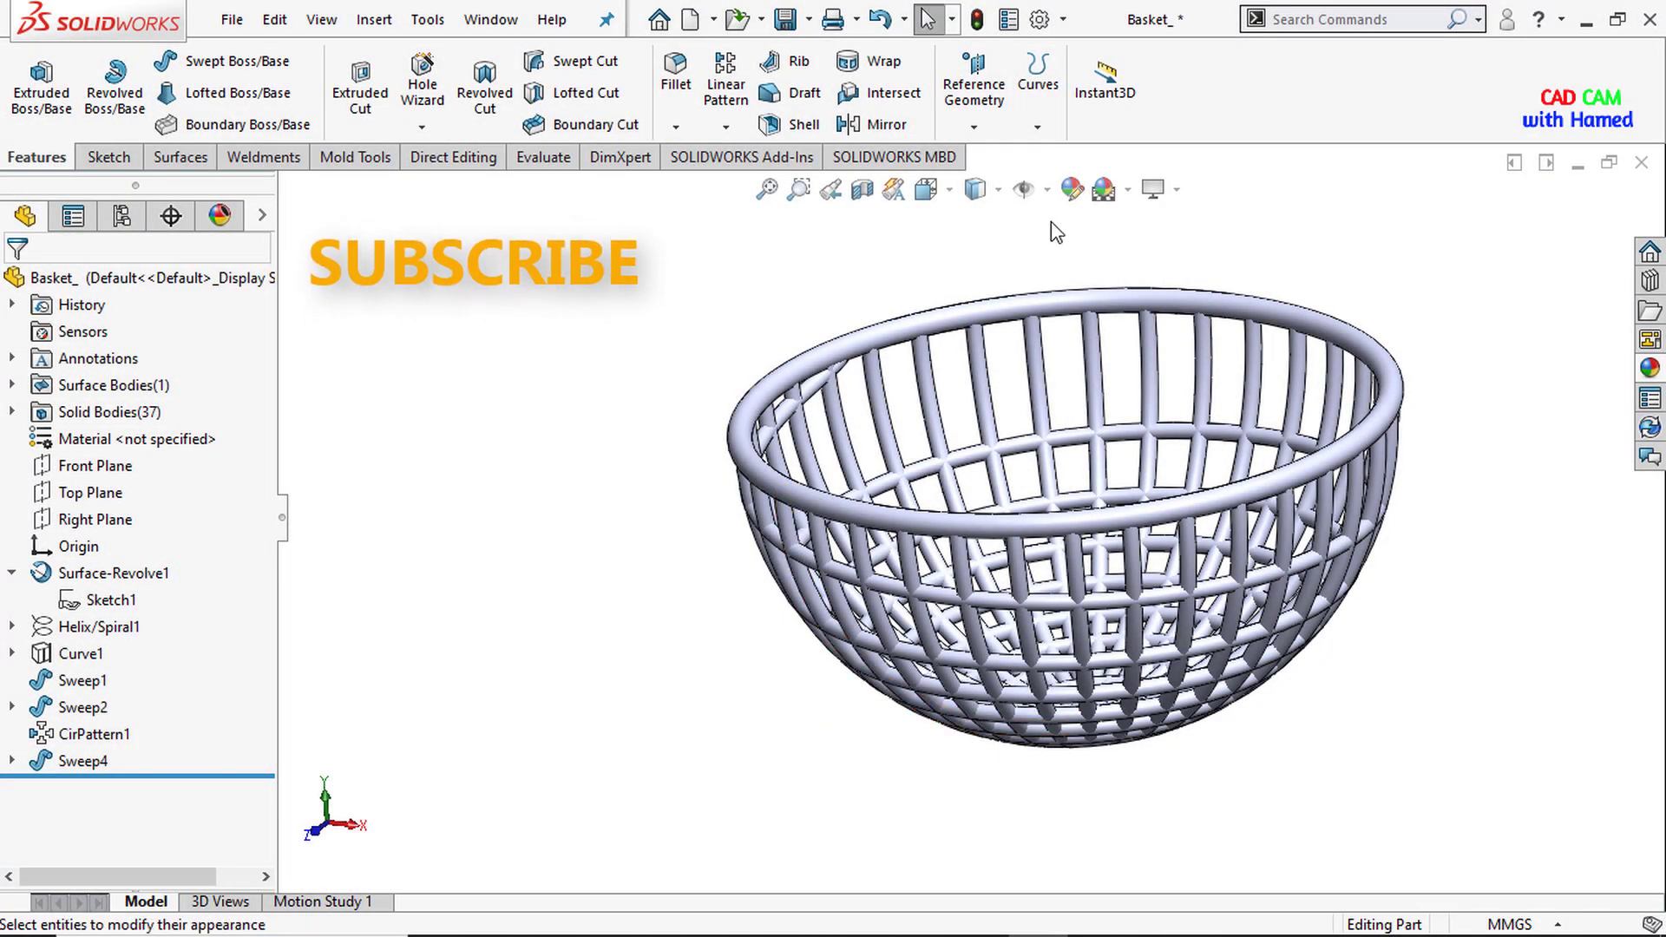
Give the whole basket part, rods and rim included, a yellow colour appearance.
click(1072, 189)
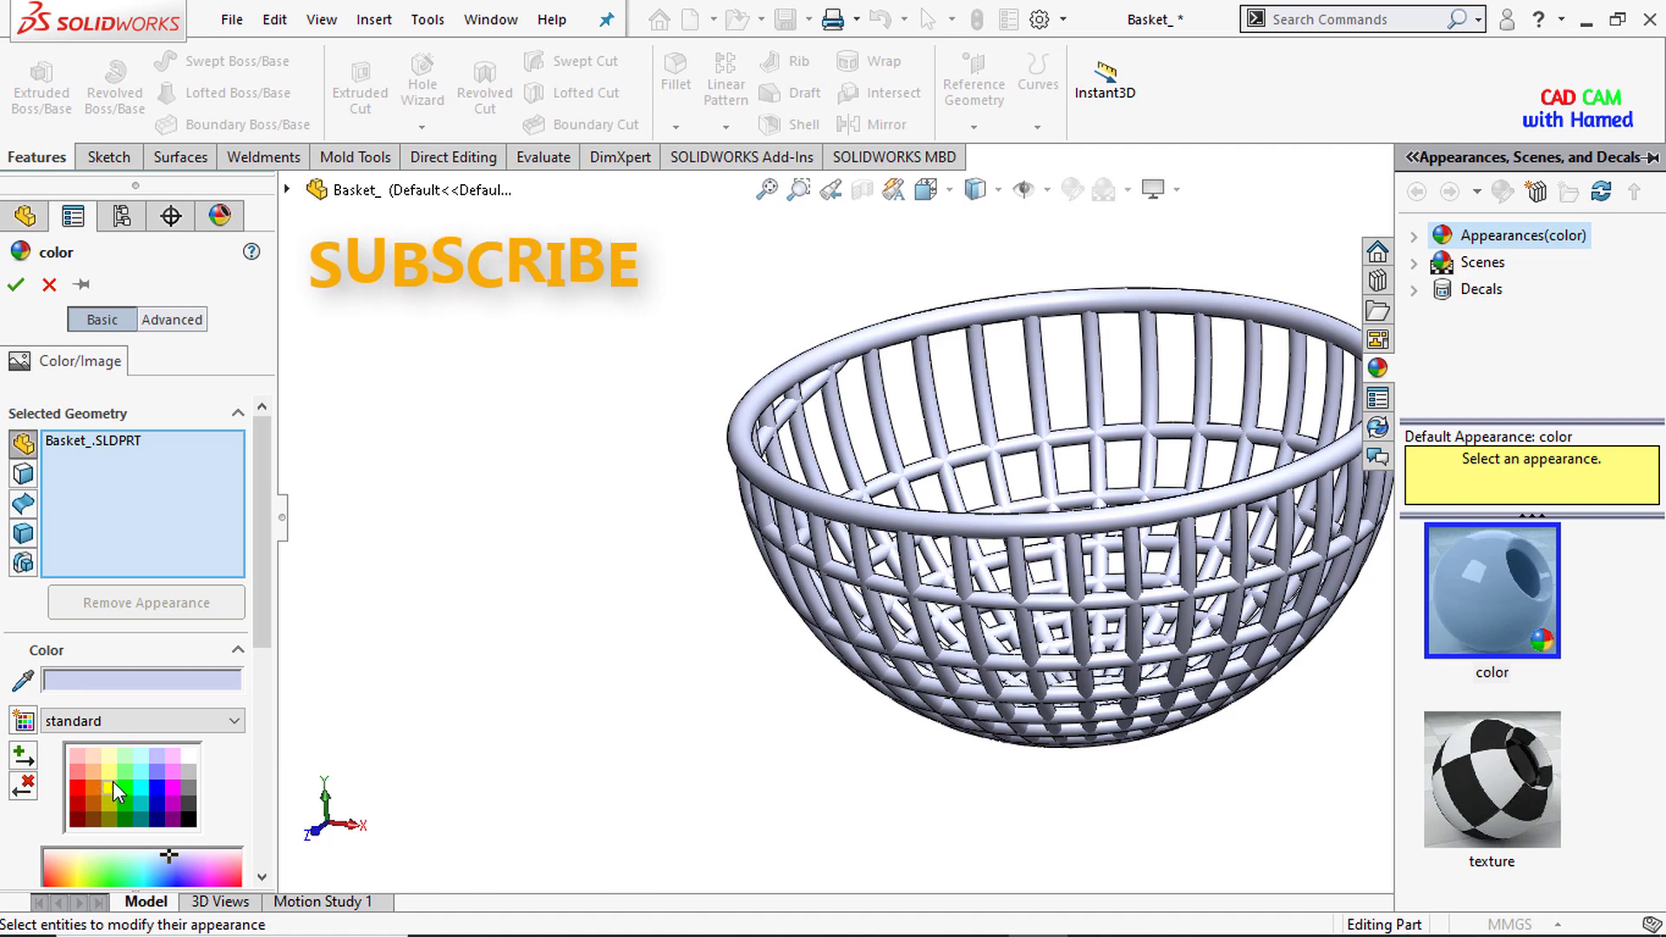
click(108, 786)
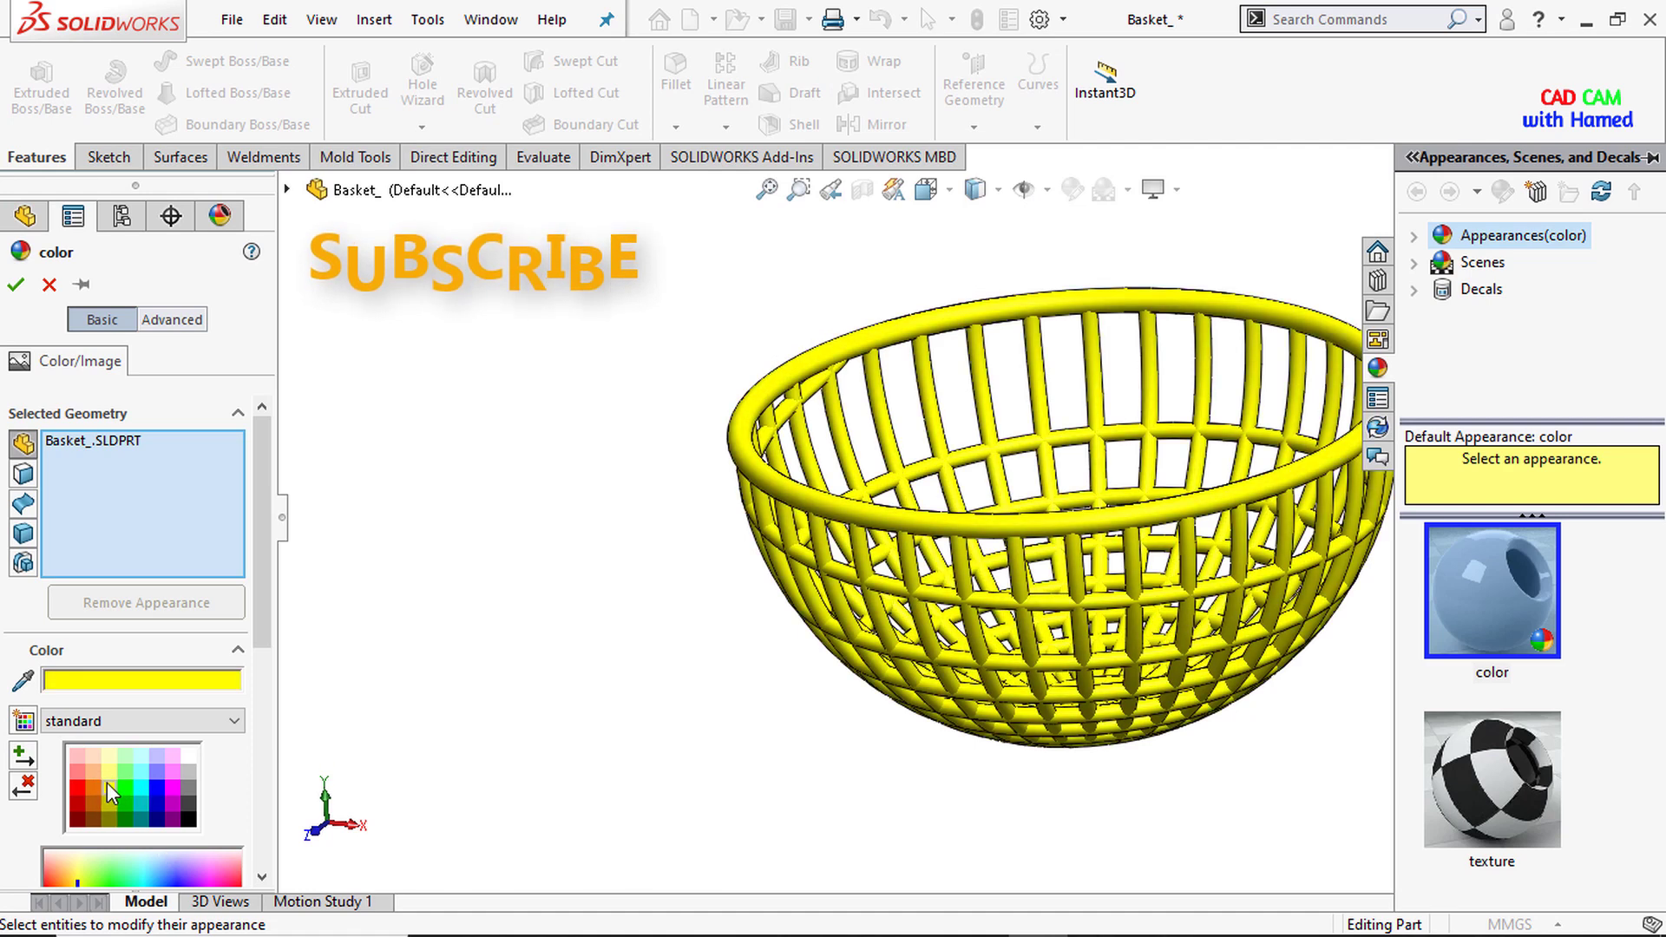
click(15, 285)
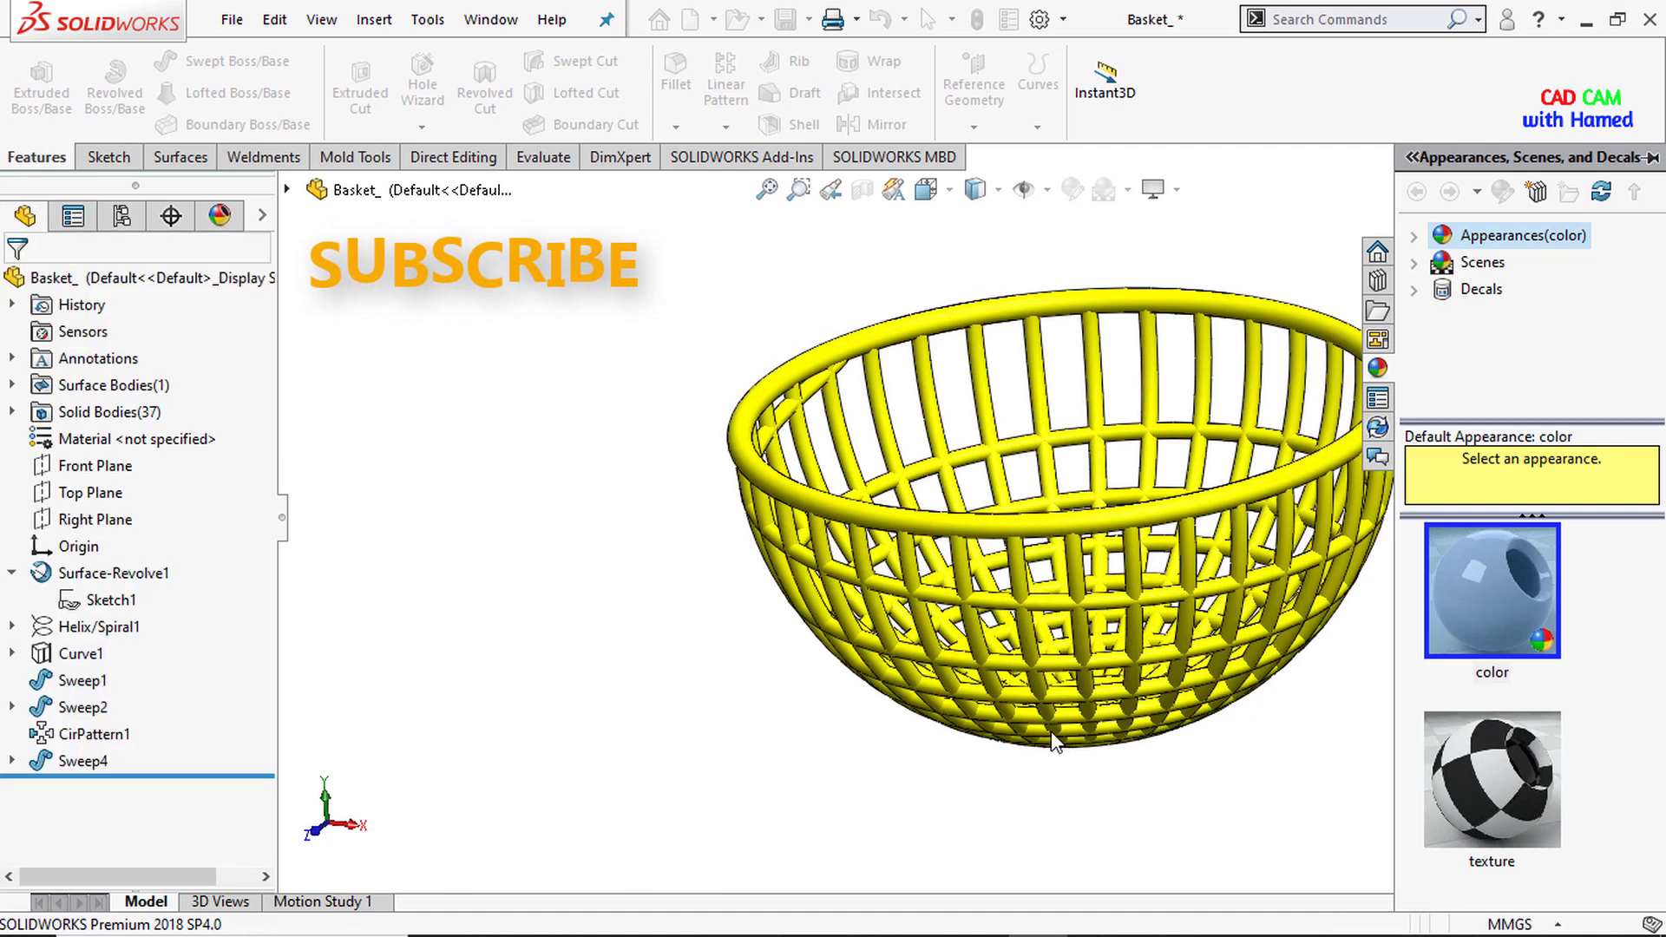
Shrink the Appearances pane and orbit to inspect the finished yellow basket.
drag(1394, 687, 1585, 678)
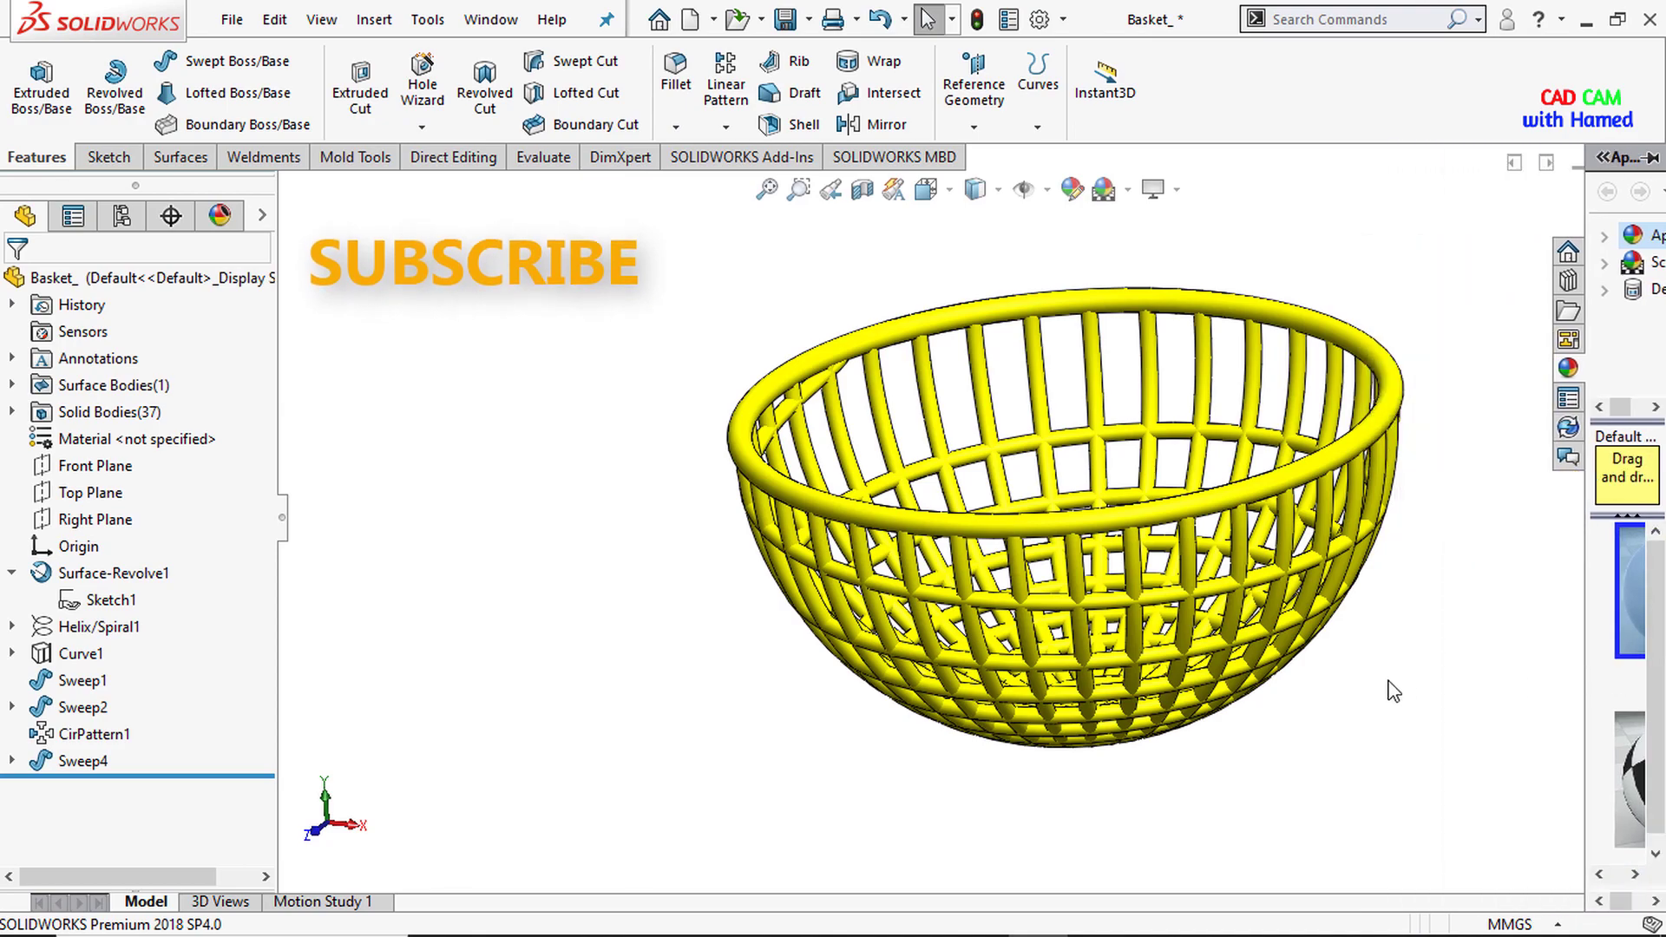
middle_drag(1393, 692, 1438, 667)
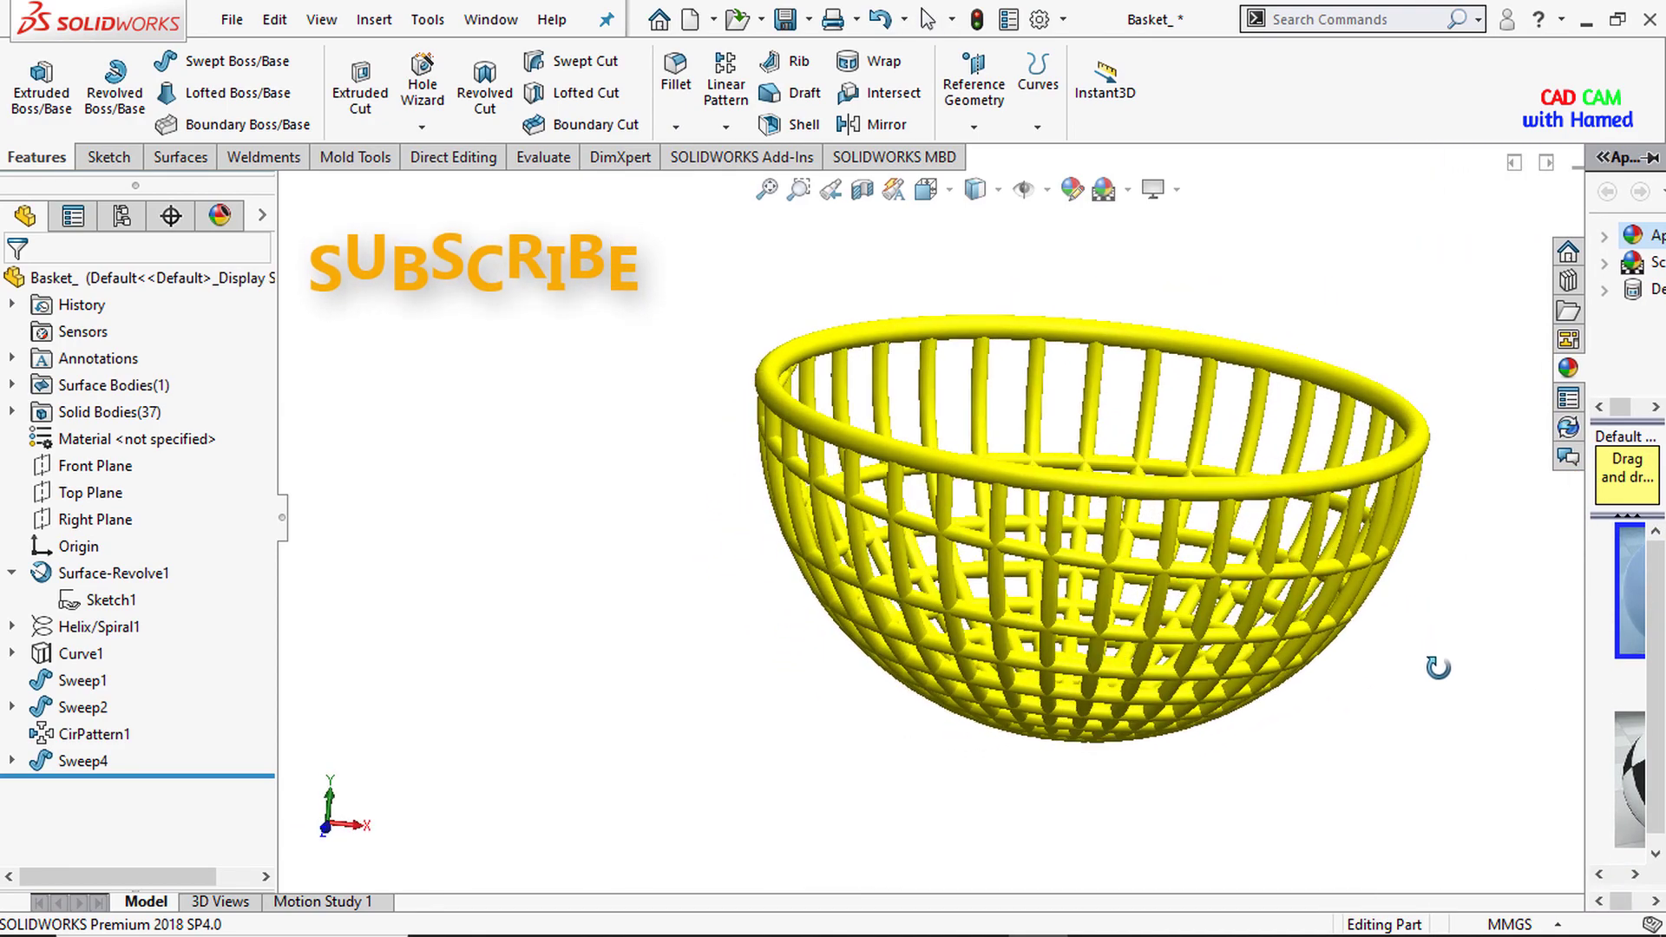